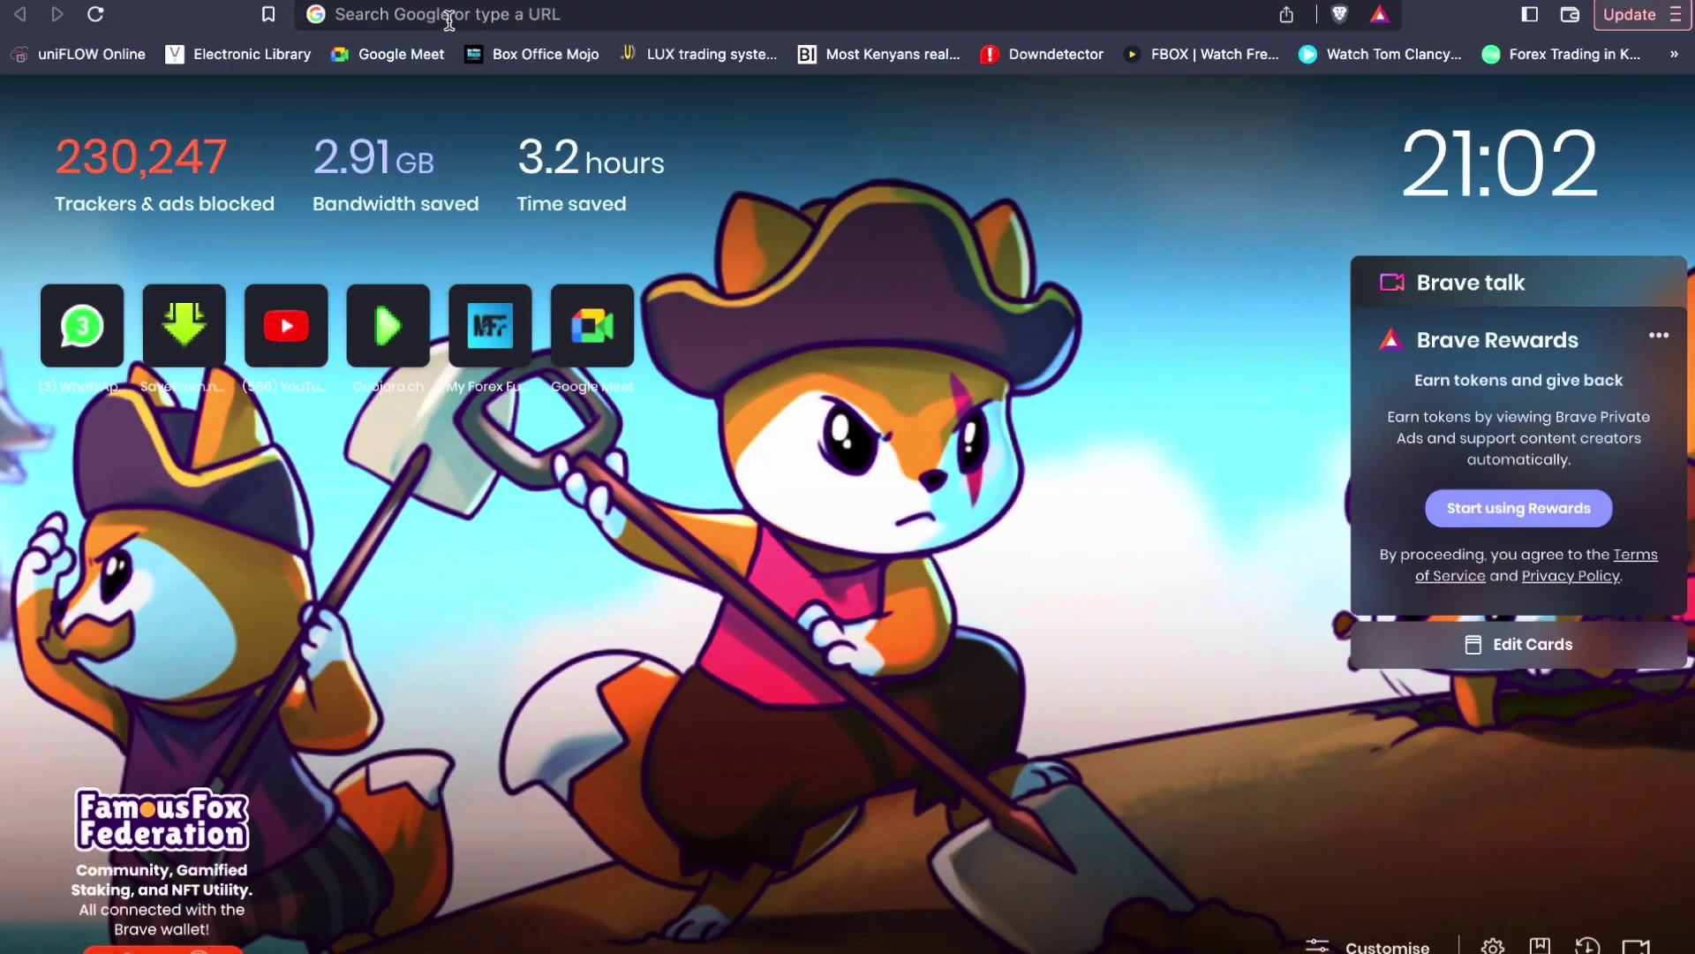
- Search the web for FX REPLAY
left_click(448, 19)
type("FX")
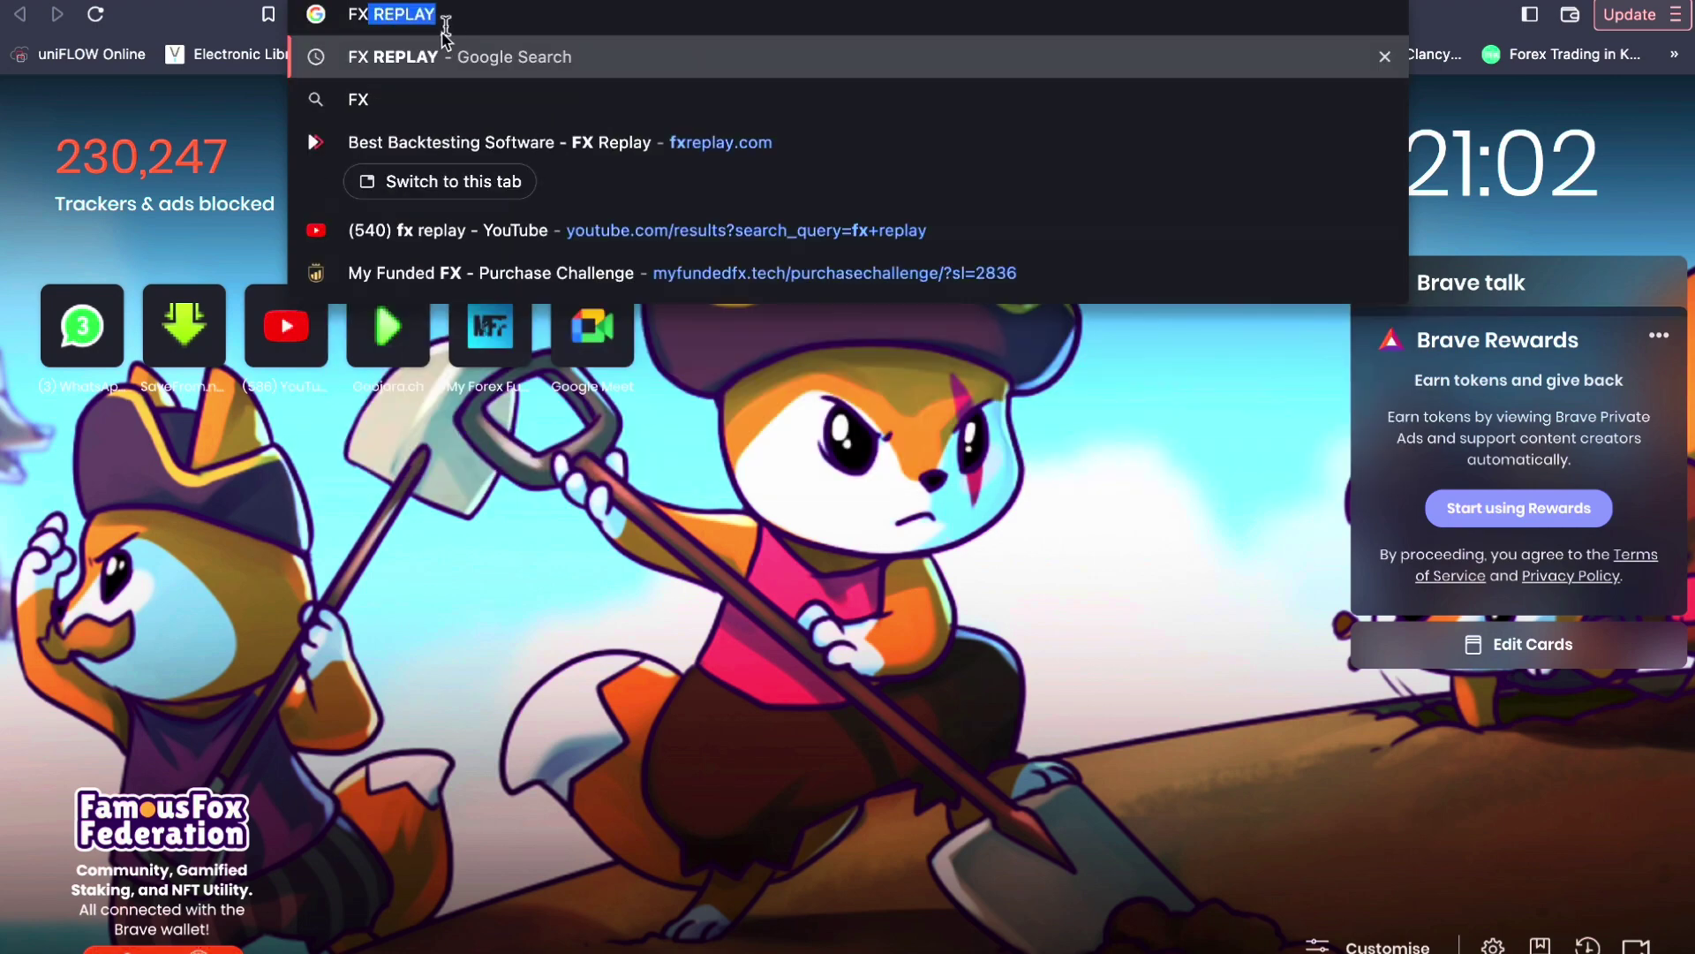
left_click(431, 69)
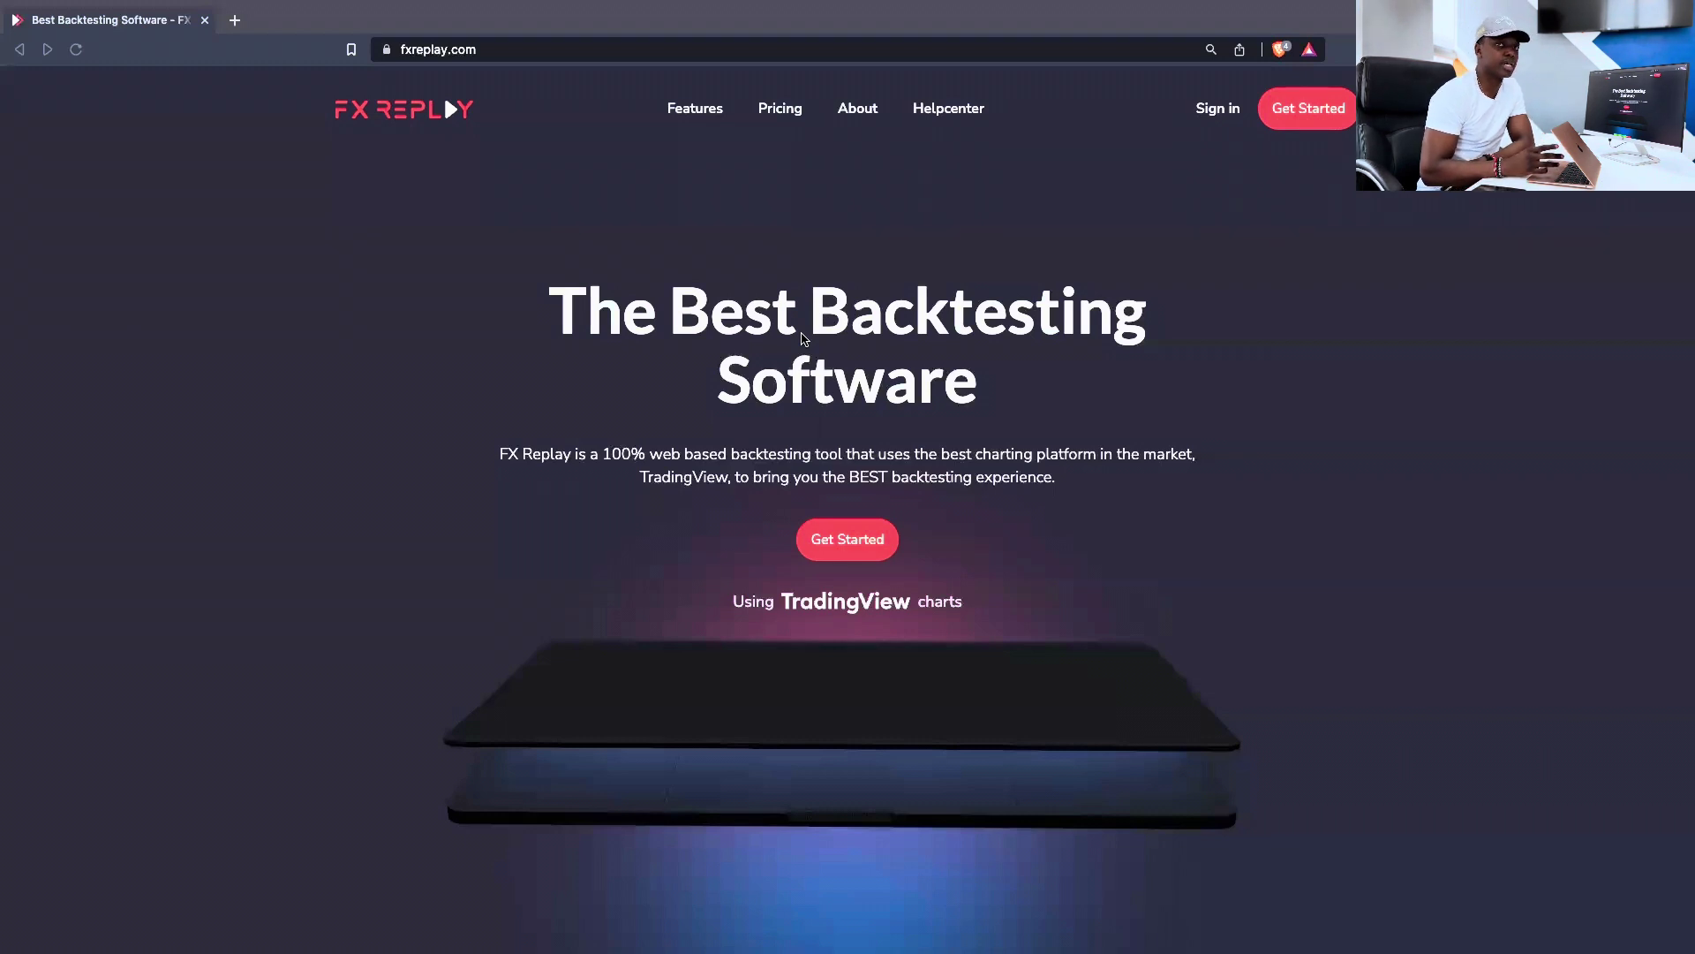
- Look through the FX Replay home page, from the headline to the trading potential section with its TradingView charts and replay features
scroll(804, 338, "down", 1)
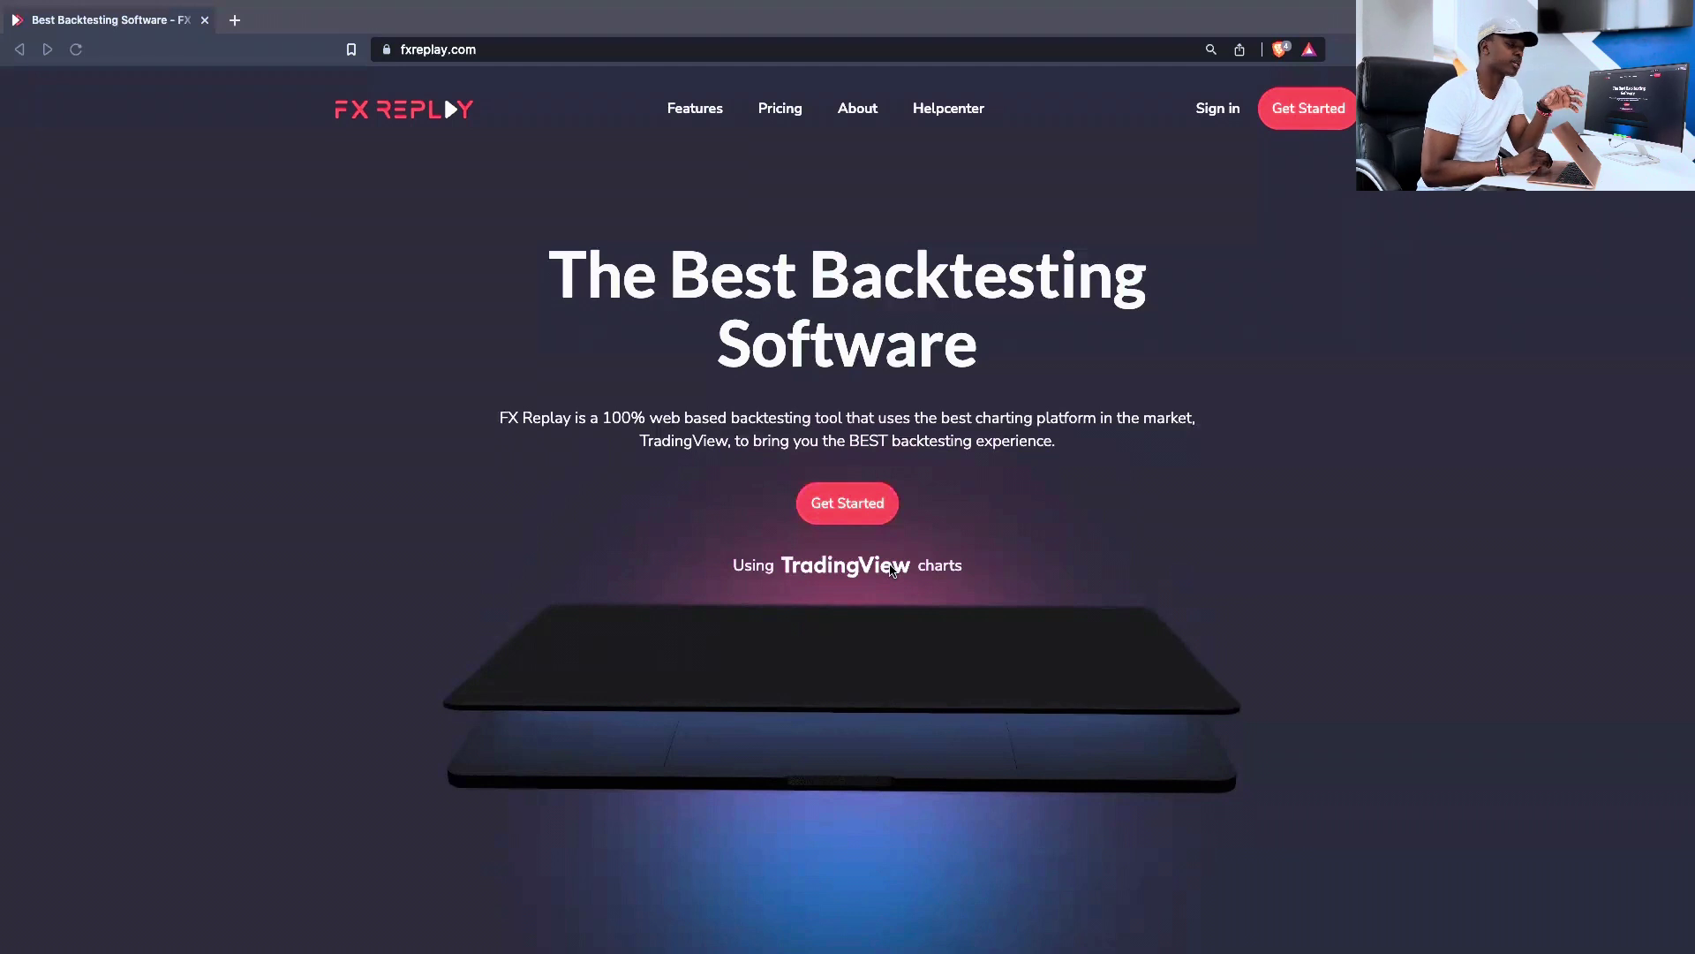
scroll(892, 569, "down", 2)
scroll(892, 569, "down", 5)
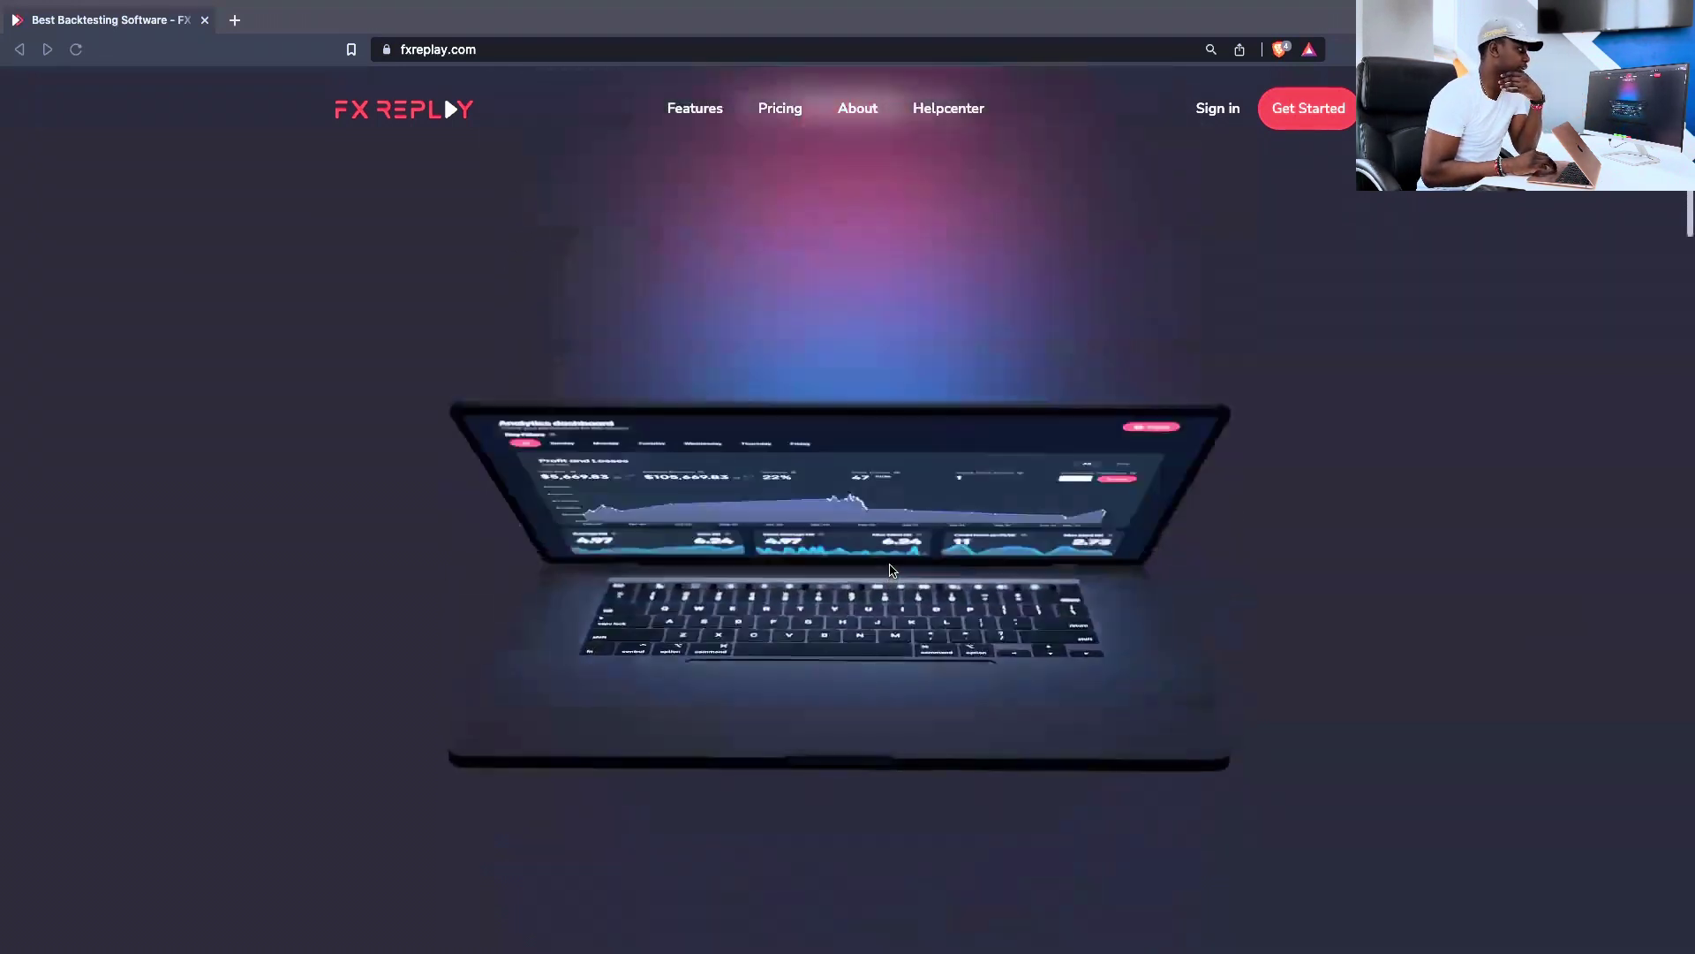
scroll(892, 570, "down", 6)
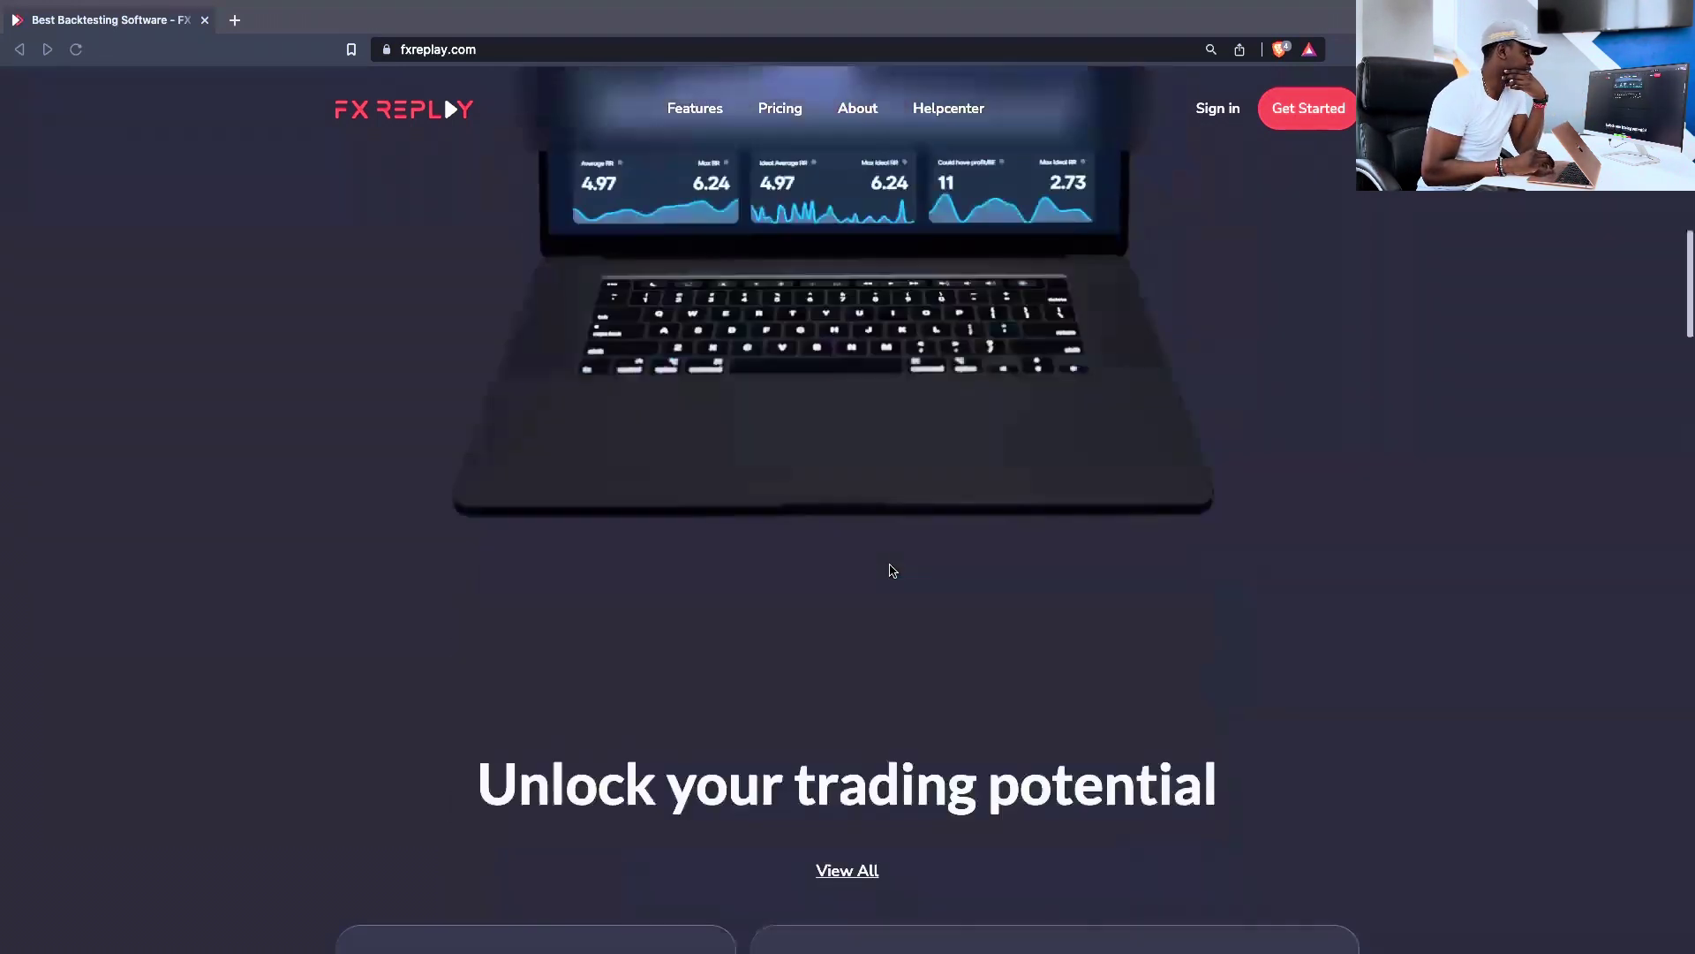
scroll(891, 570, "down", 3)
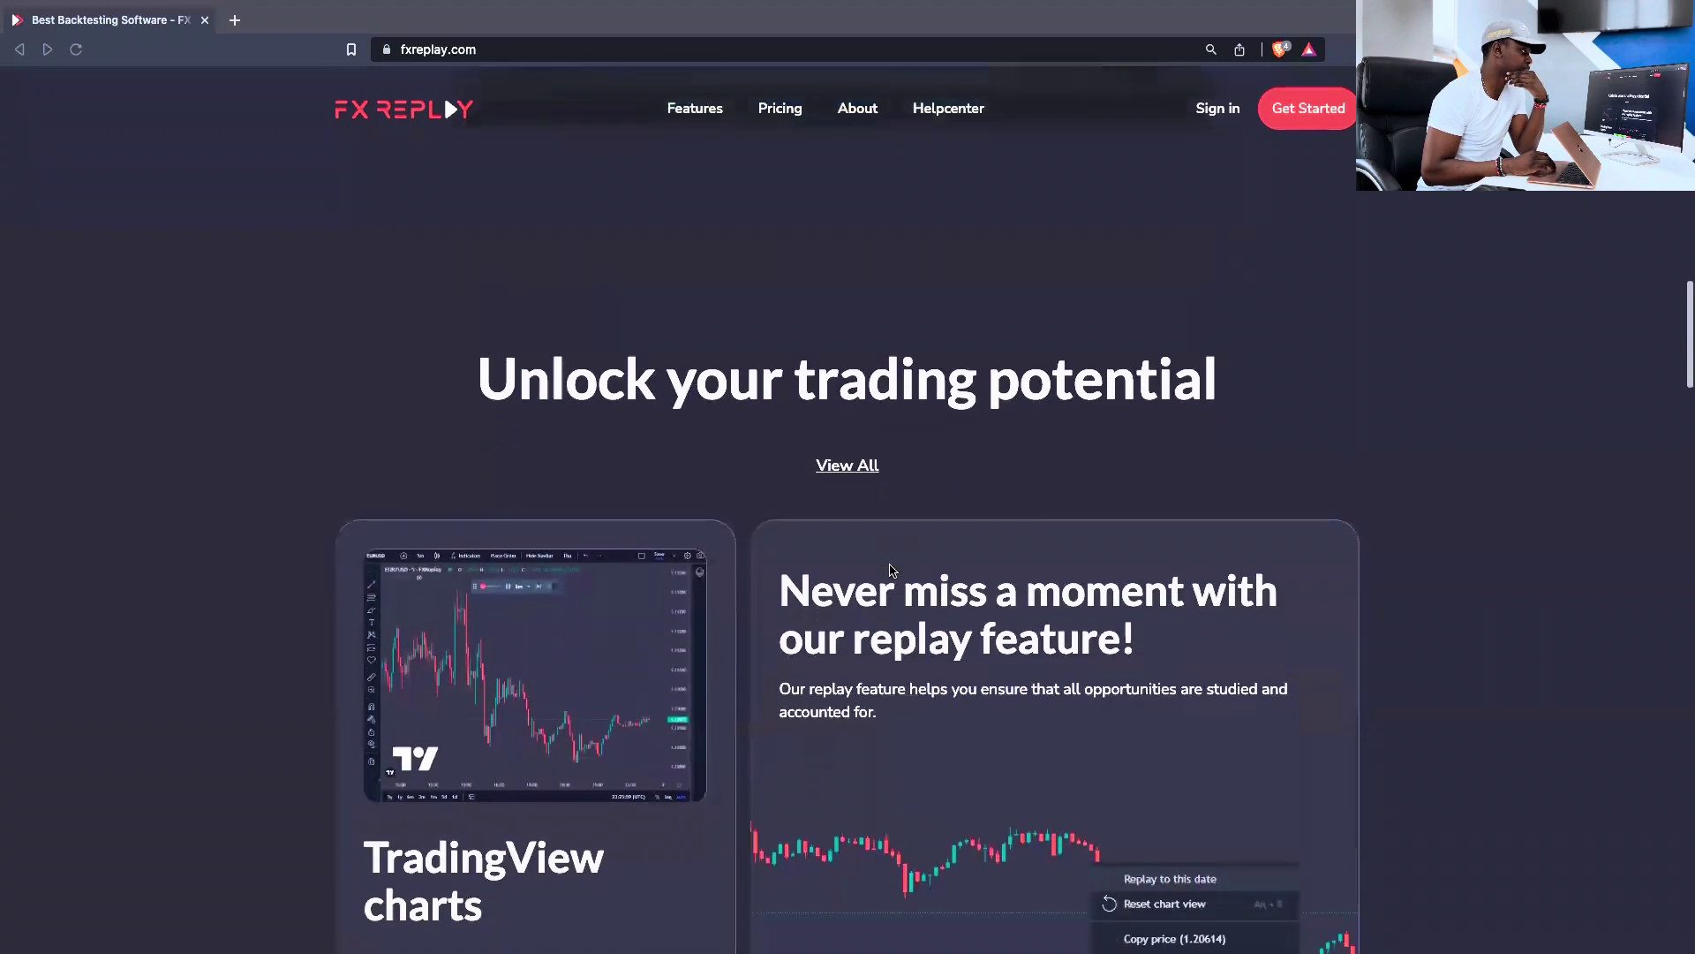
scroll(892, 569, "down", 1)
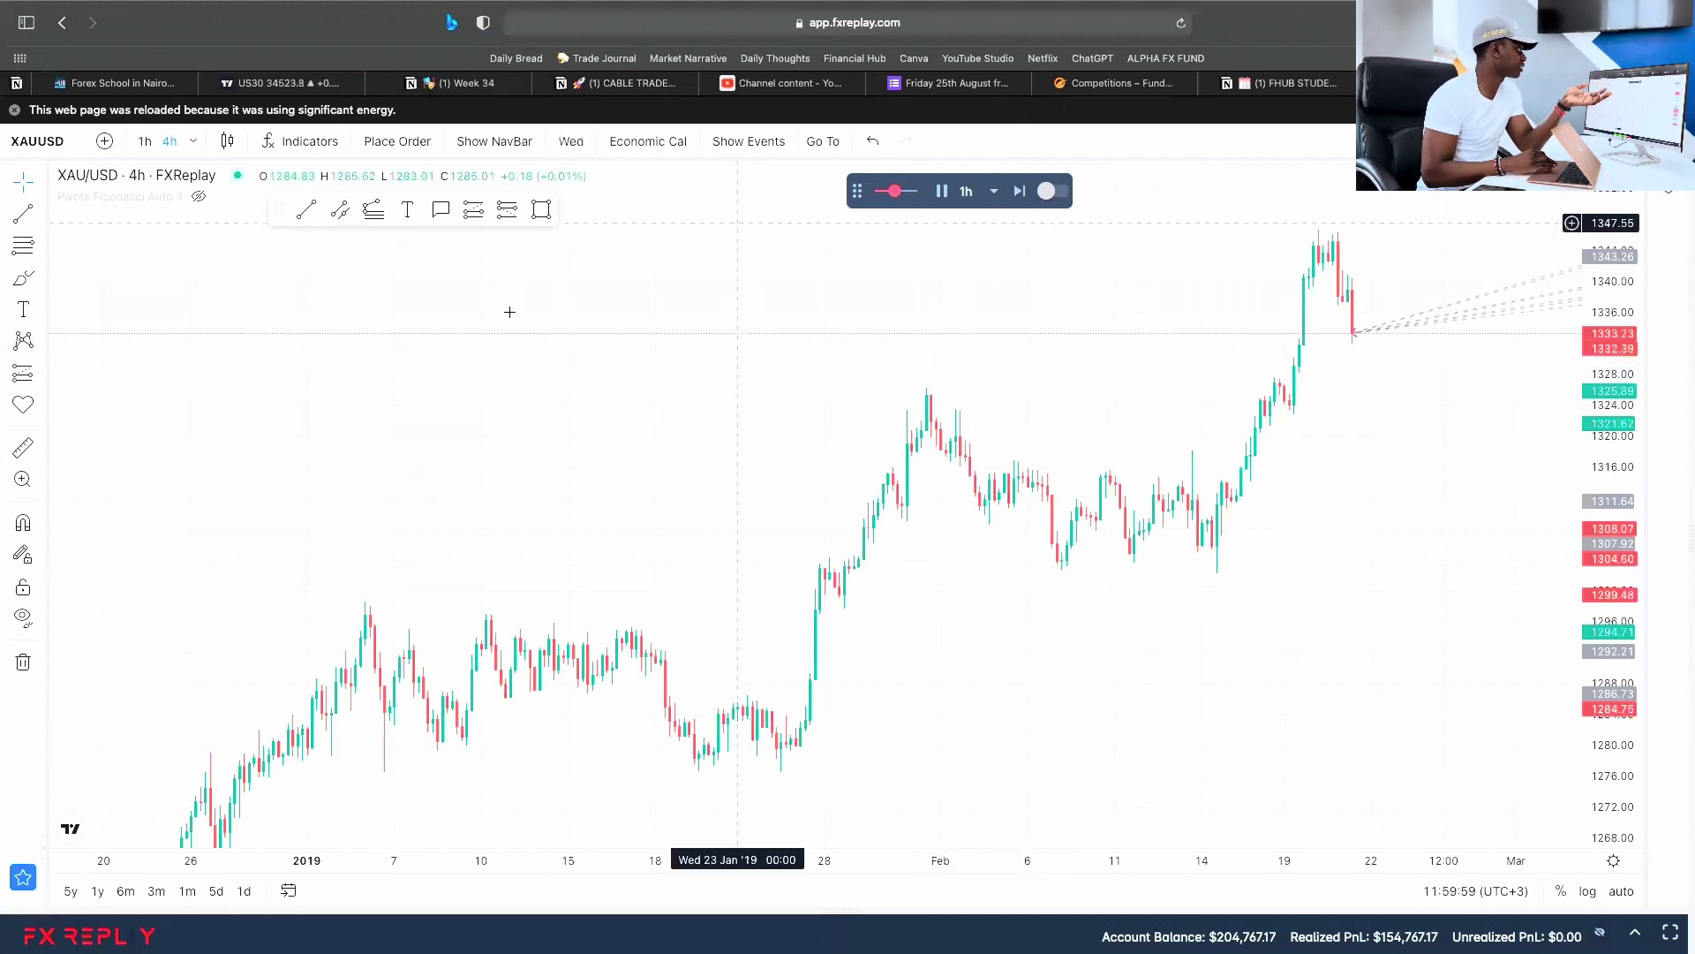
- Split the XAUUSD chart into two side-by-side charts and move the floating drawing and replay toolbars clear of the chart headers
left_click_drag(276, 209, 396, 310)
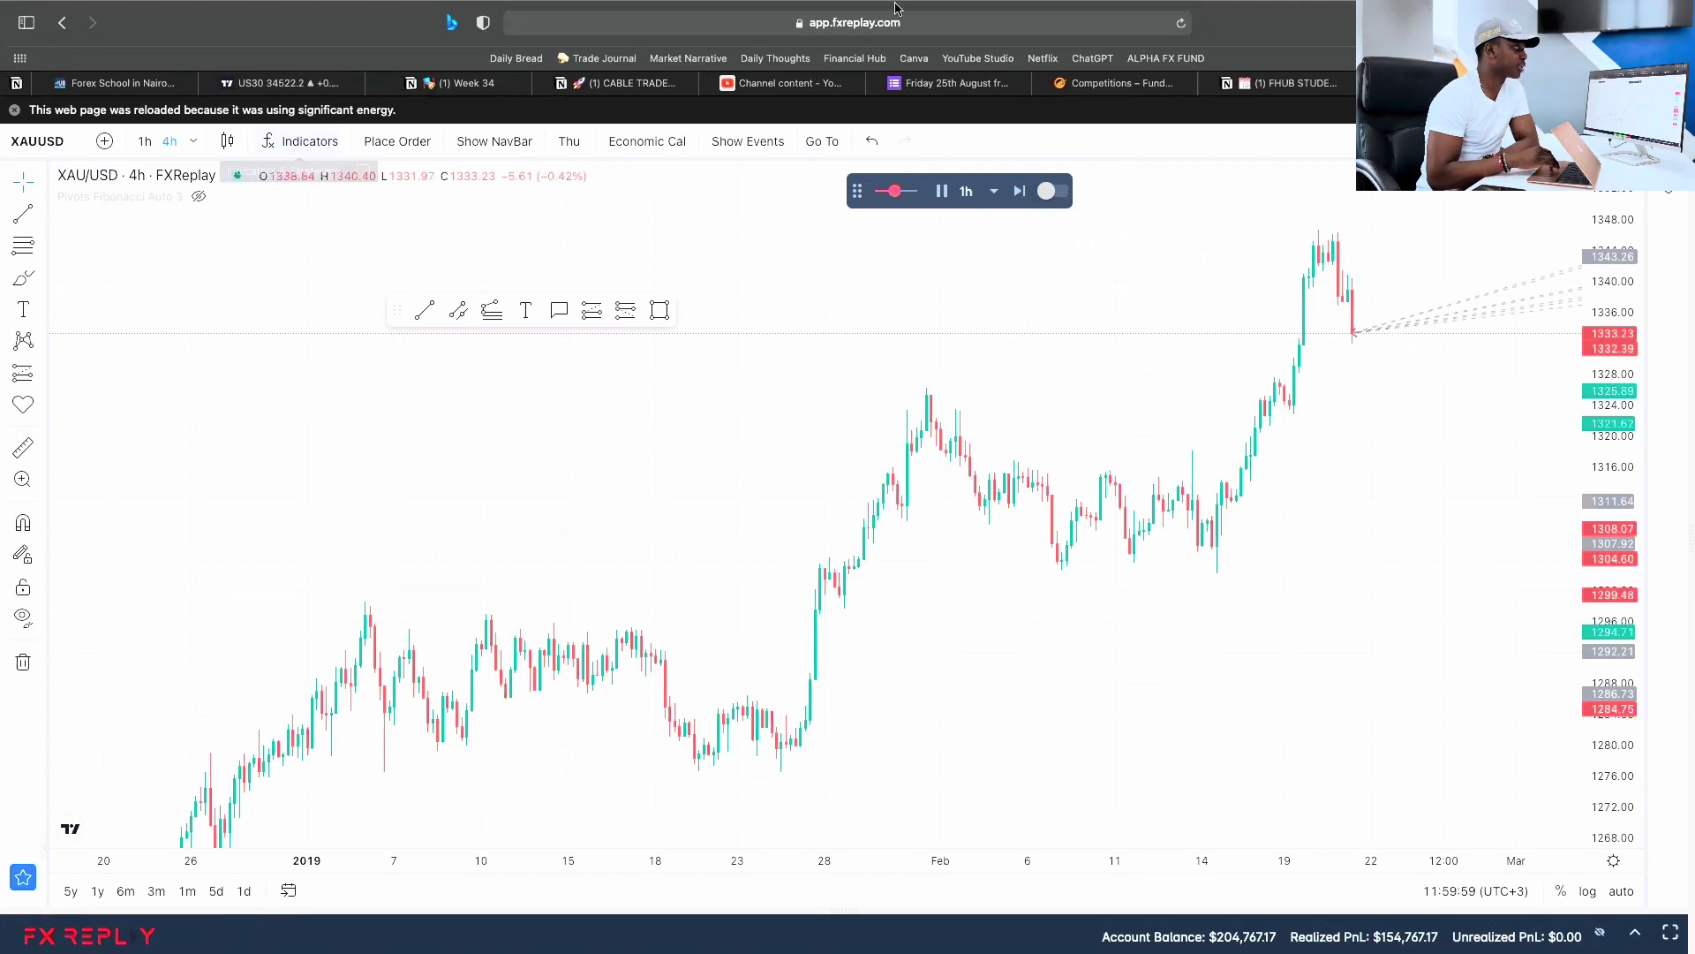
left_click(1660, 142)
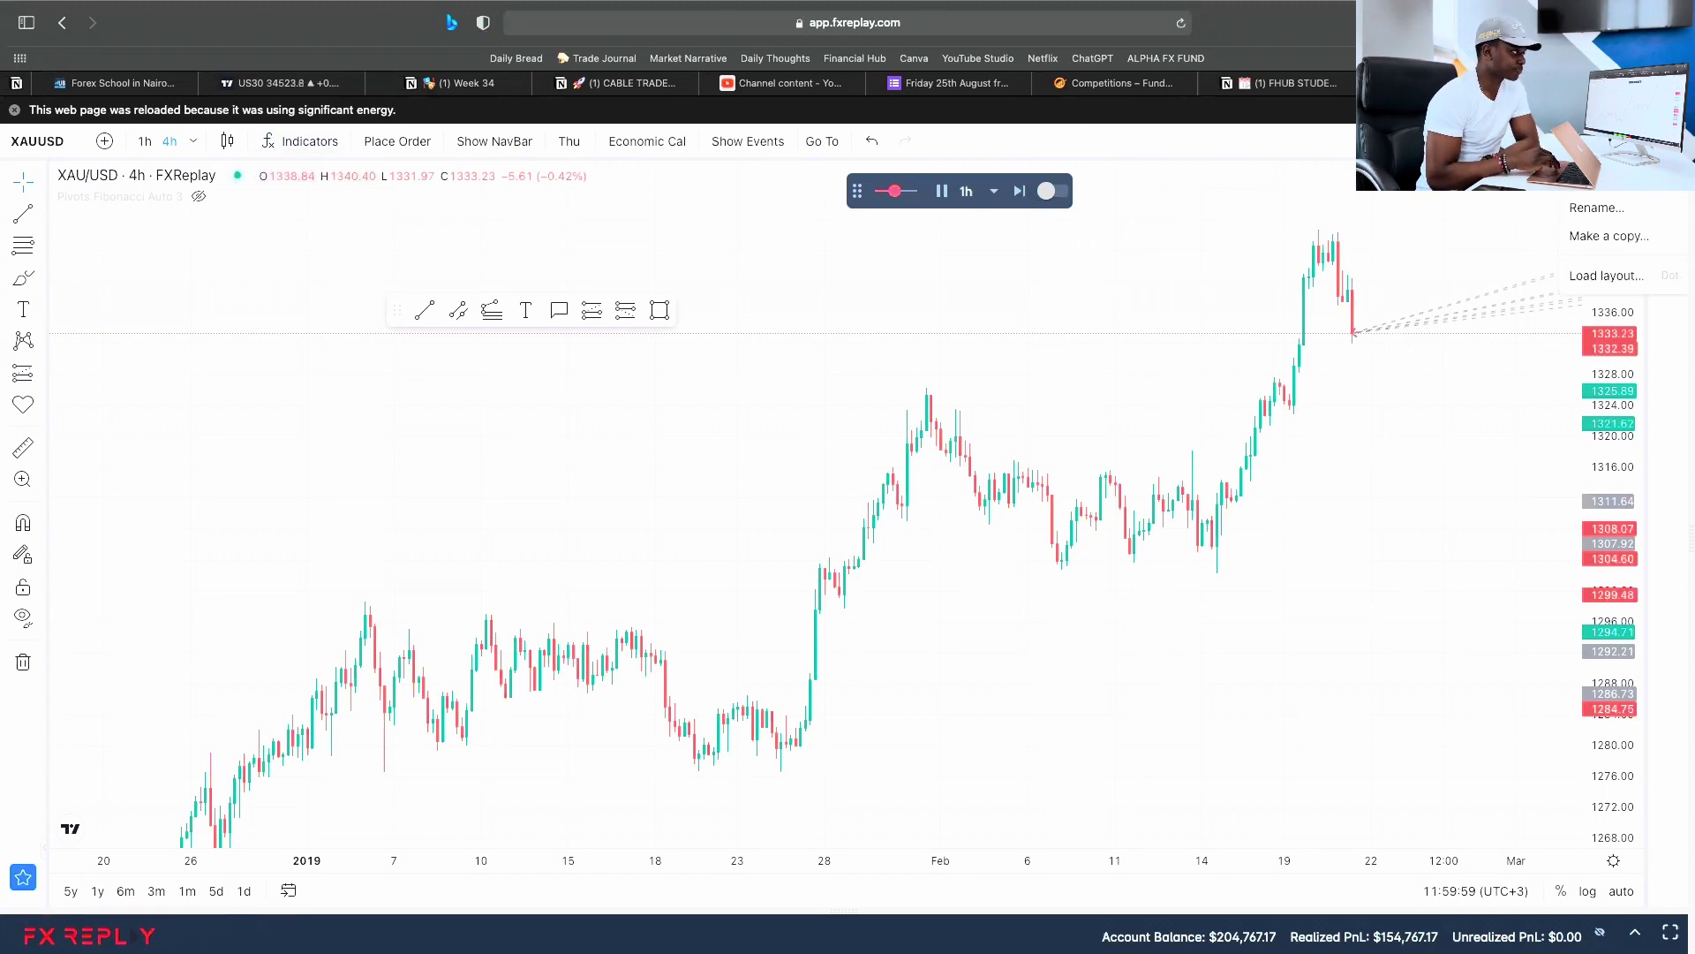
left_click(1589, 141)
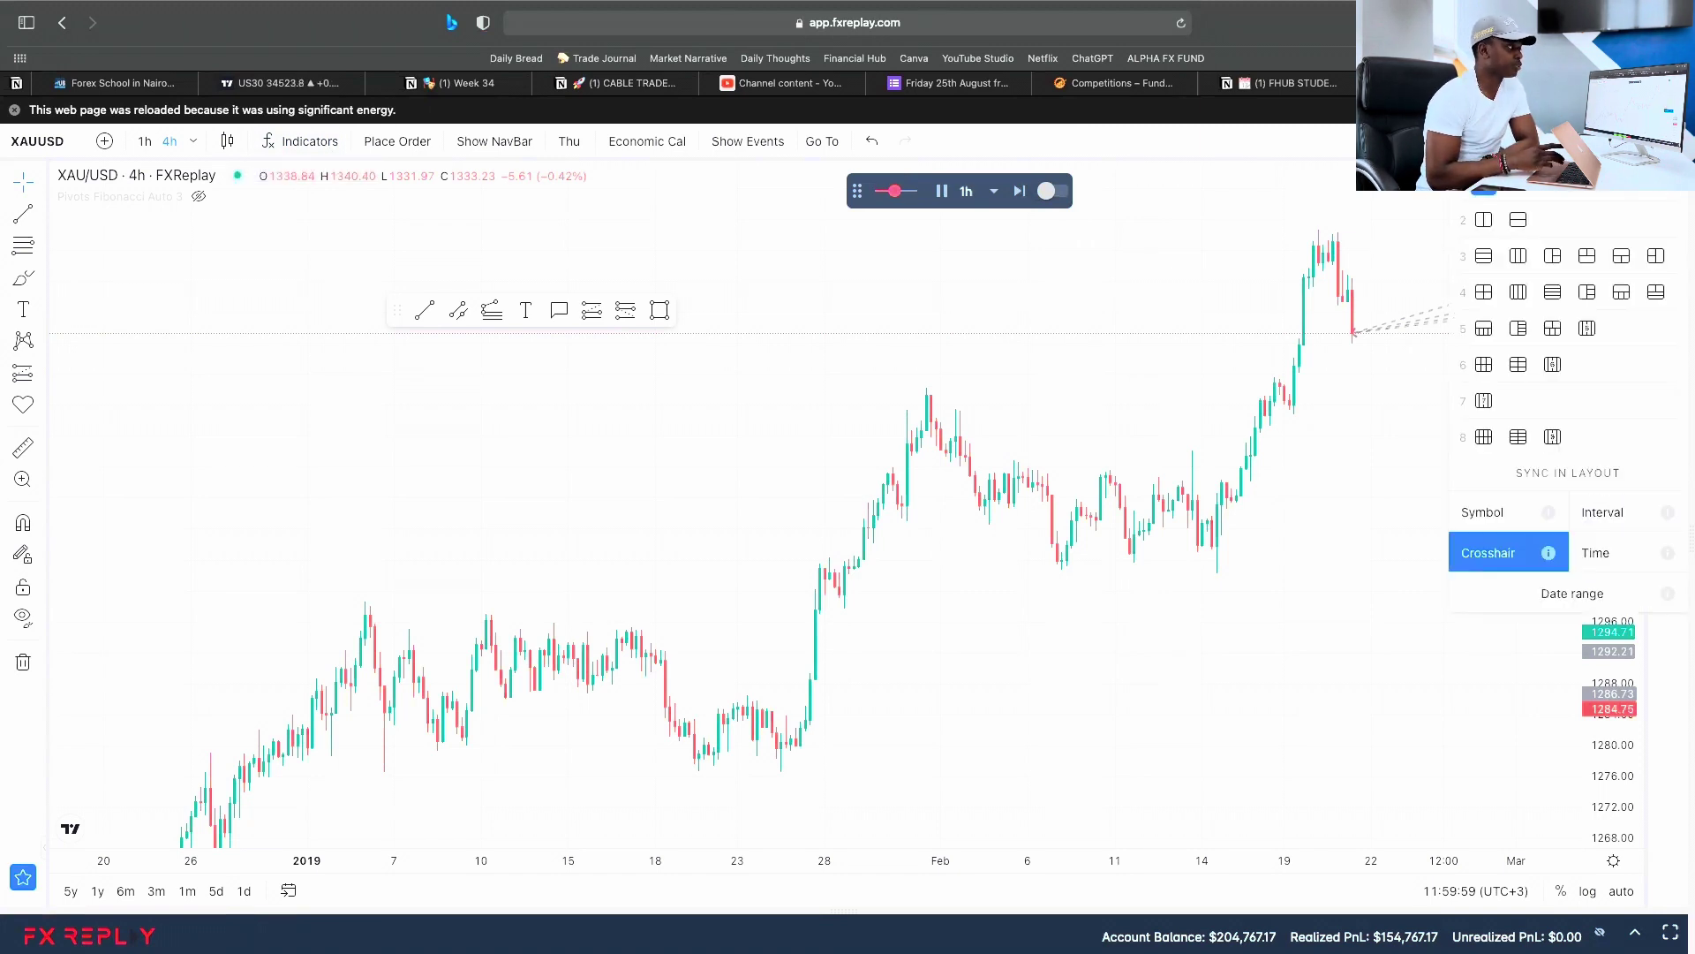
left_click(1484, 221)
left_click_drag(856, 193, 908, 340)
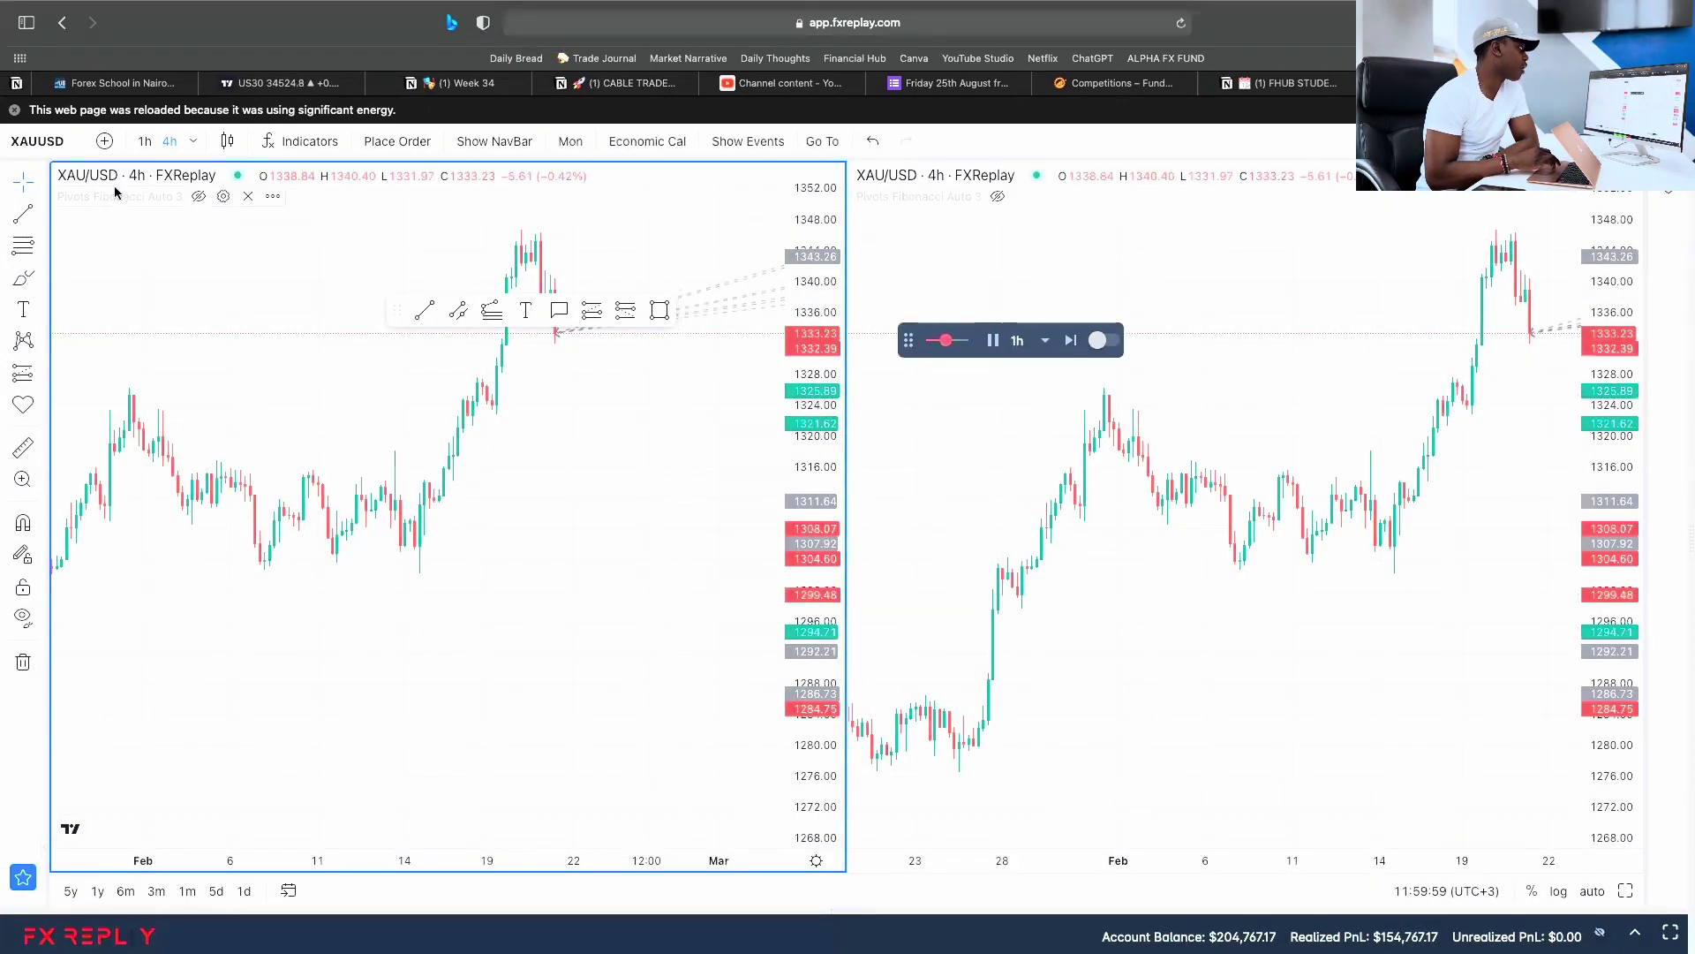
- Switch the second XAUUSD chart to the 1h timeframe and stretch its price scale slightly
left_click(1090, 253)
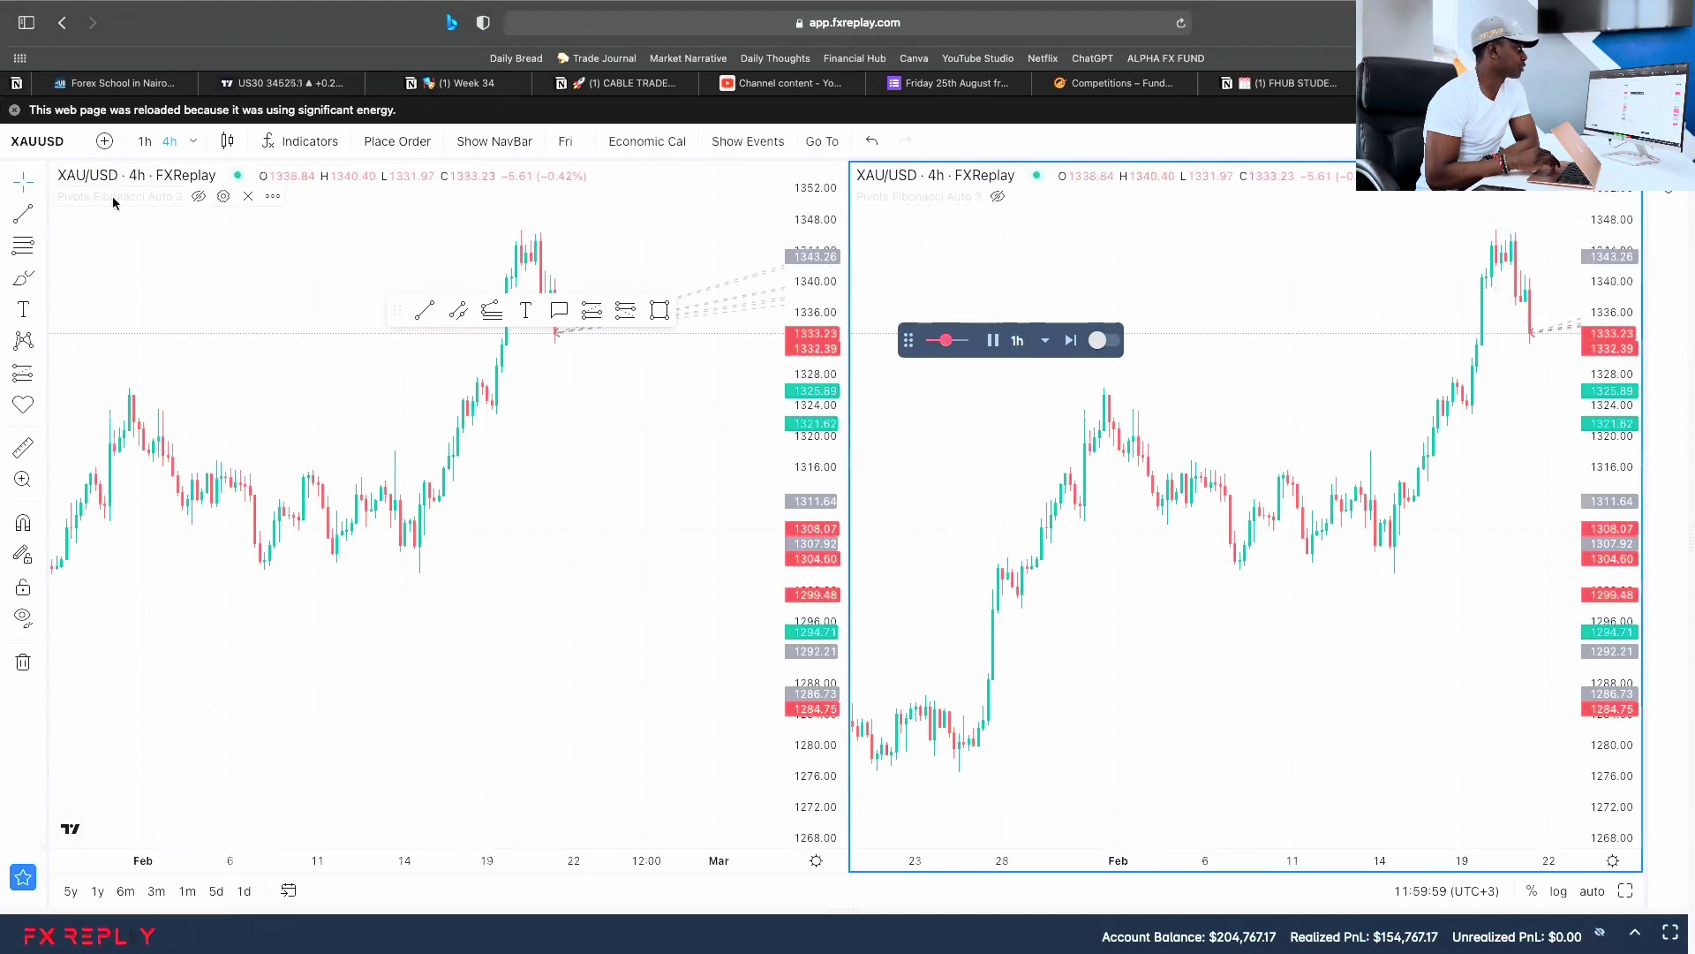
left_click(146, 141)
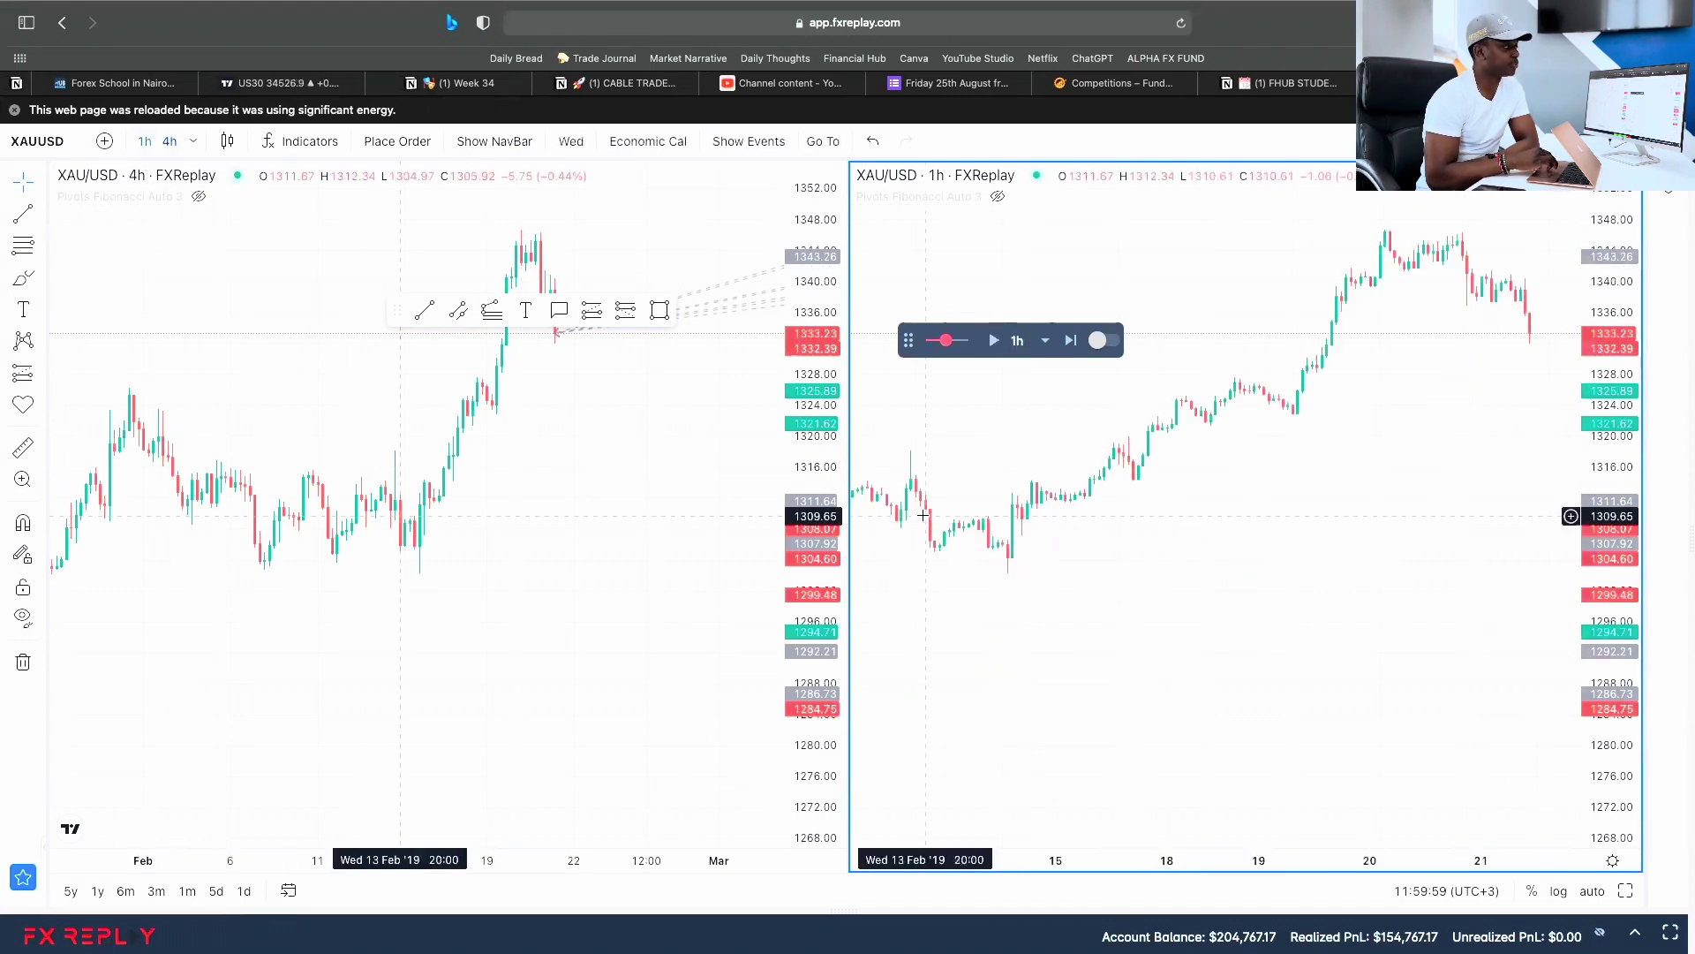
scroll(1363, 416, "right", 2)
left_click_drag(1610, 415, 1610, 428)
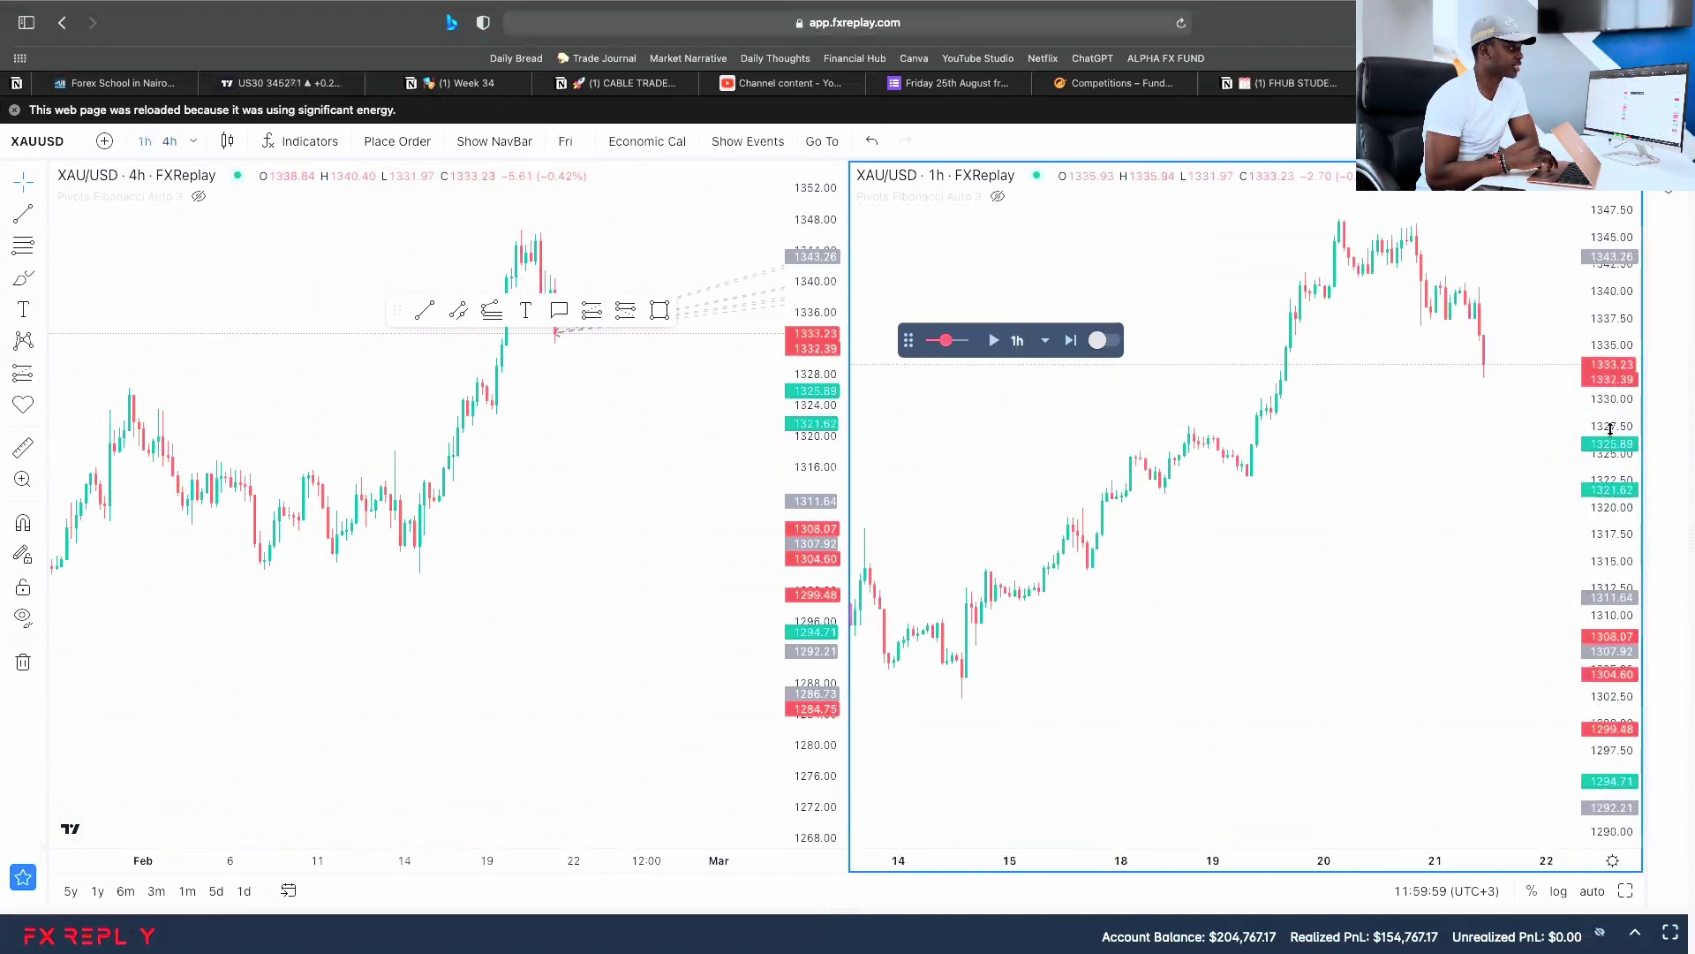
- Play the replay forward in 1h steps to 25 Feb '19 and pause it
left_click(1020, 341)
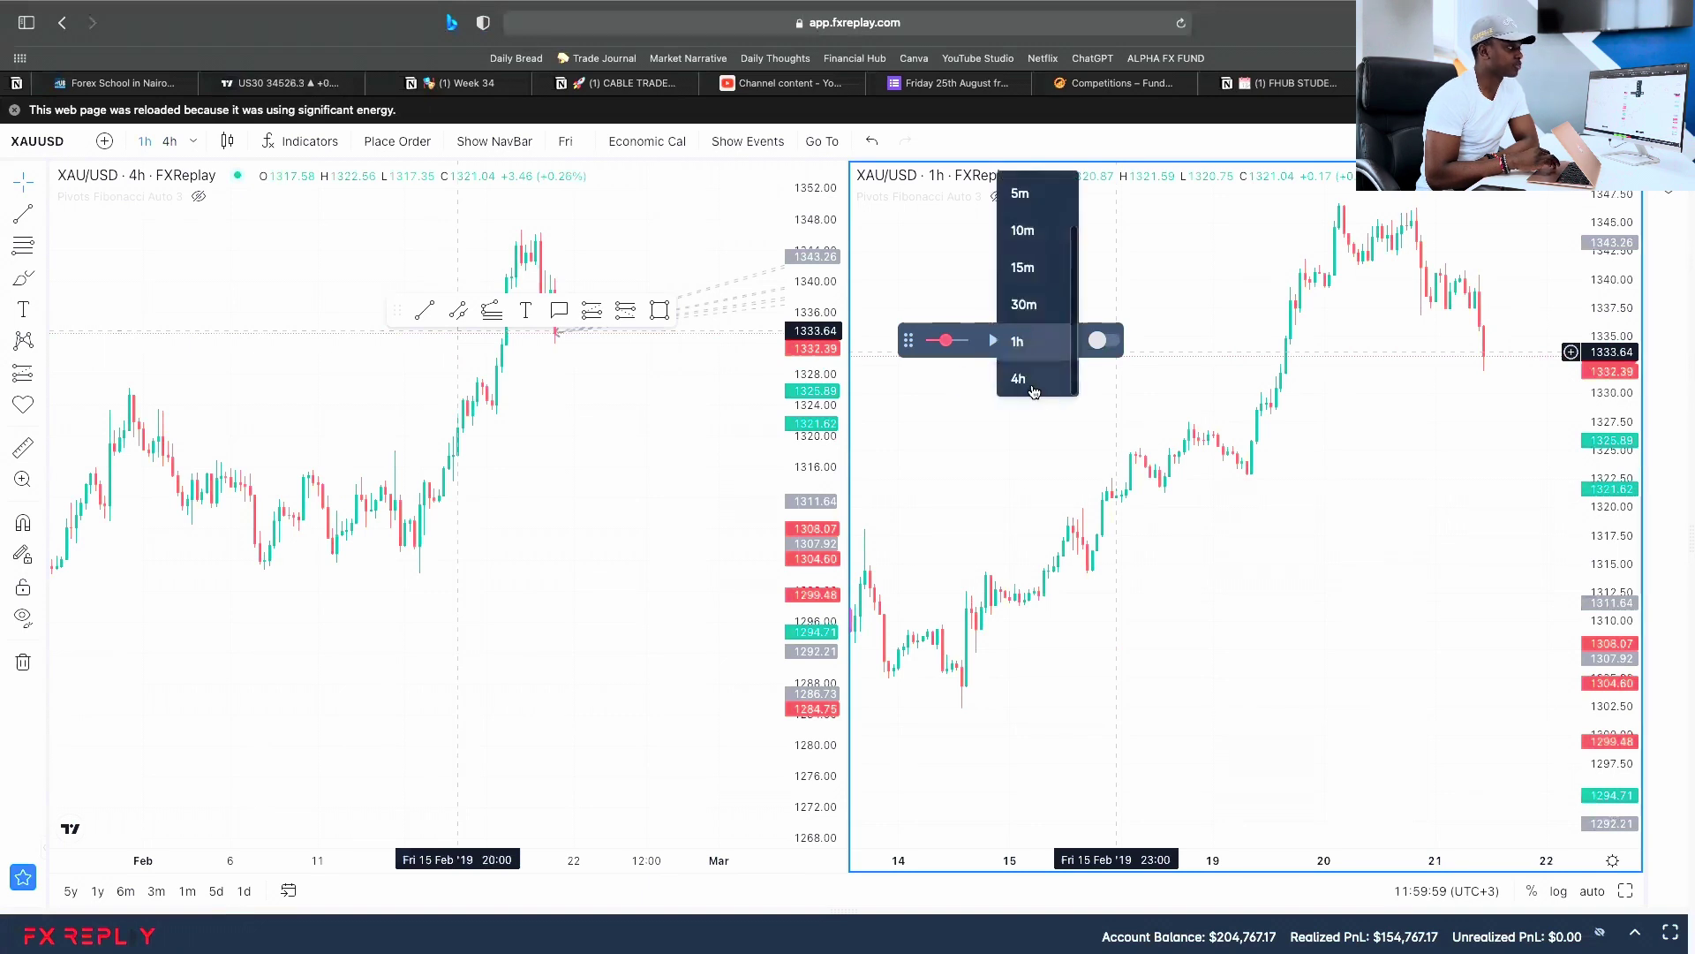
left_click(1117, 376)
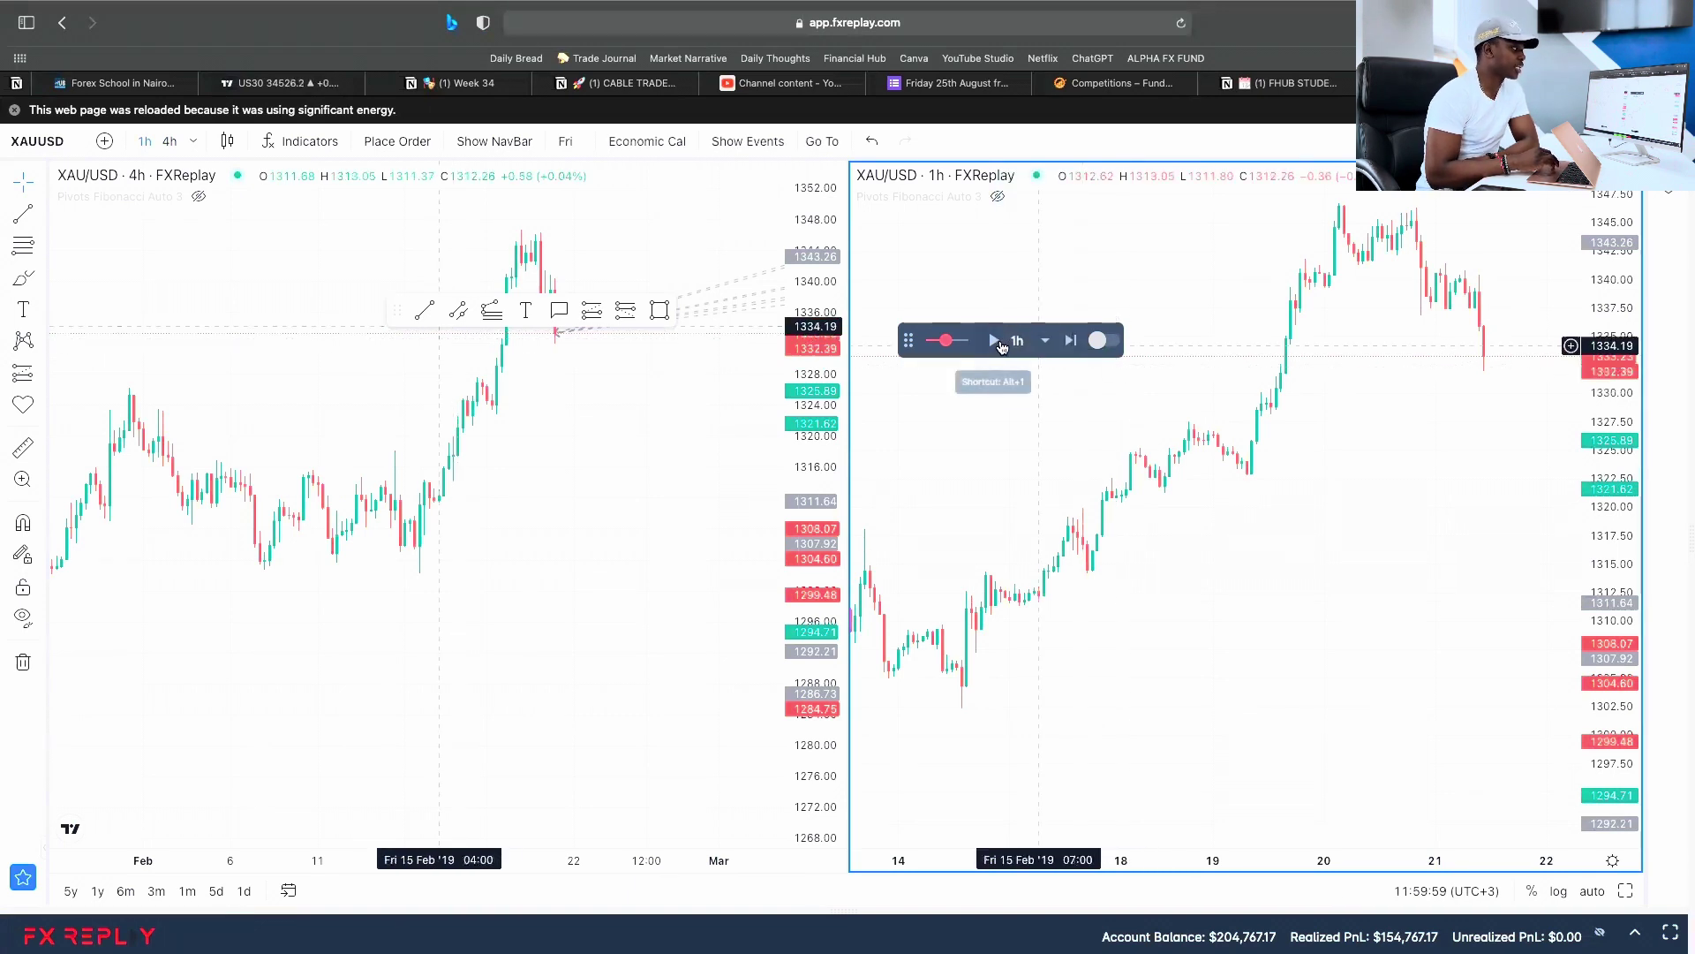
left_click(996, 342)
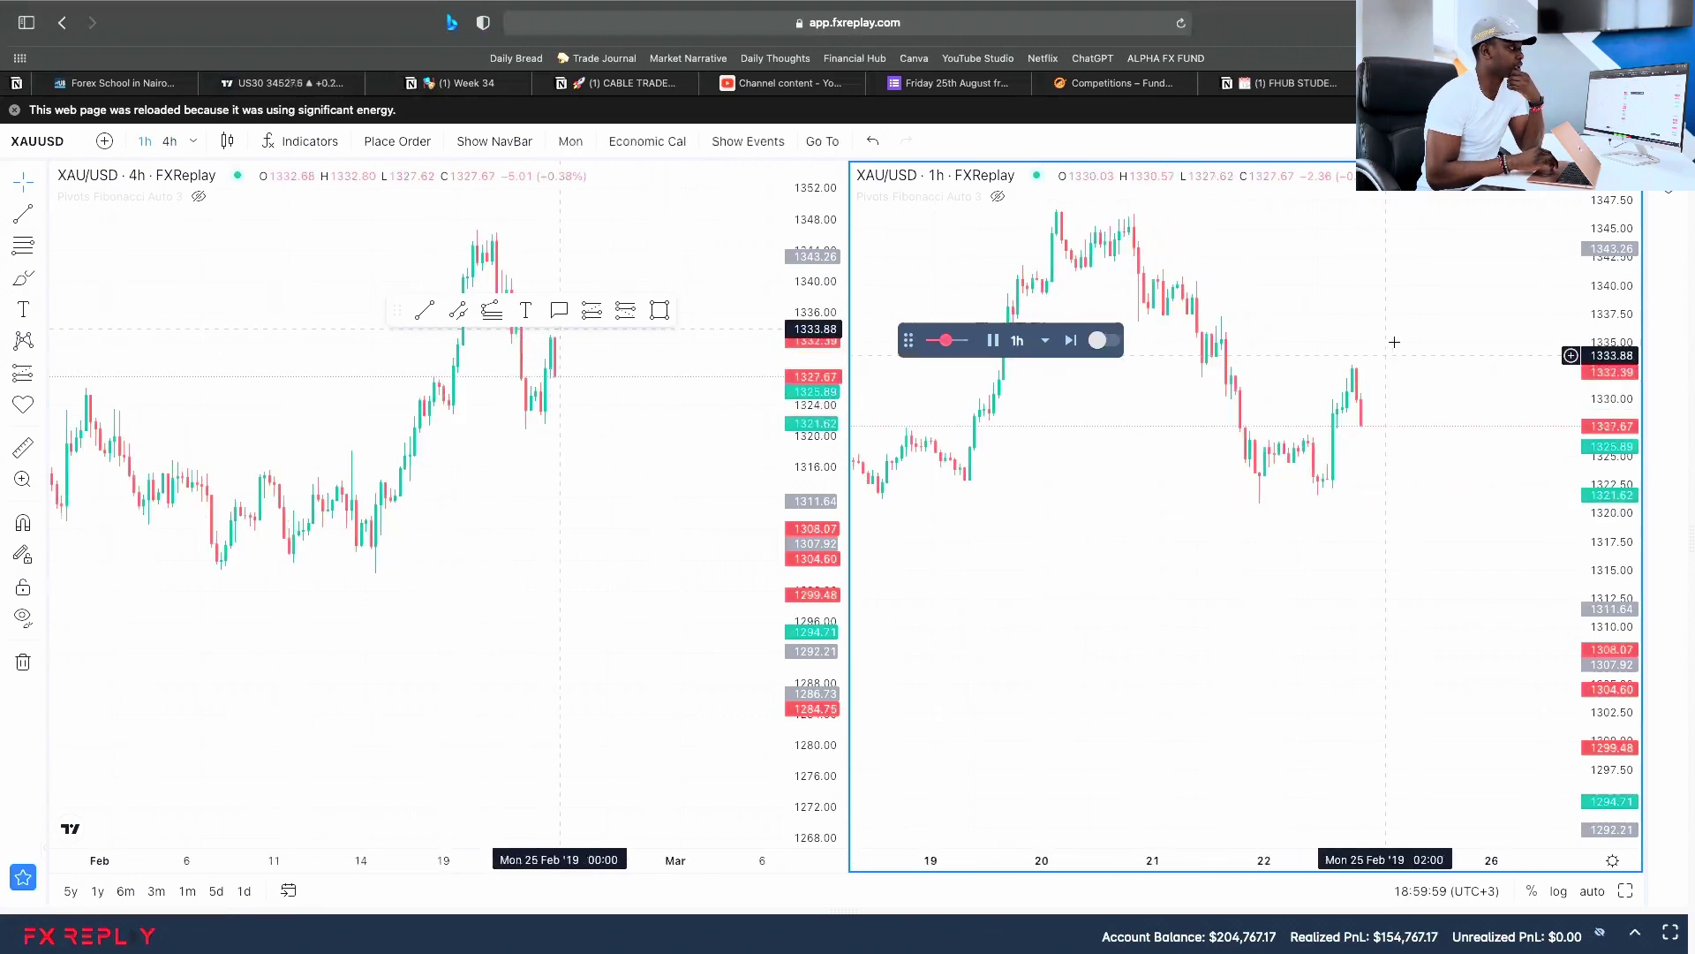
left_click(993, 341)
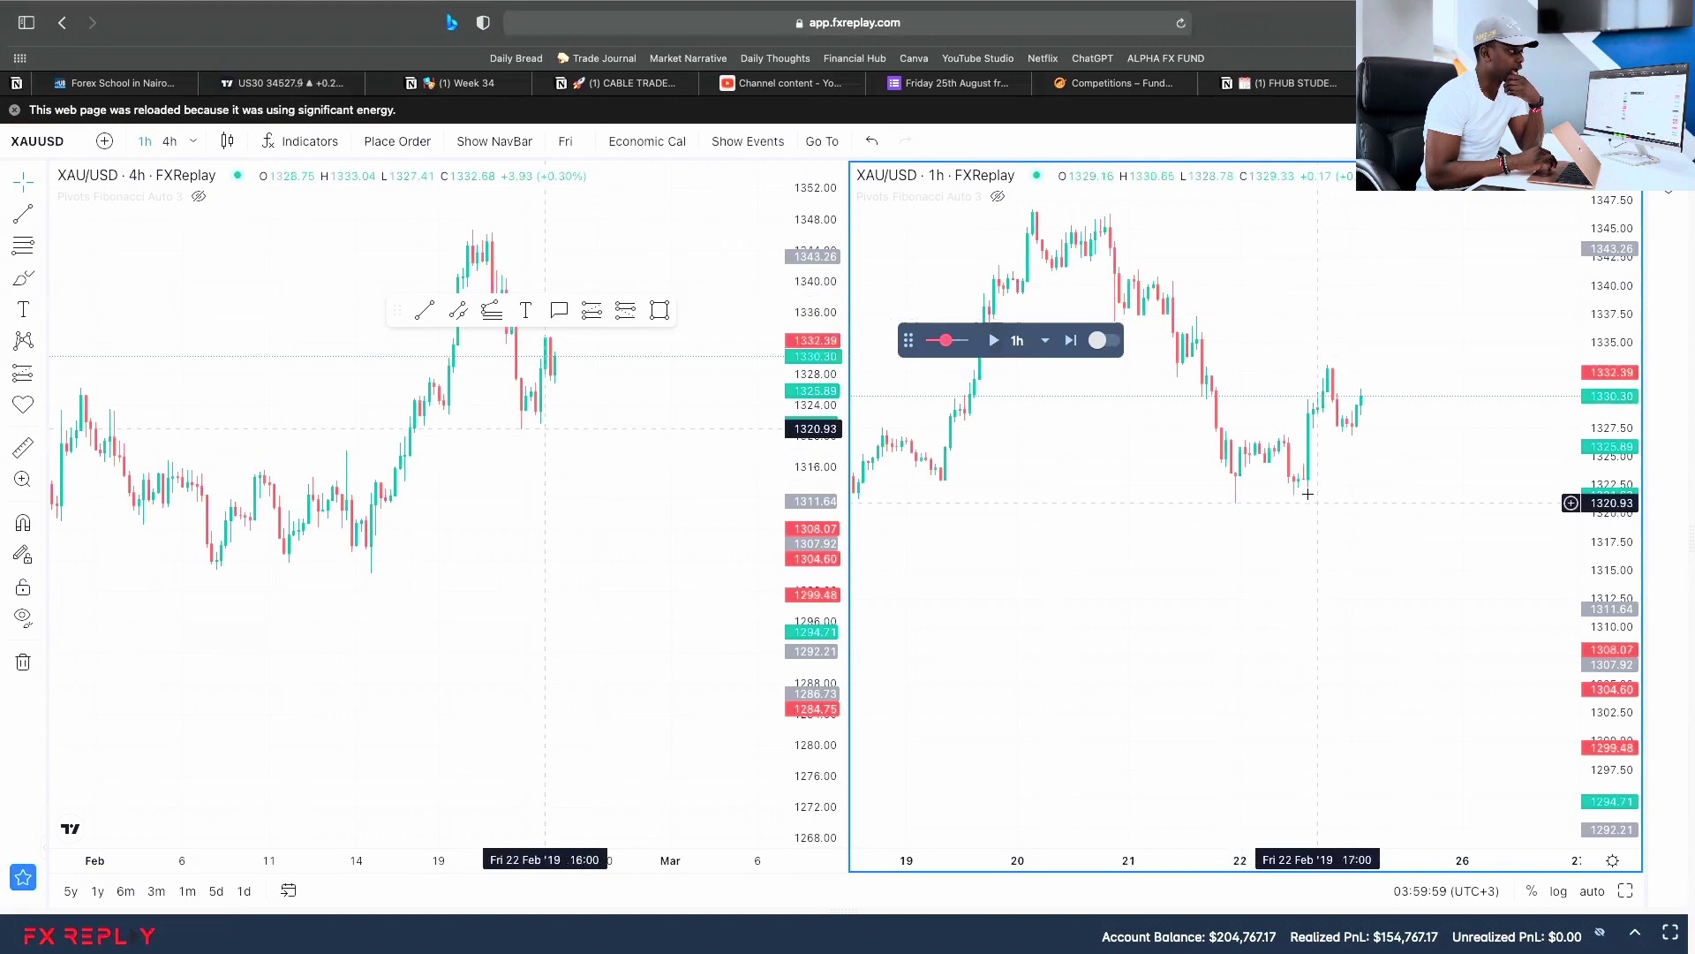
- Draw a rectangle zone on the 1h chart from about 1322.94 to 1321.6, running from 15 Feb to 25 Feb '19
scroll(1278, 486, "left", 2)
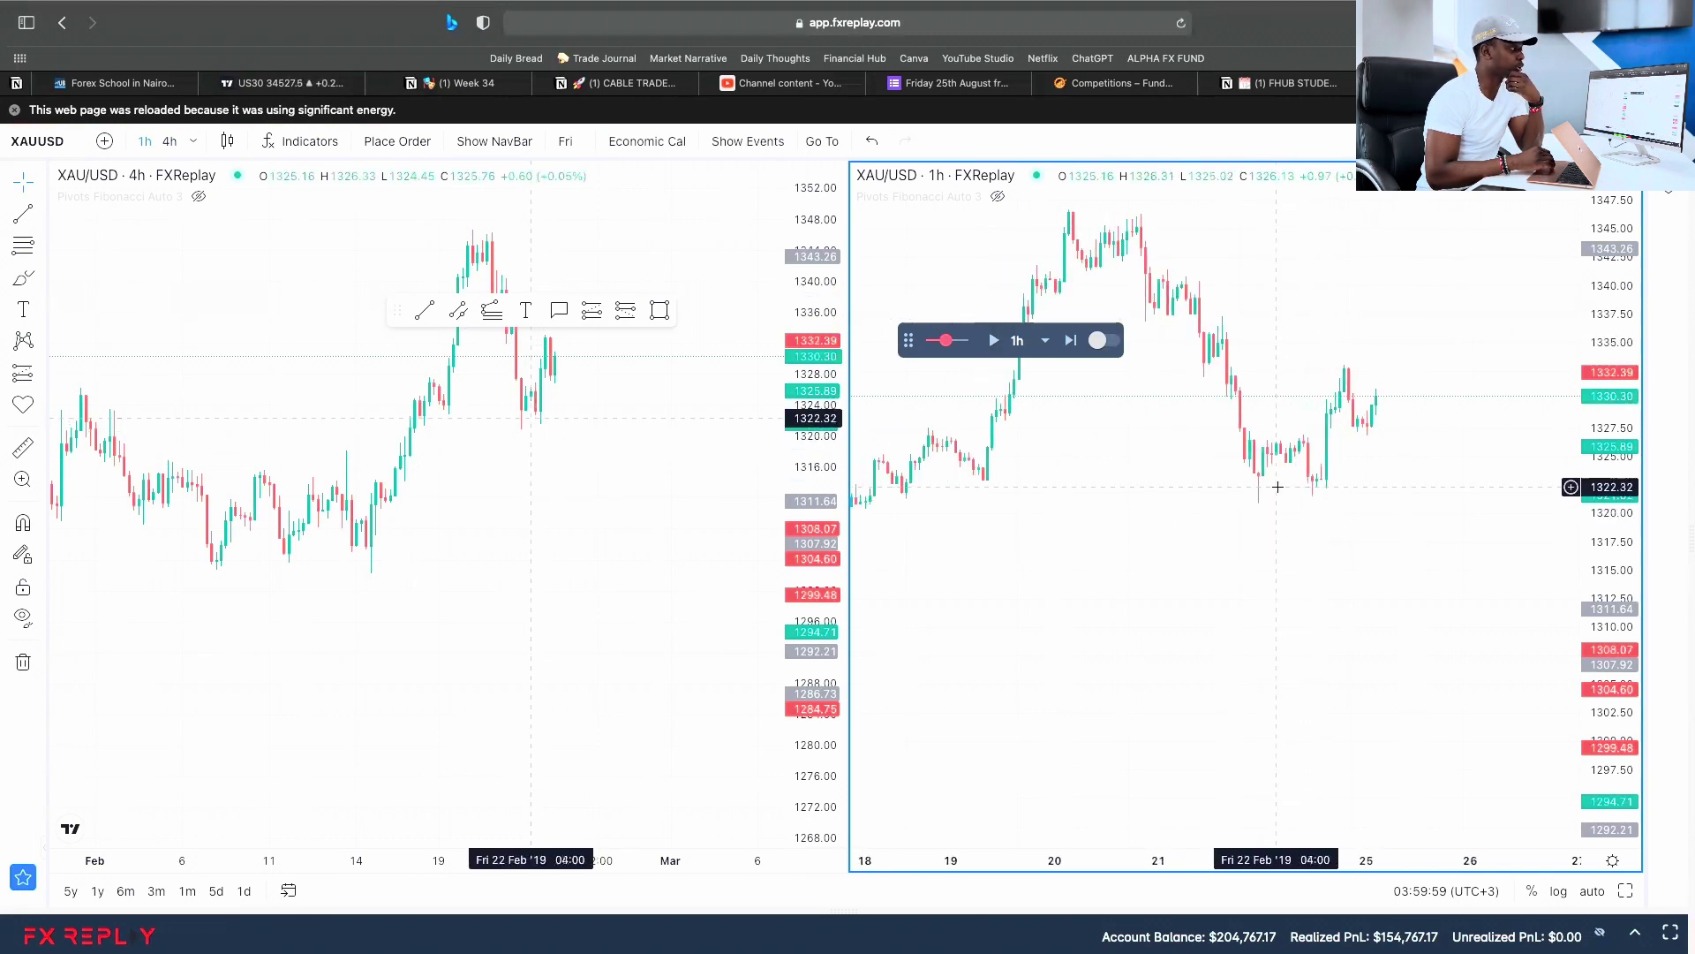
scroll(1148, 433, "down", 1)
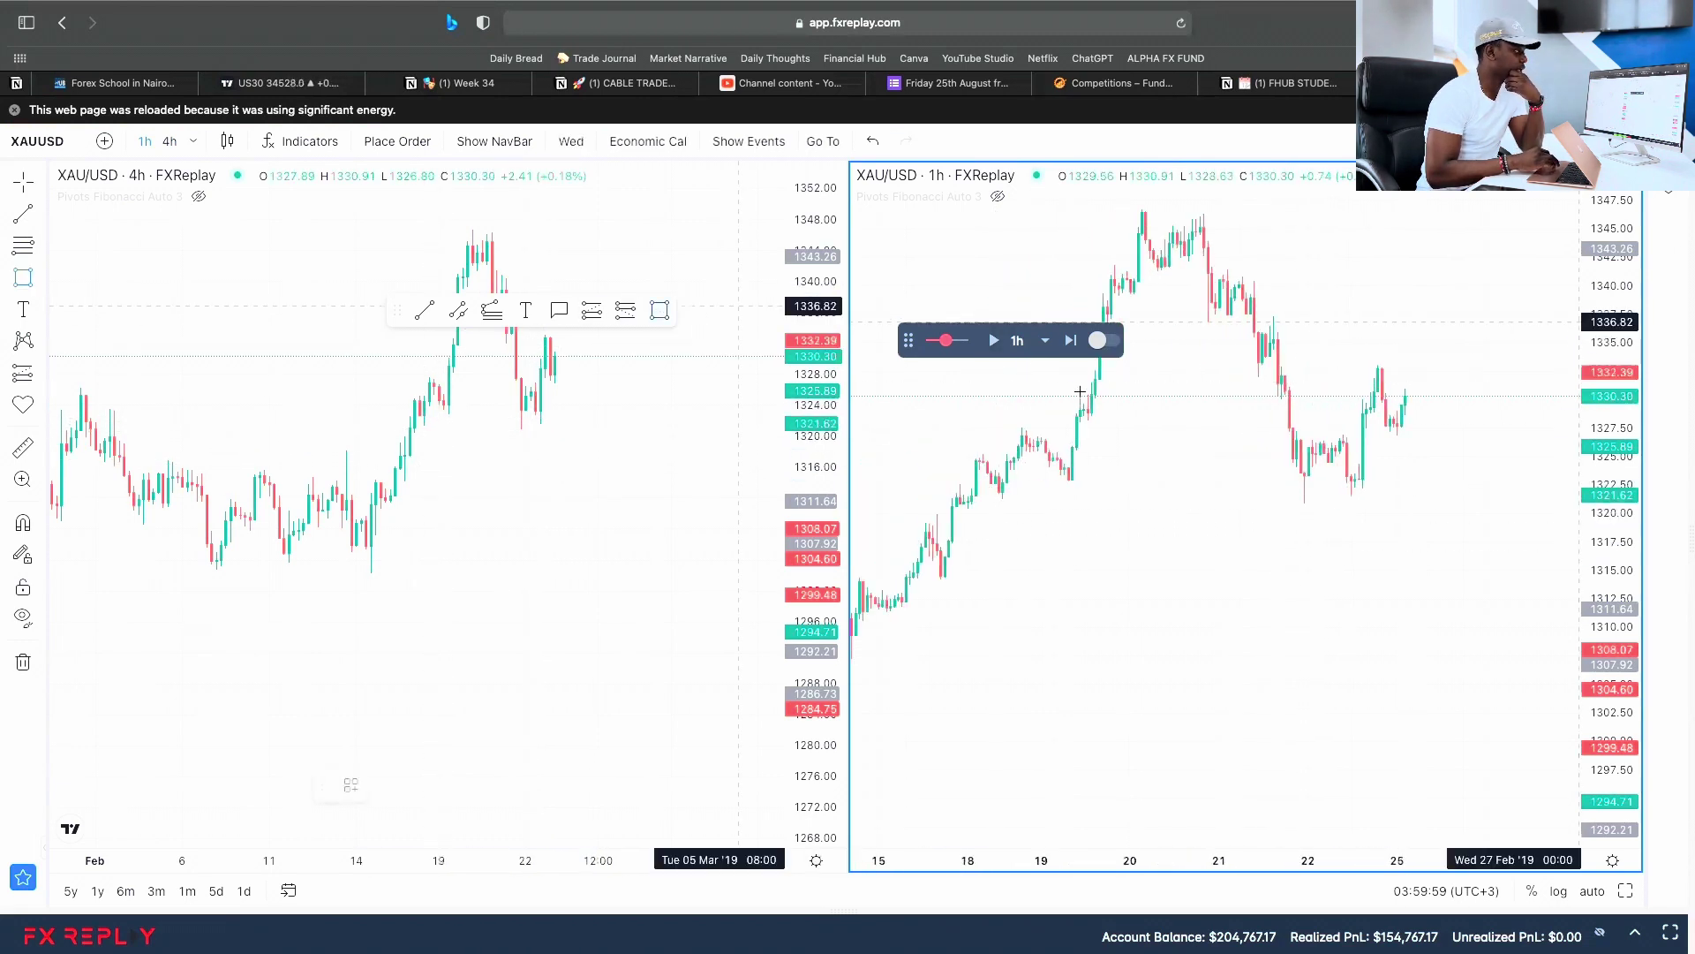
mouse_move(1061, 481)
left_mouse_down()
mouse_move(1457, 492)
mouse_move(1436, 495)
left_mouse_up()
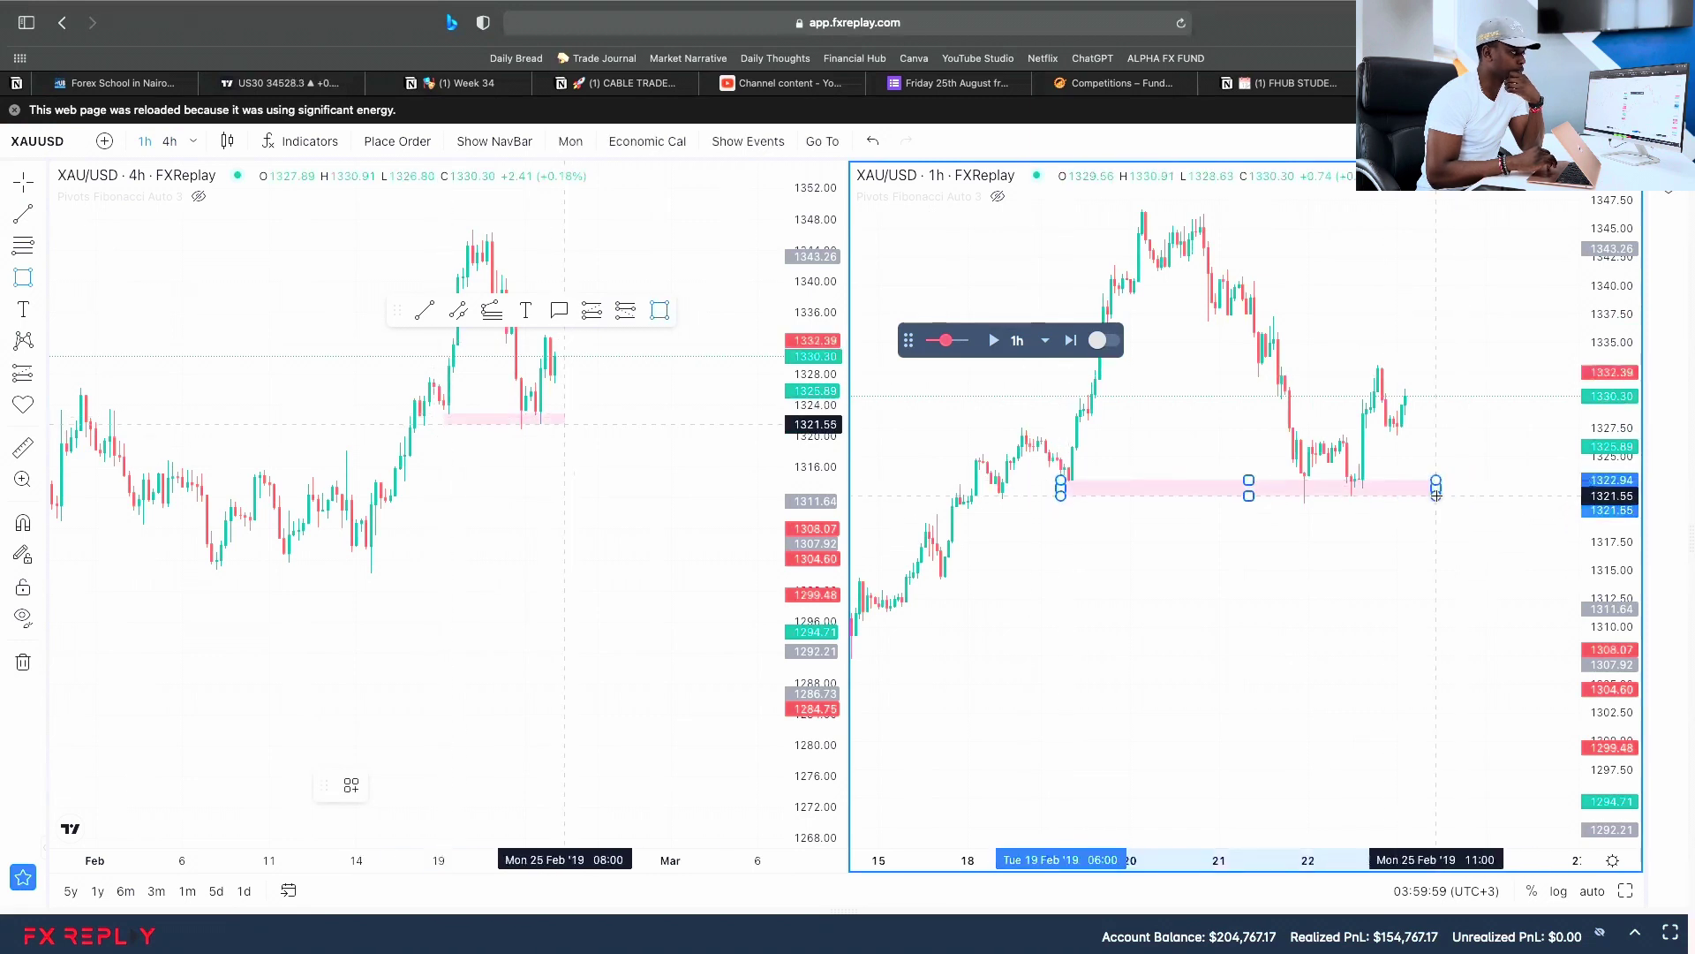
left_click_drag(1057, 491, 928, 495)
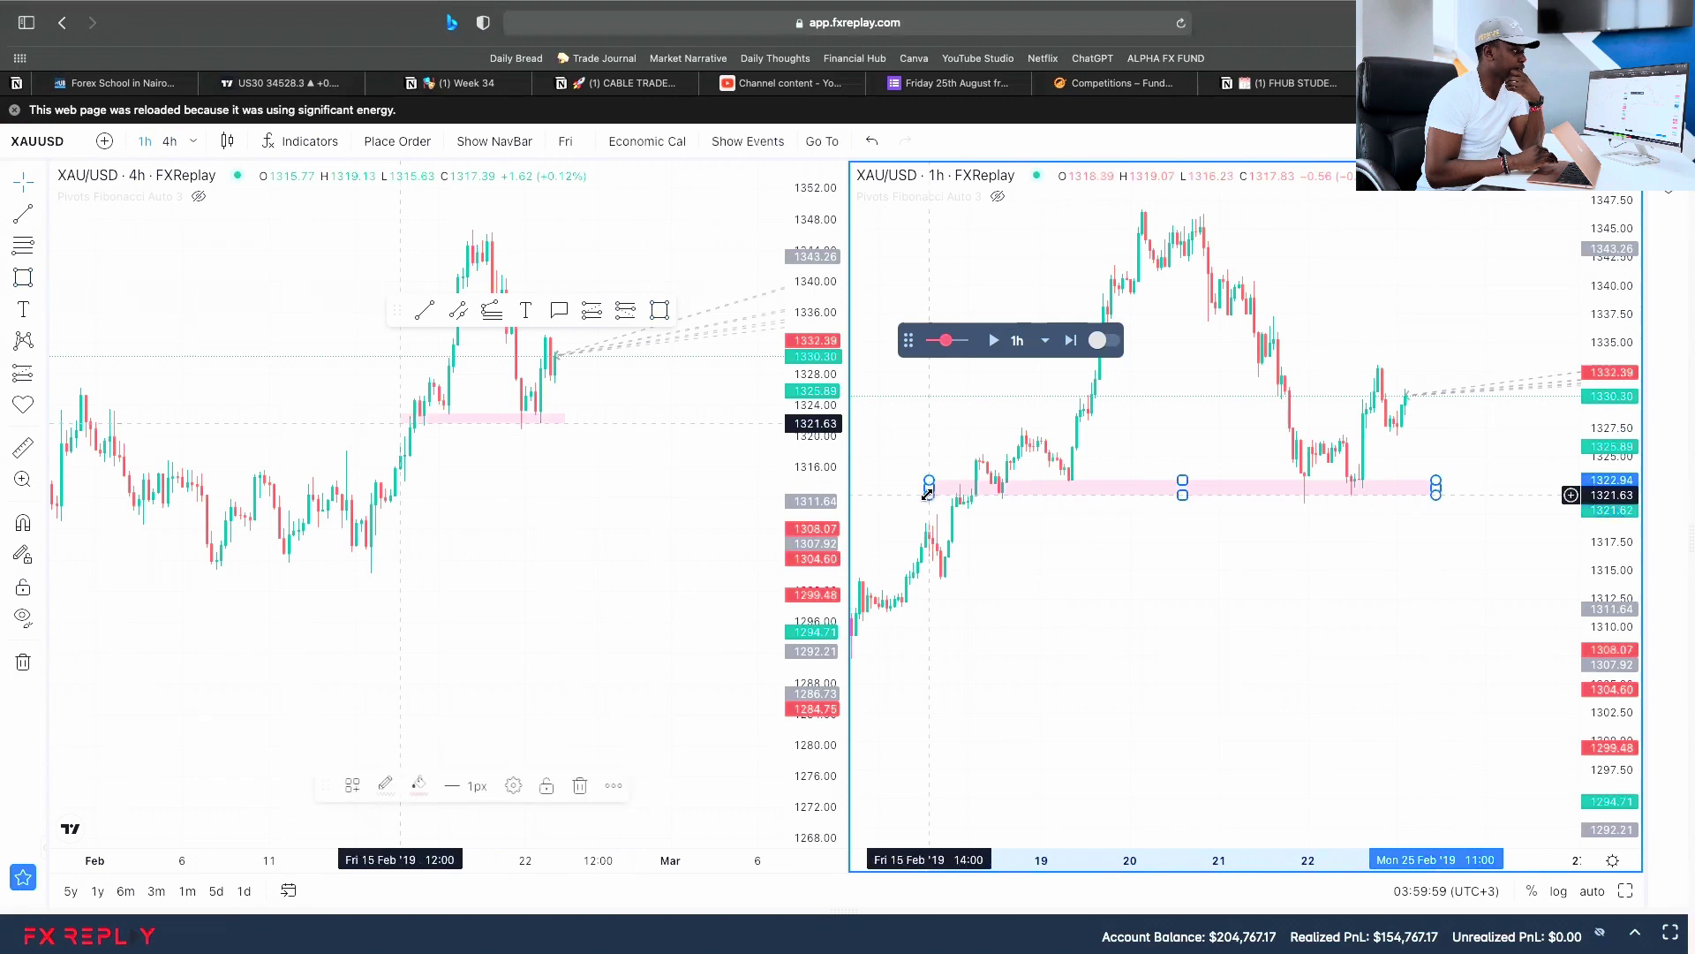
left_click(1325, 468)
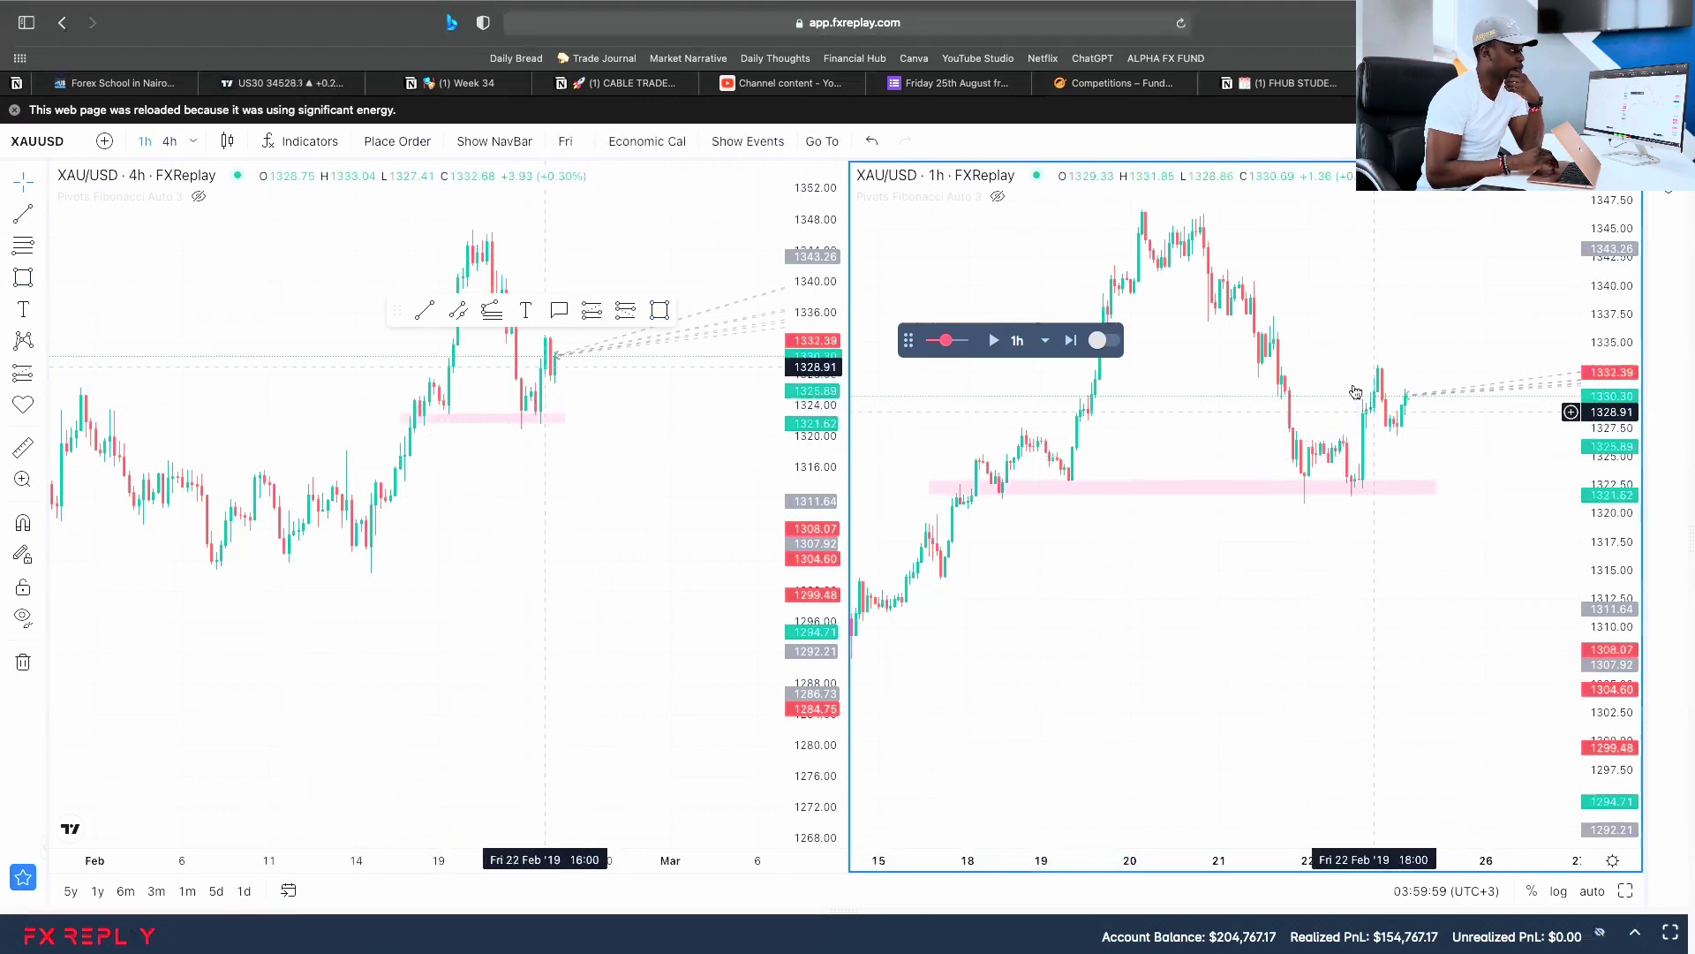
- Rewind the replay to 22 Feb '19, 14:00, where price touches the drawn zone, accepting the loss of later trades
right_click(1357, 311)
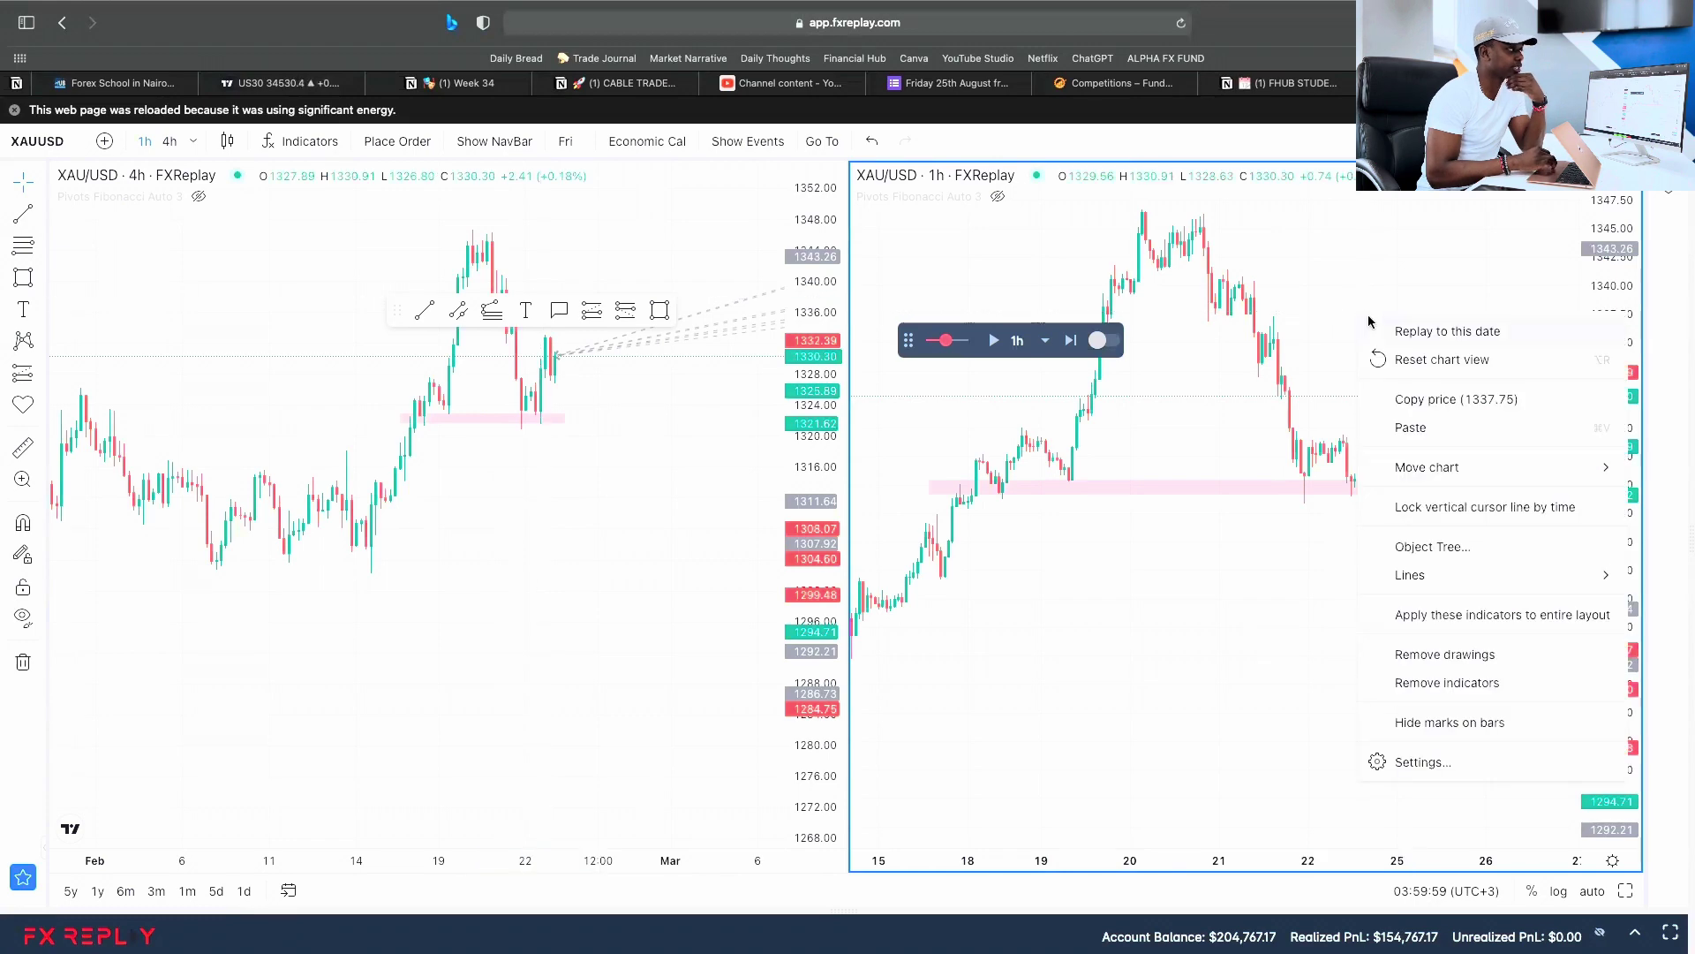
left_click(1390, 332)
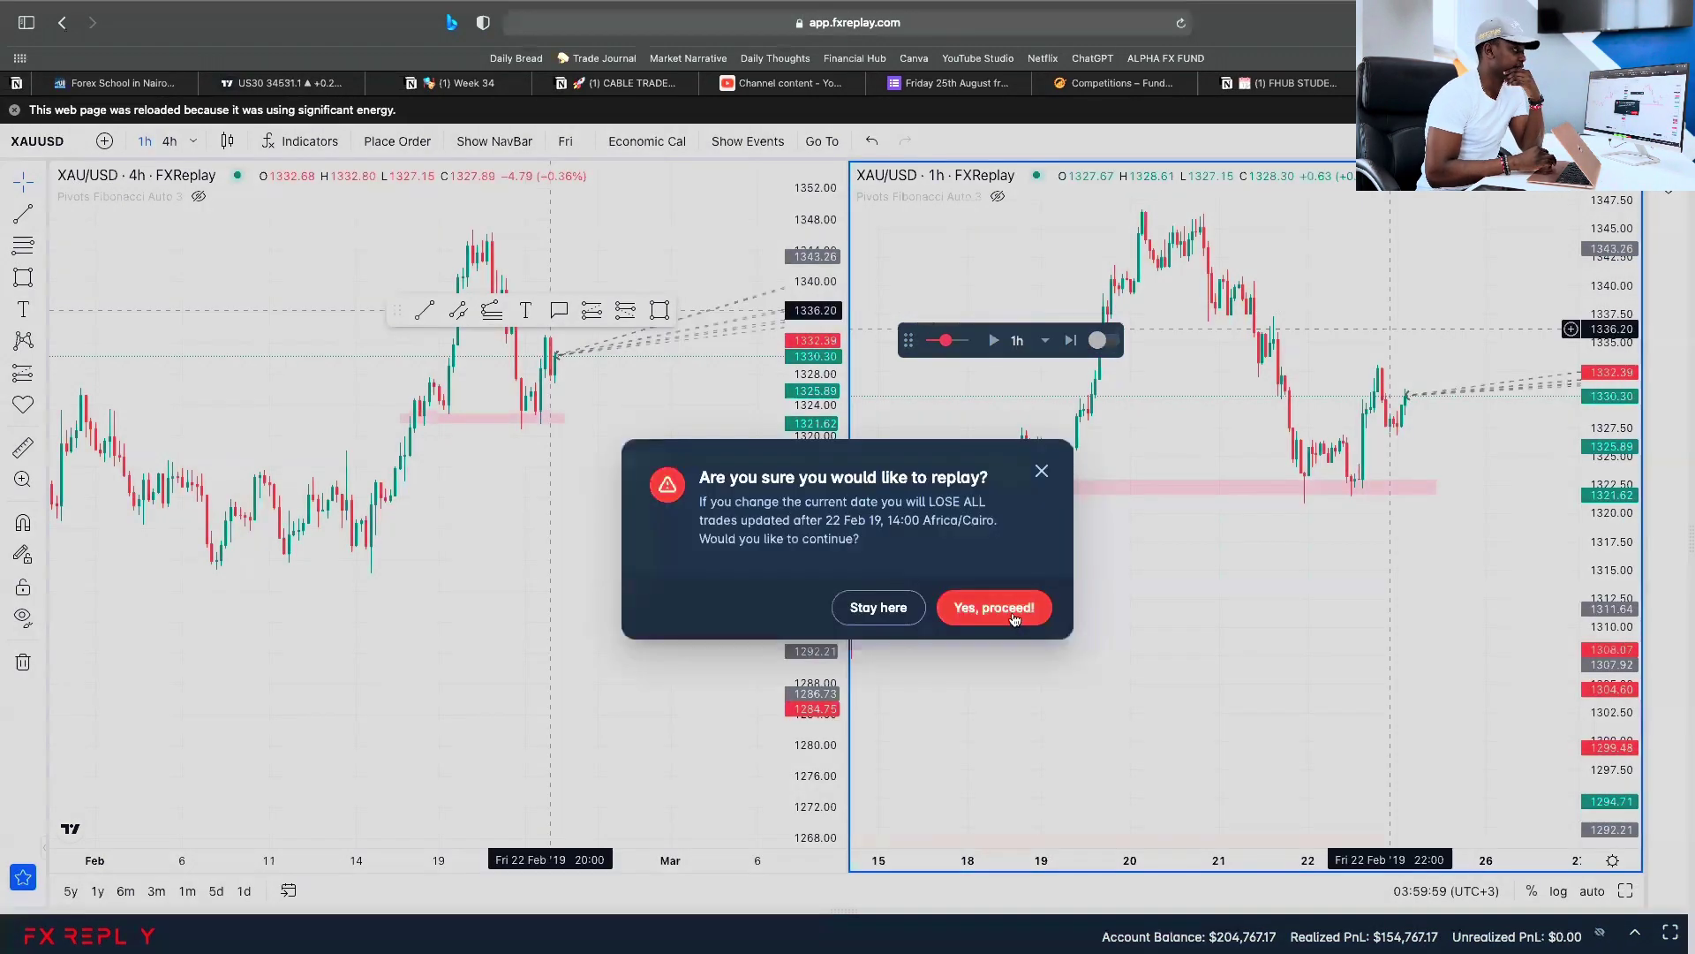
left_click(1013, 617)
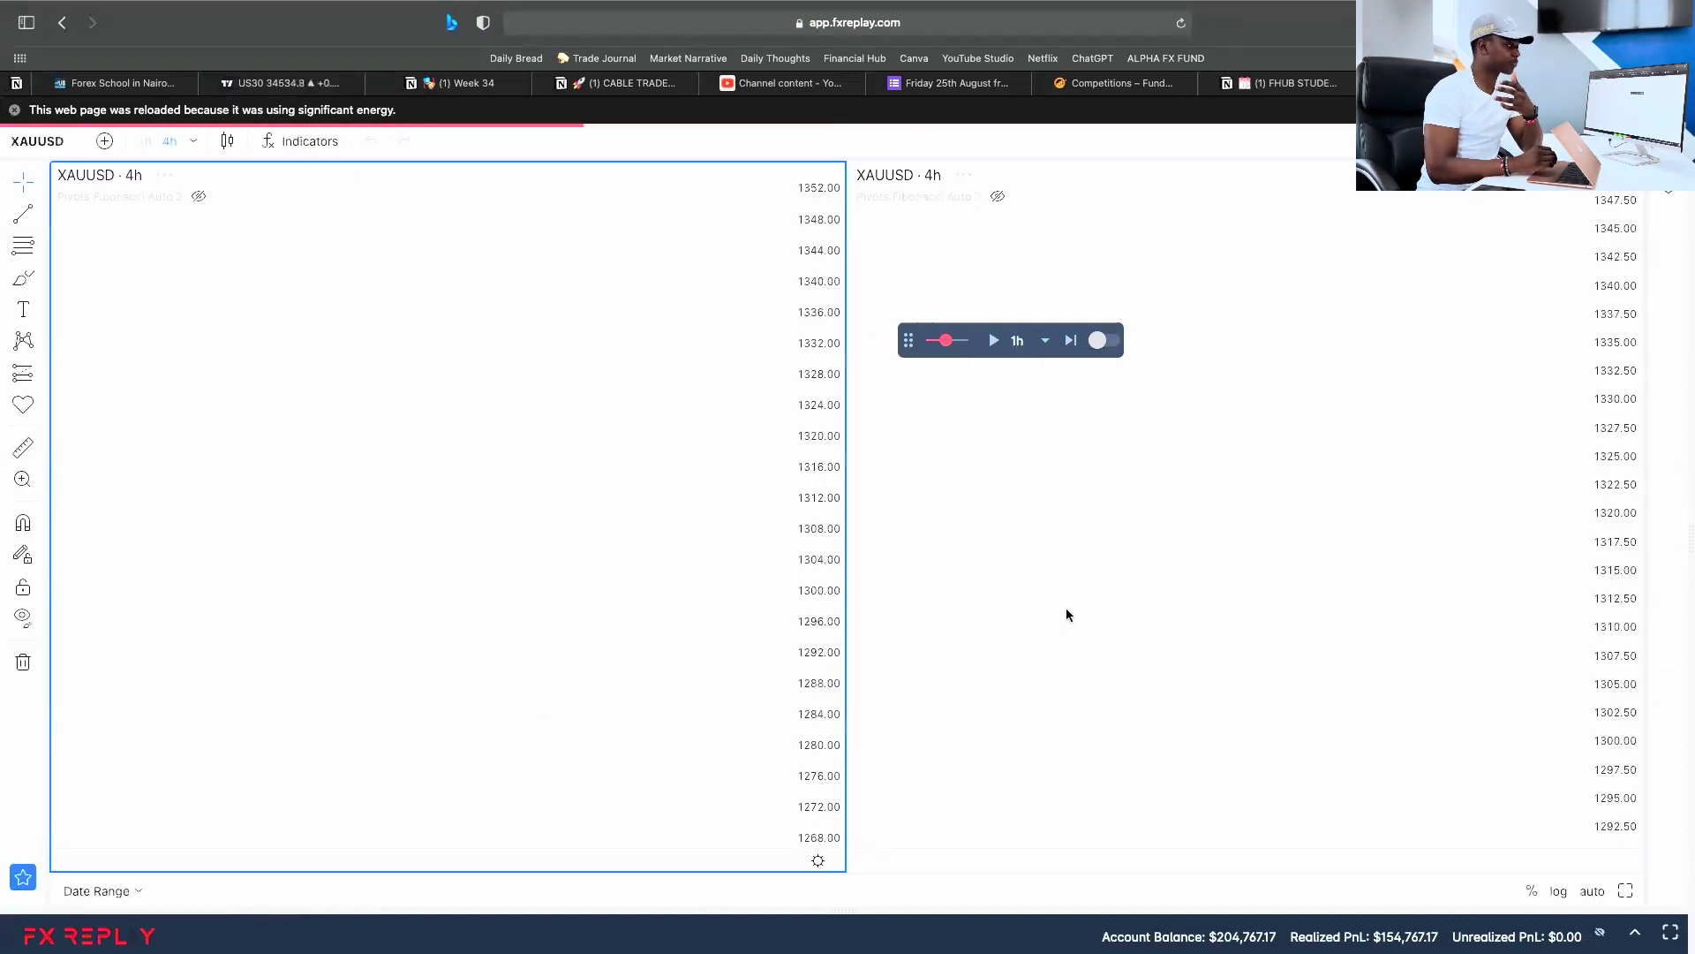
scroll(1066, 614, "right", 5)
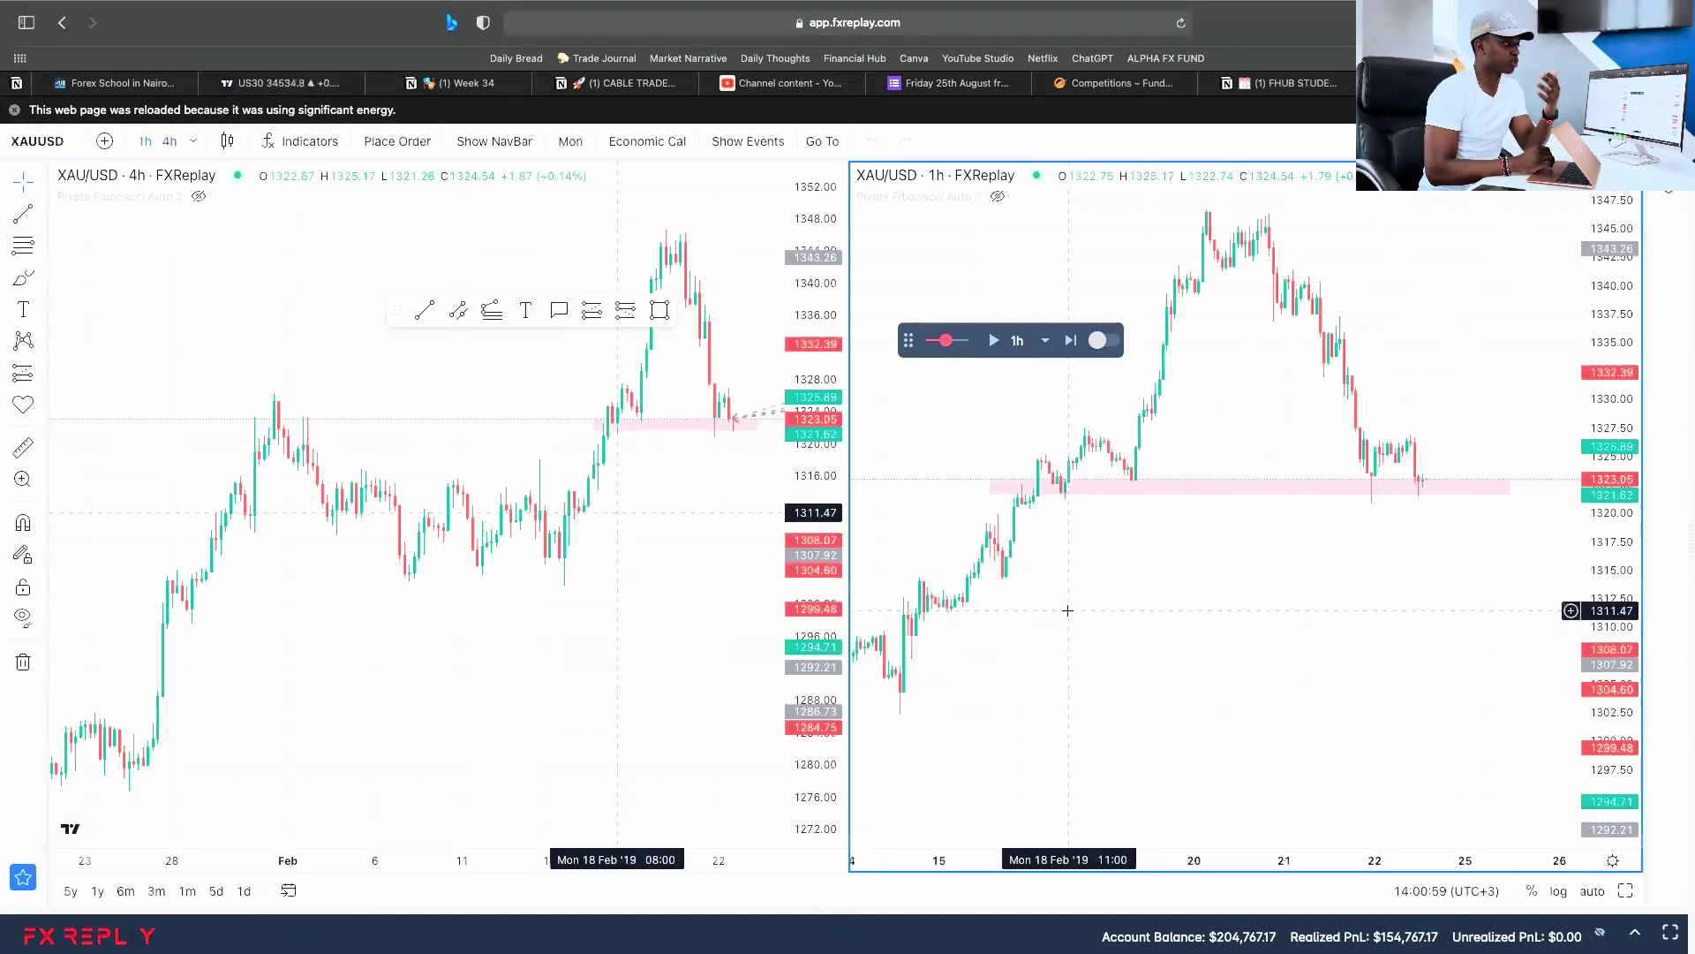
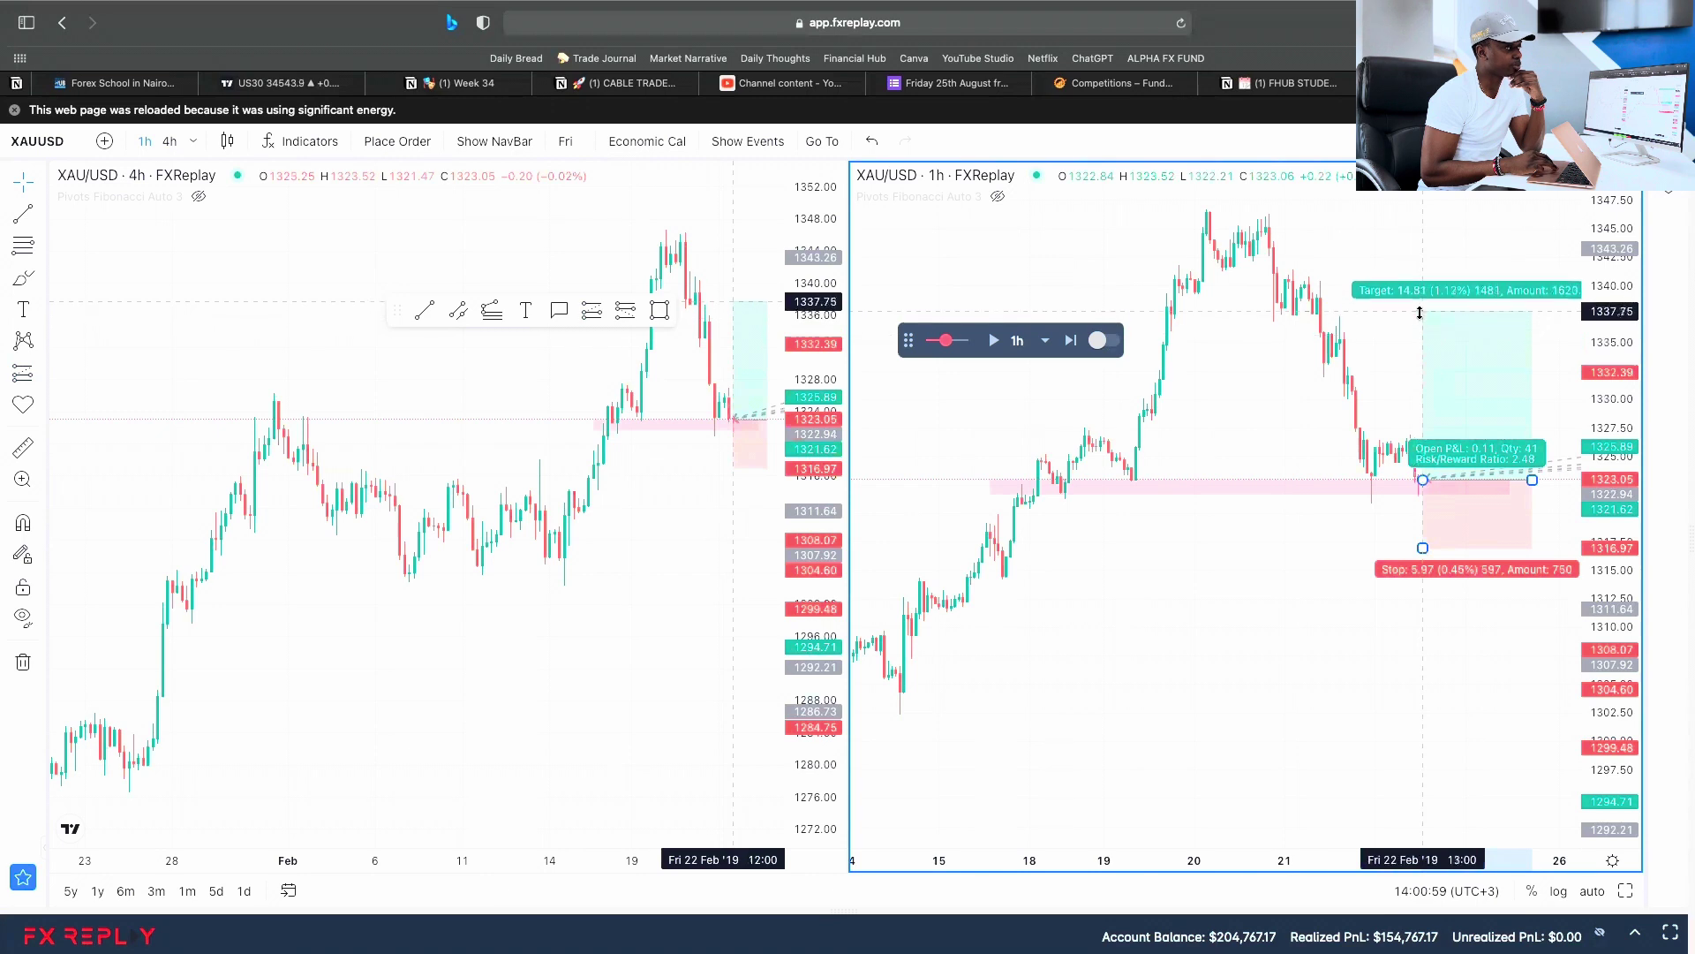
- Draw a thin rectangle zone at the long position's target, from about 1337.52 to 1337.05, spanning 20 Feb to 25 Feb '19
left_click(1177, 430)
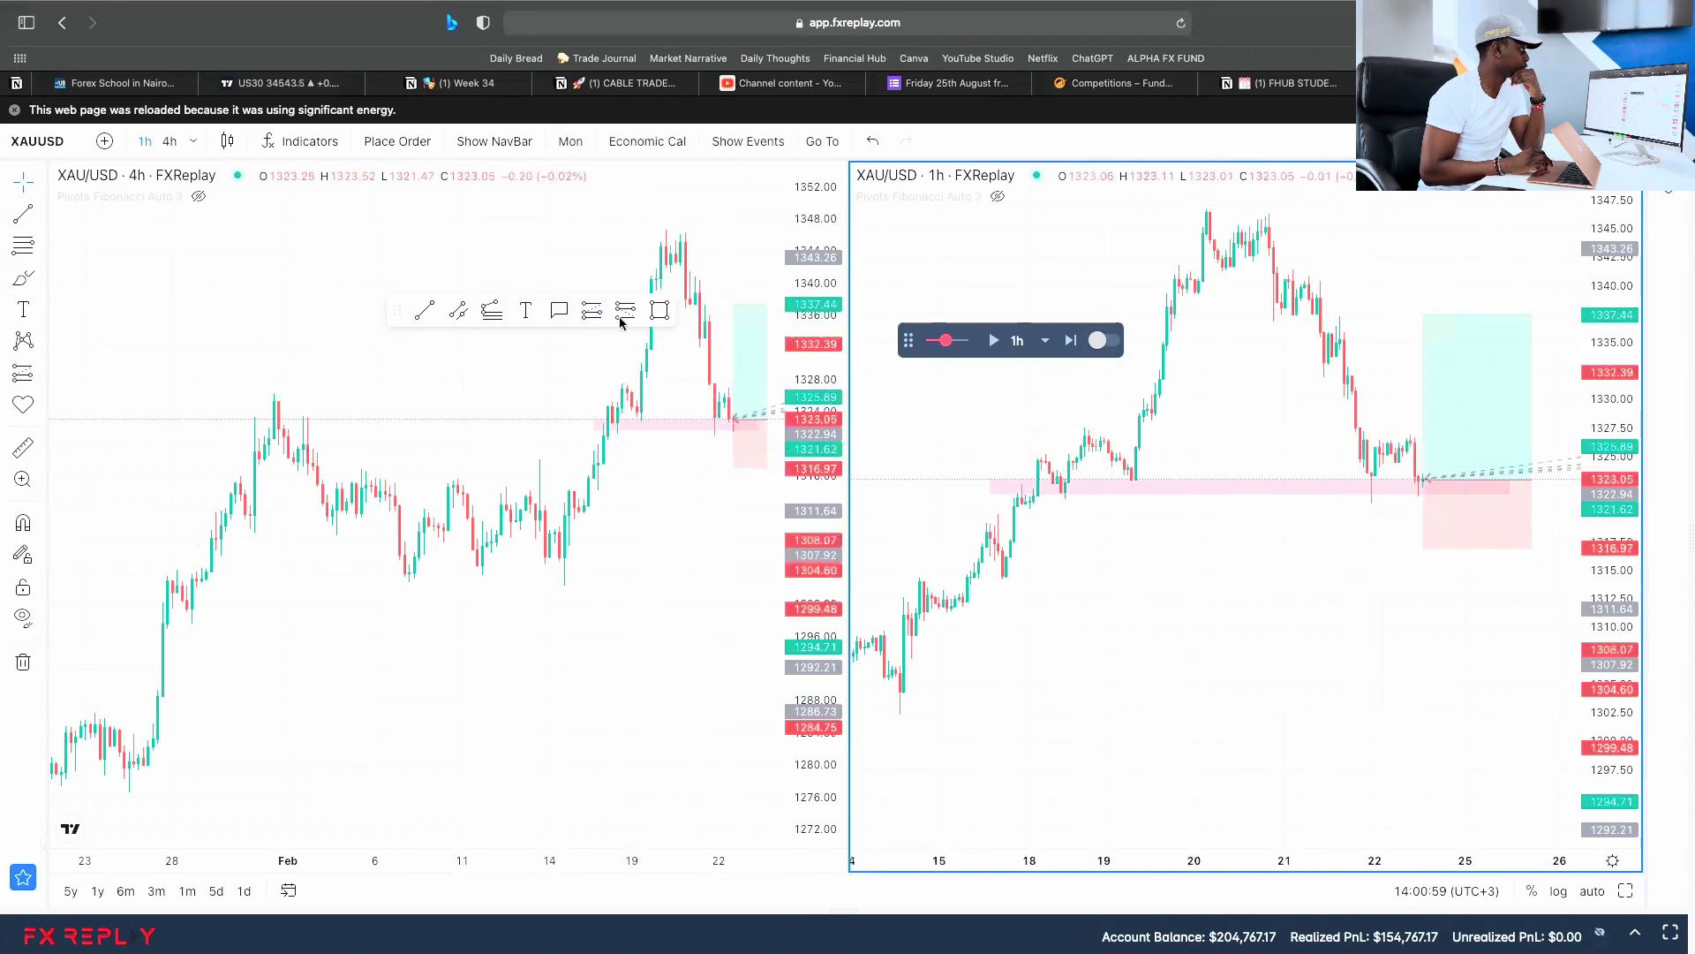
left_click(660, 310)
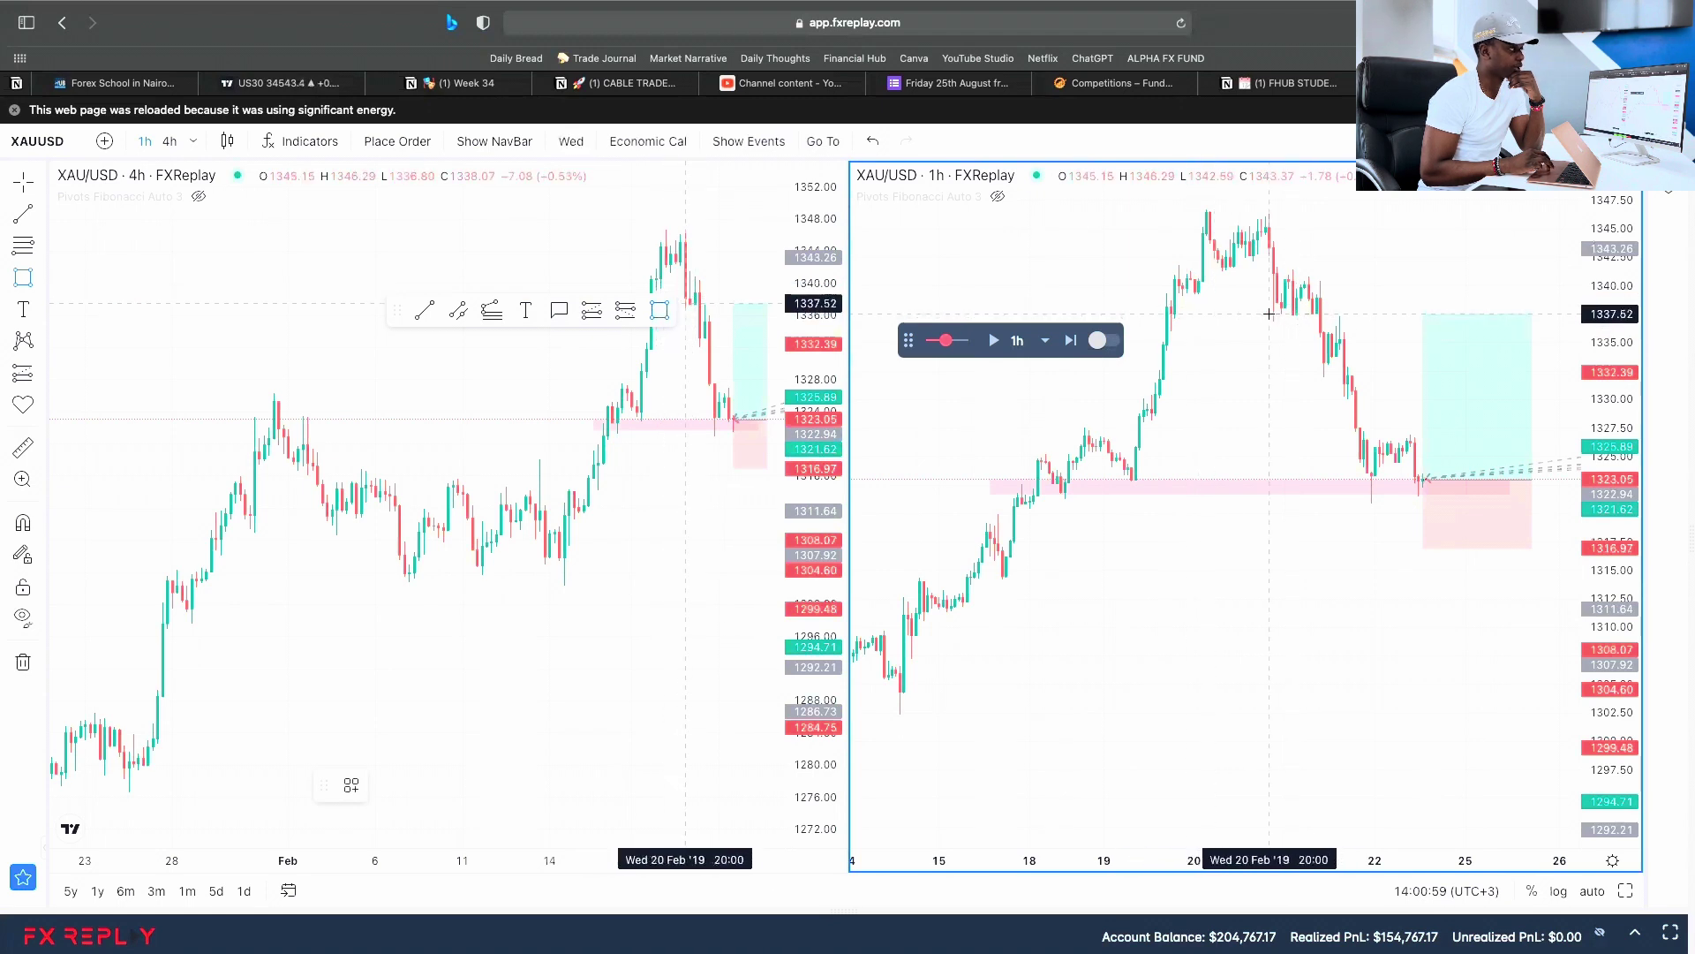
left_click(1269, 313)
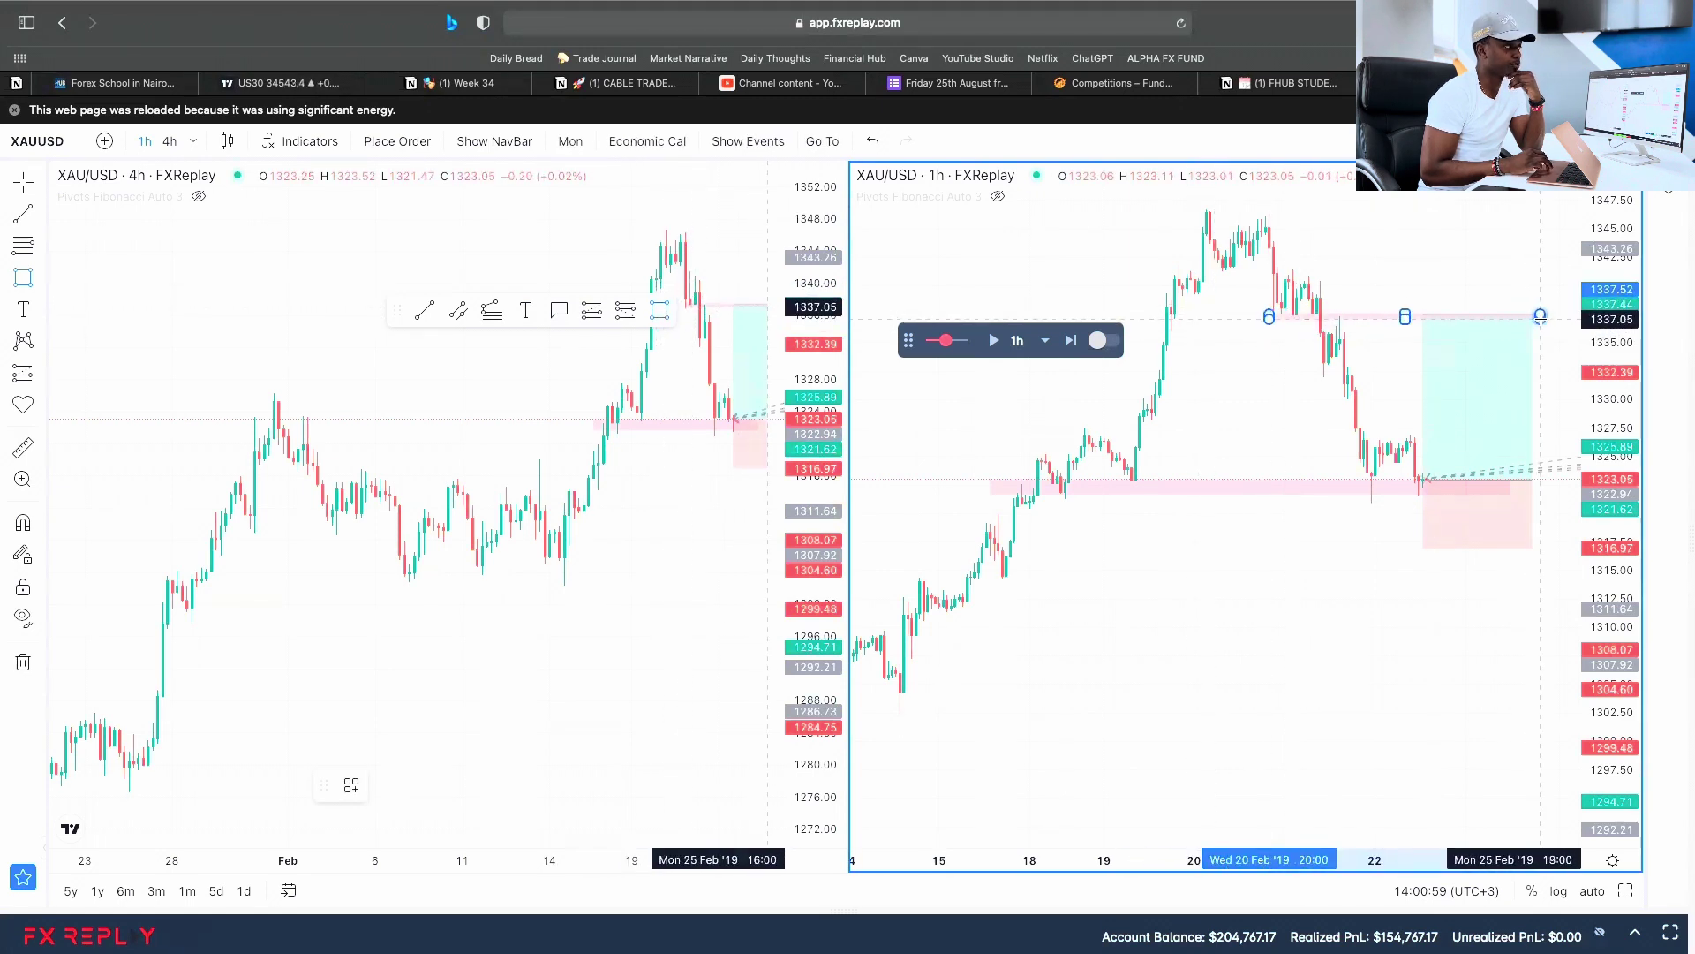
left_click(1541, 316)
- Examine the long position's entry, target, stop and risk/reward ratio against the lower rectangle zone
left_click(1411, 494)
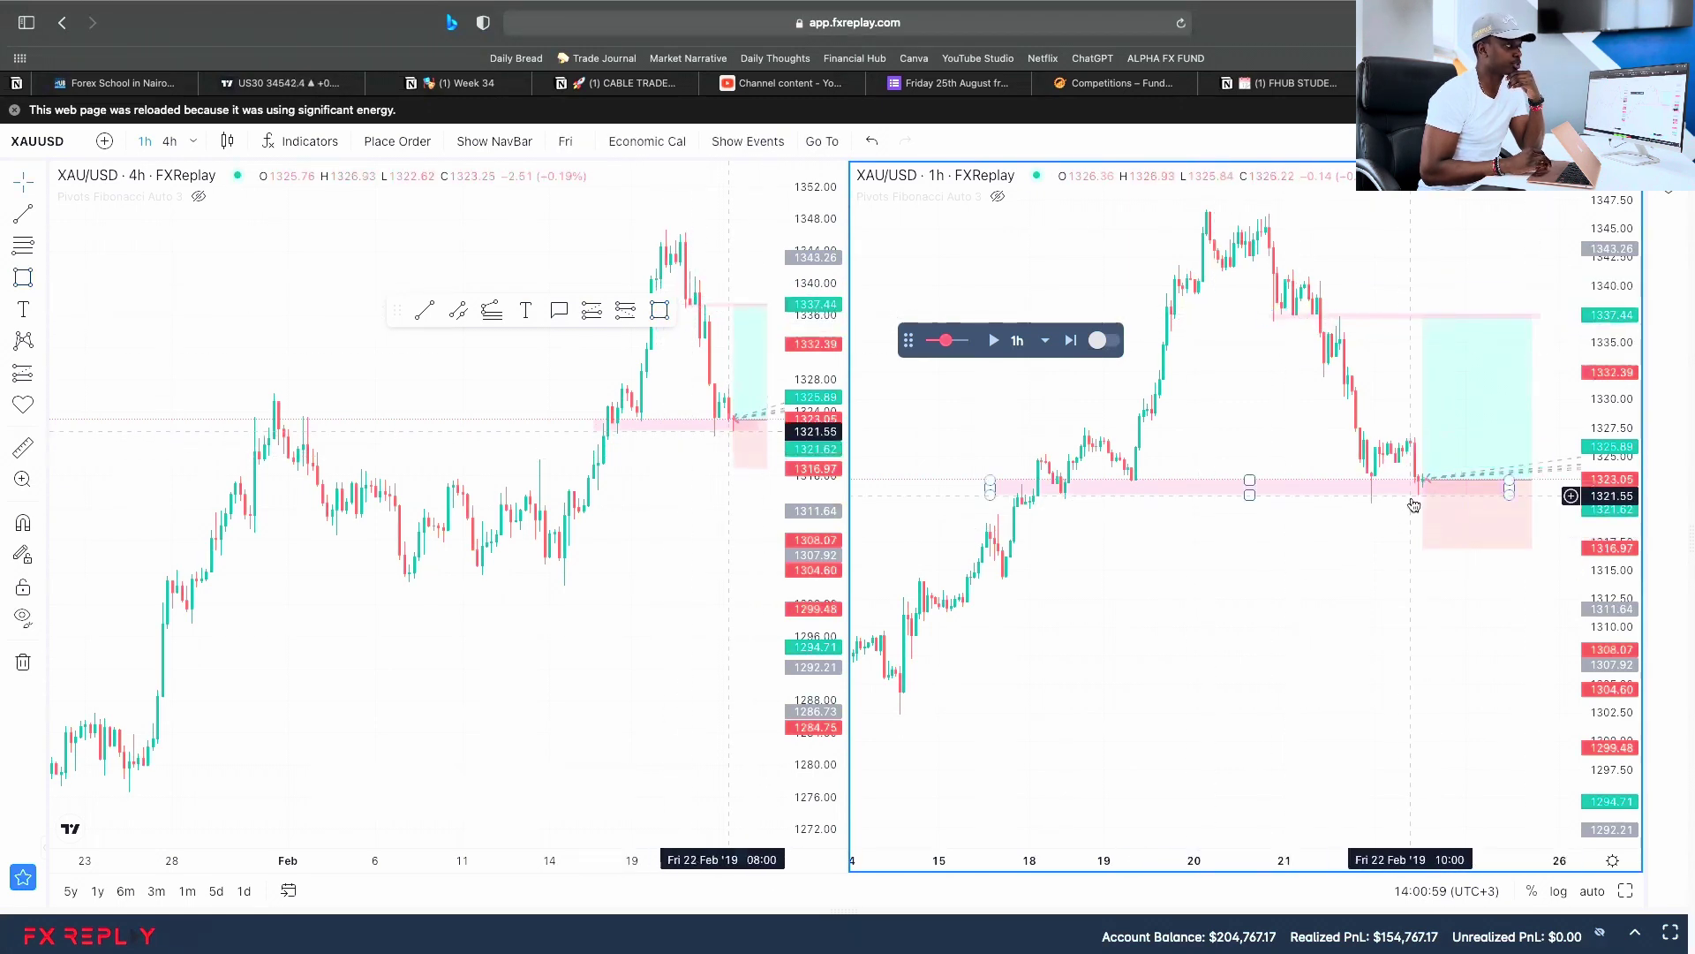
left_click(1423, 483)
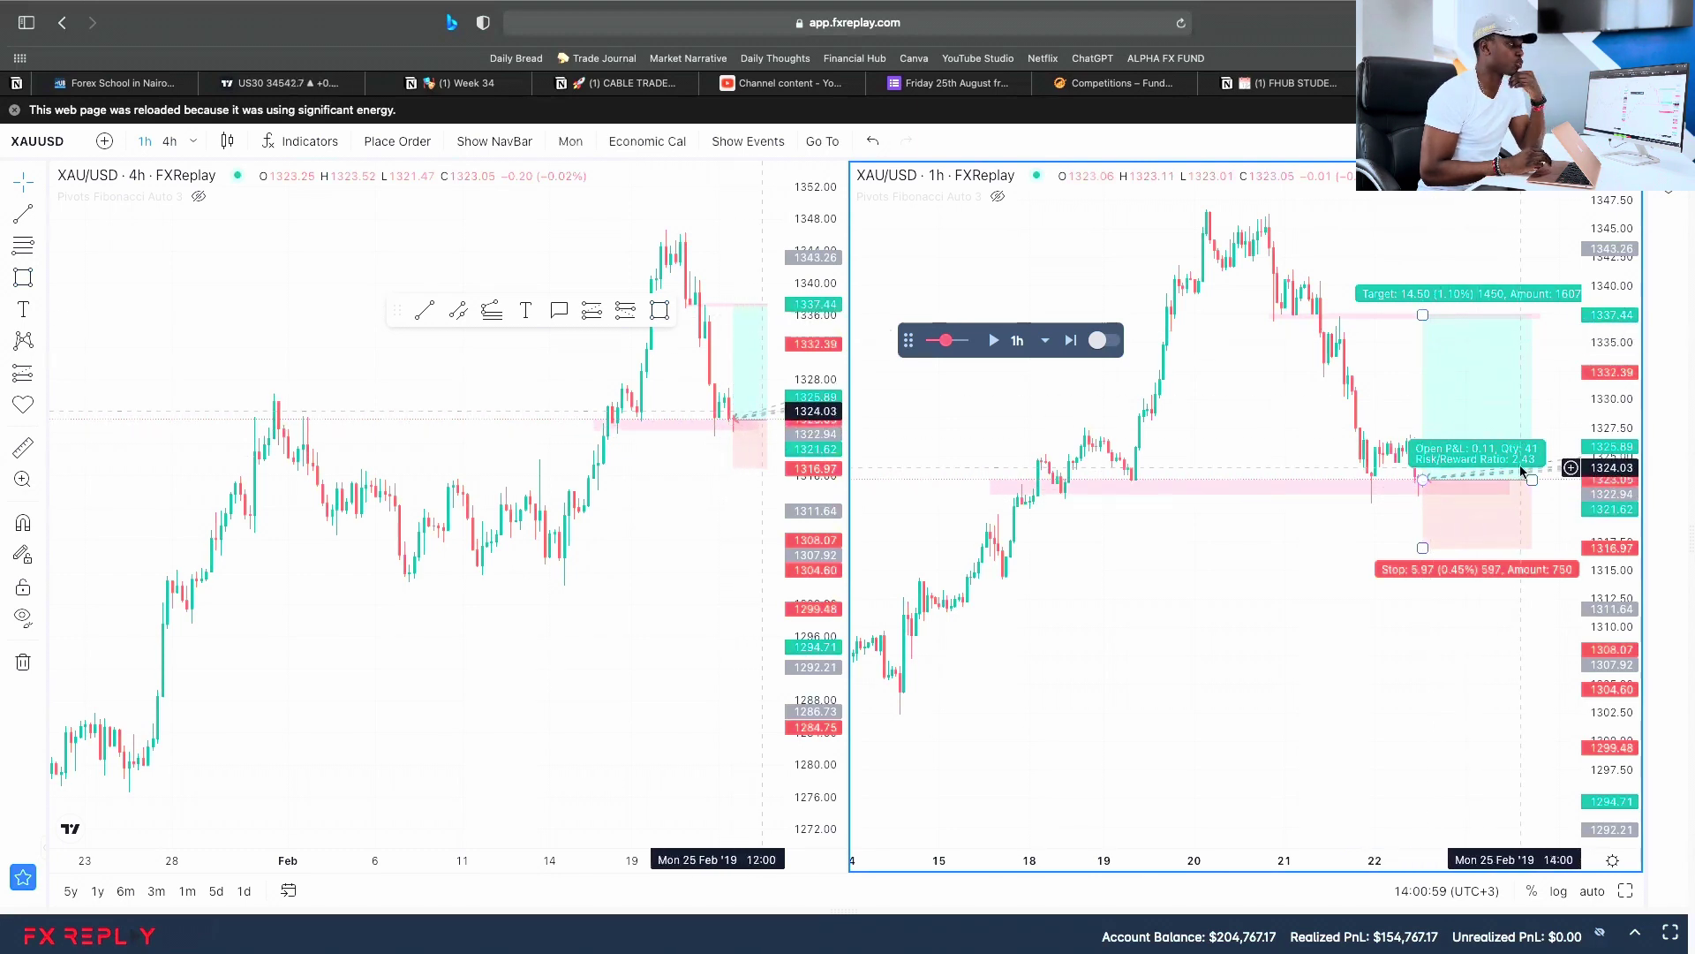
left_click(1331, 616)
scroll(1336, 617, "right", 3)
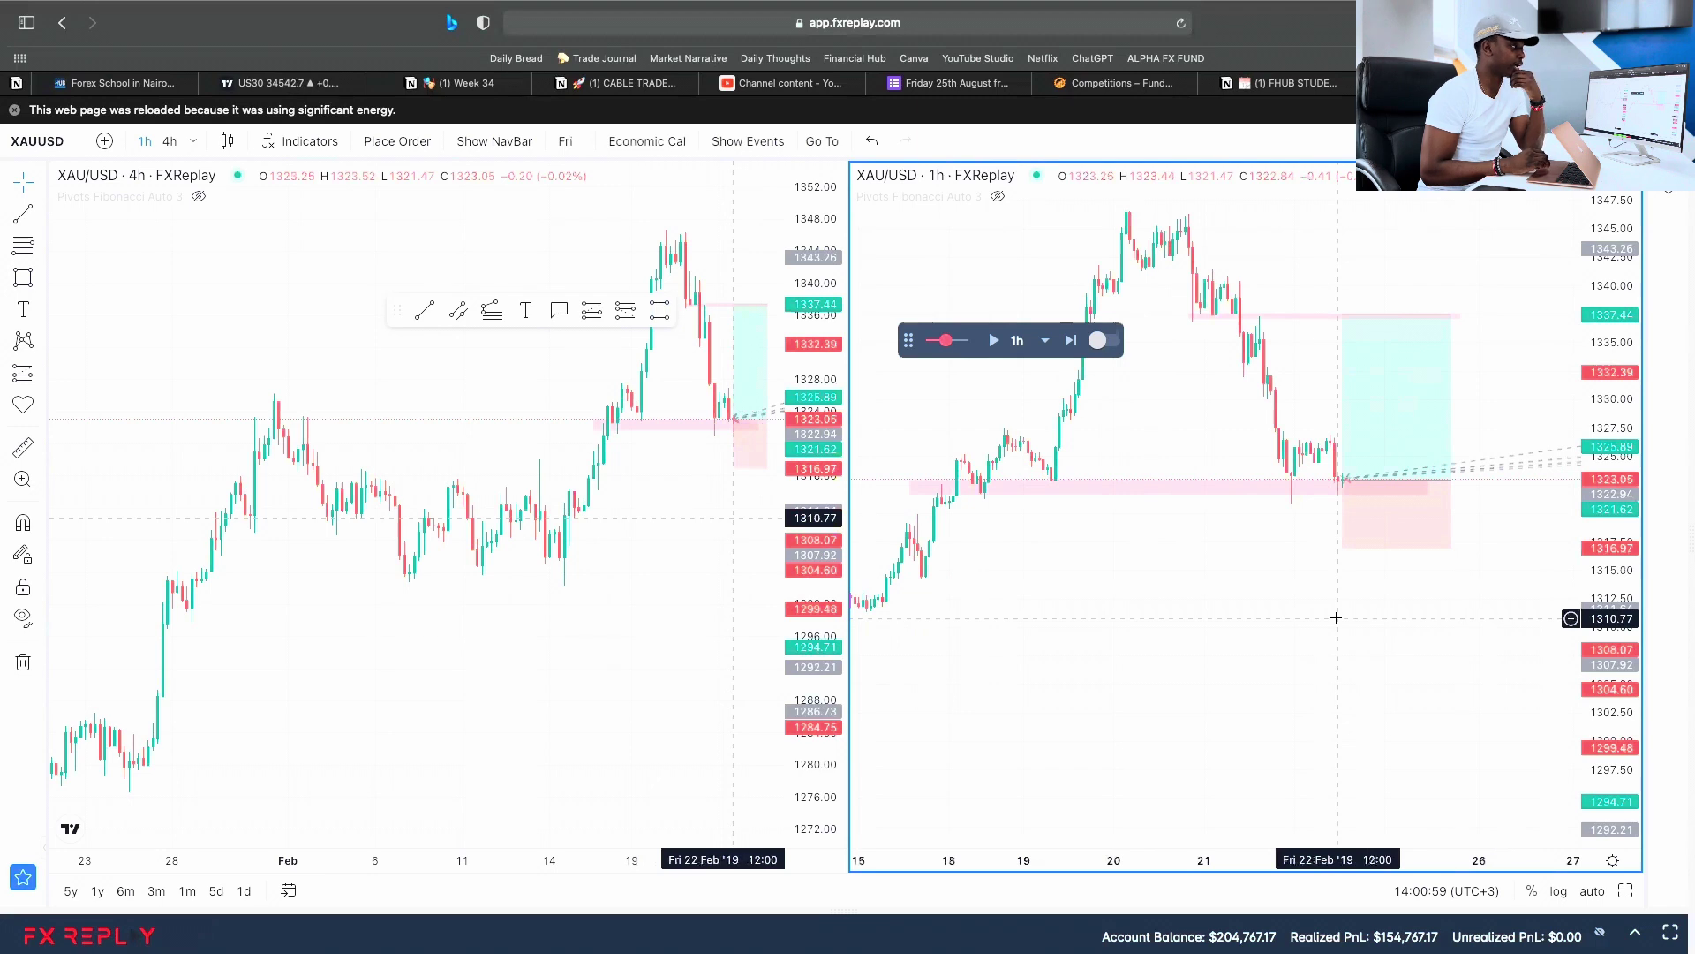
left_click(1355, 485)
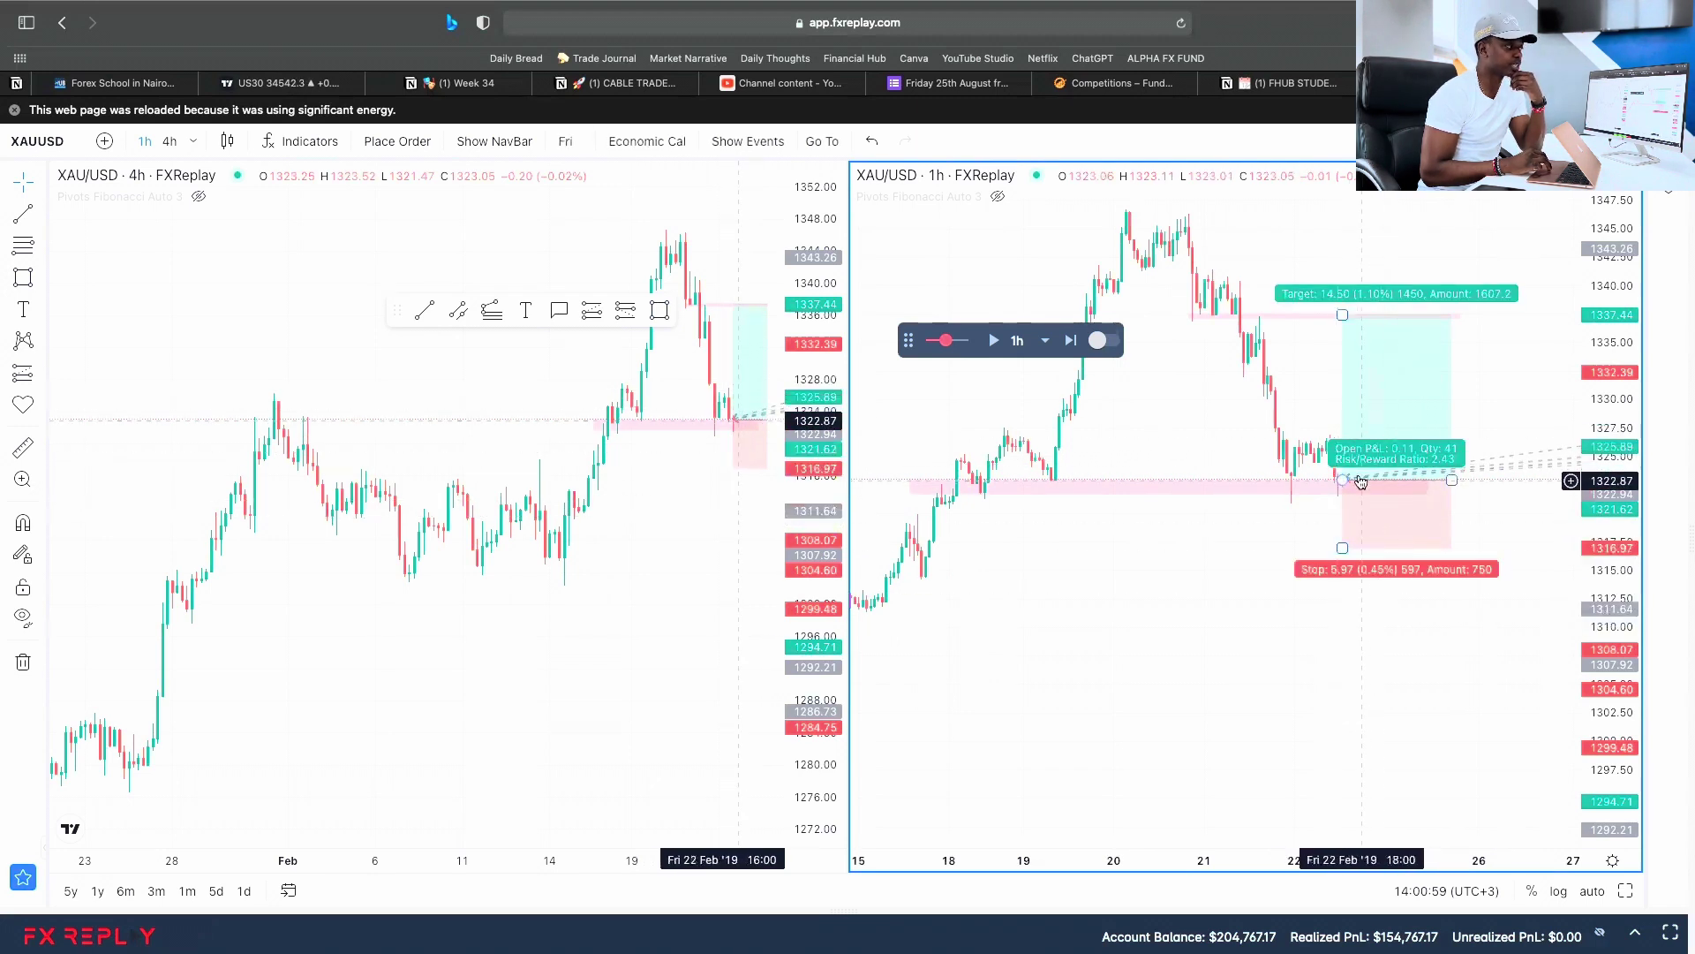
left_click(1386, 606)
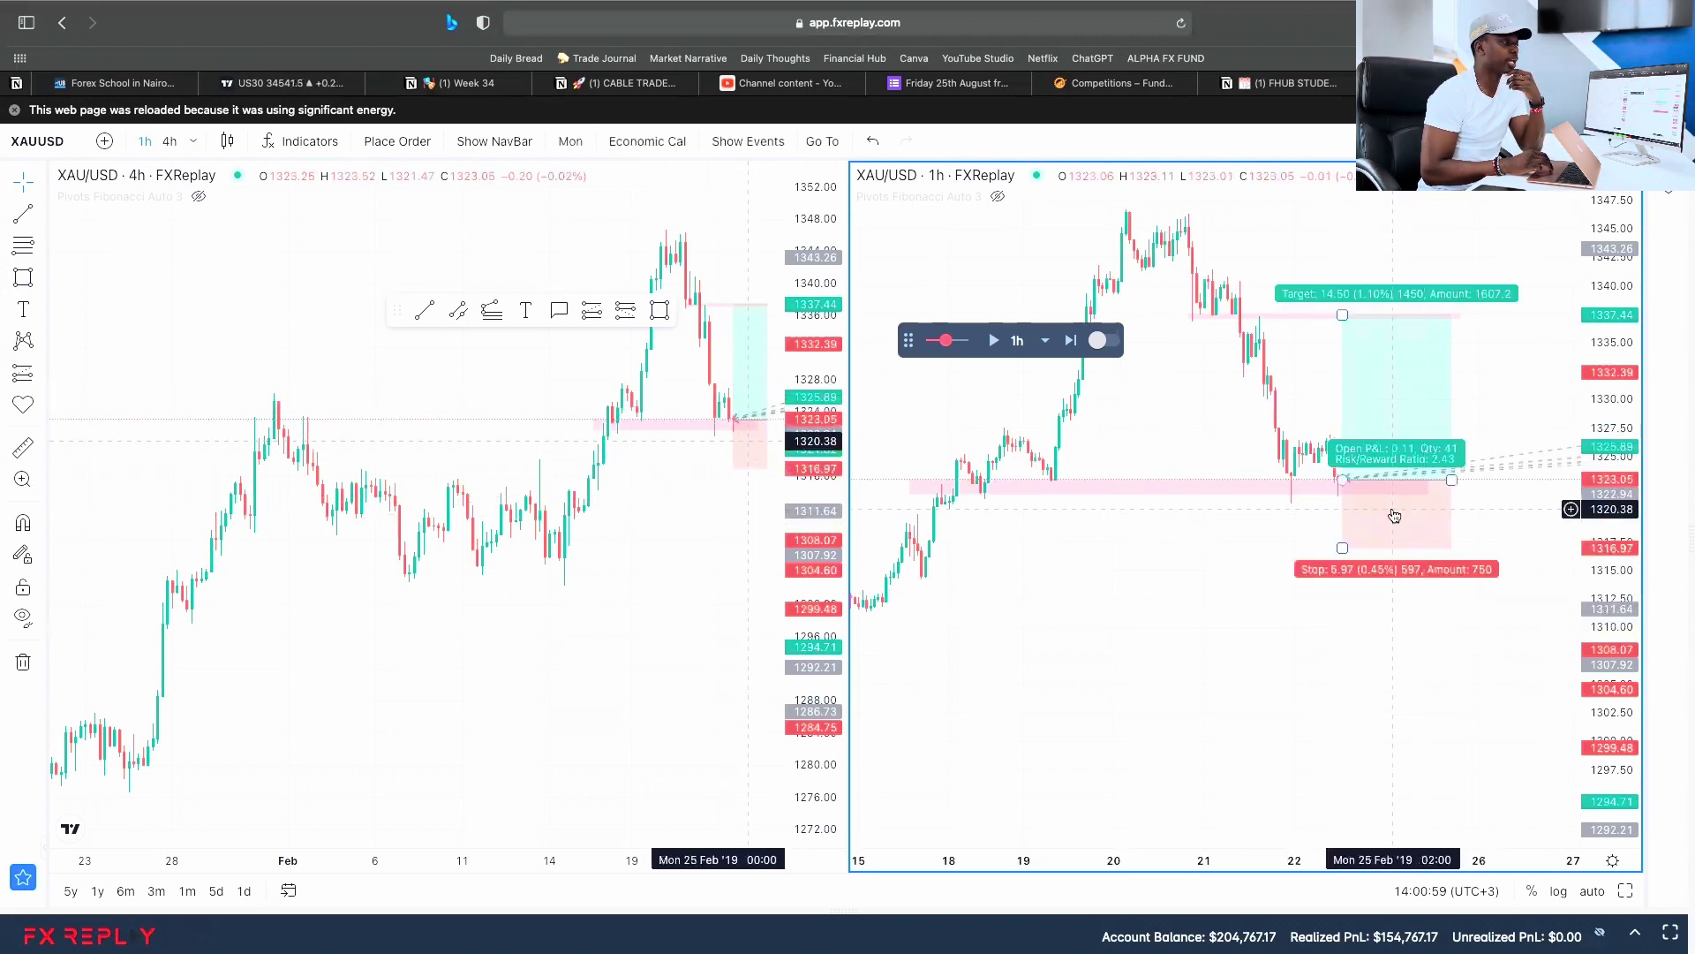
left_click(401, 145)
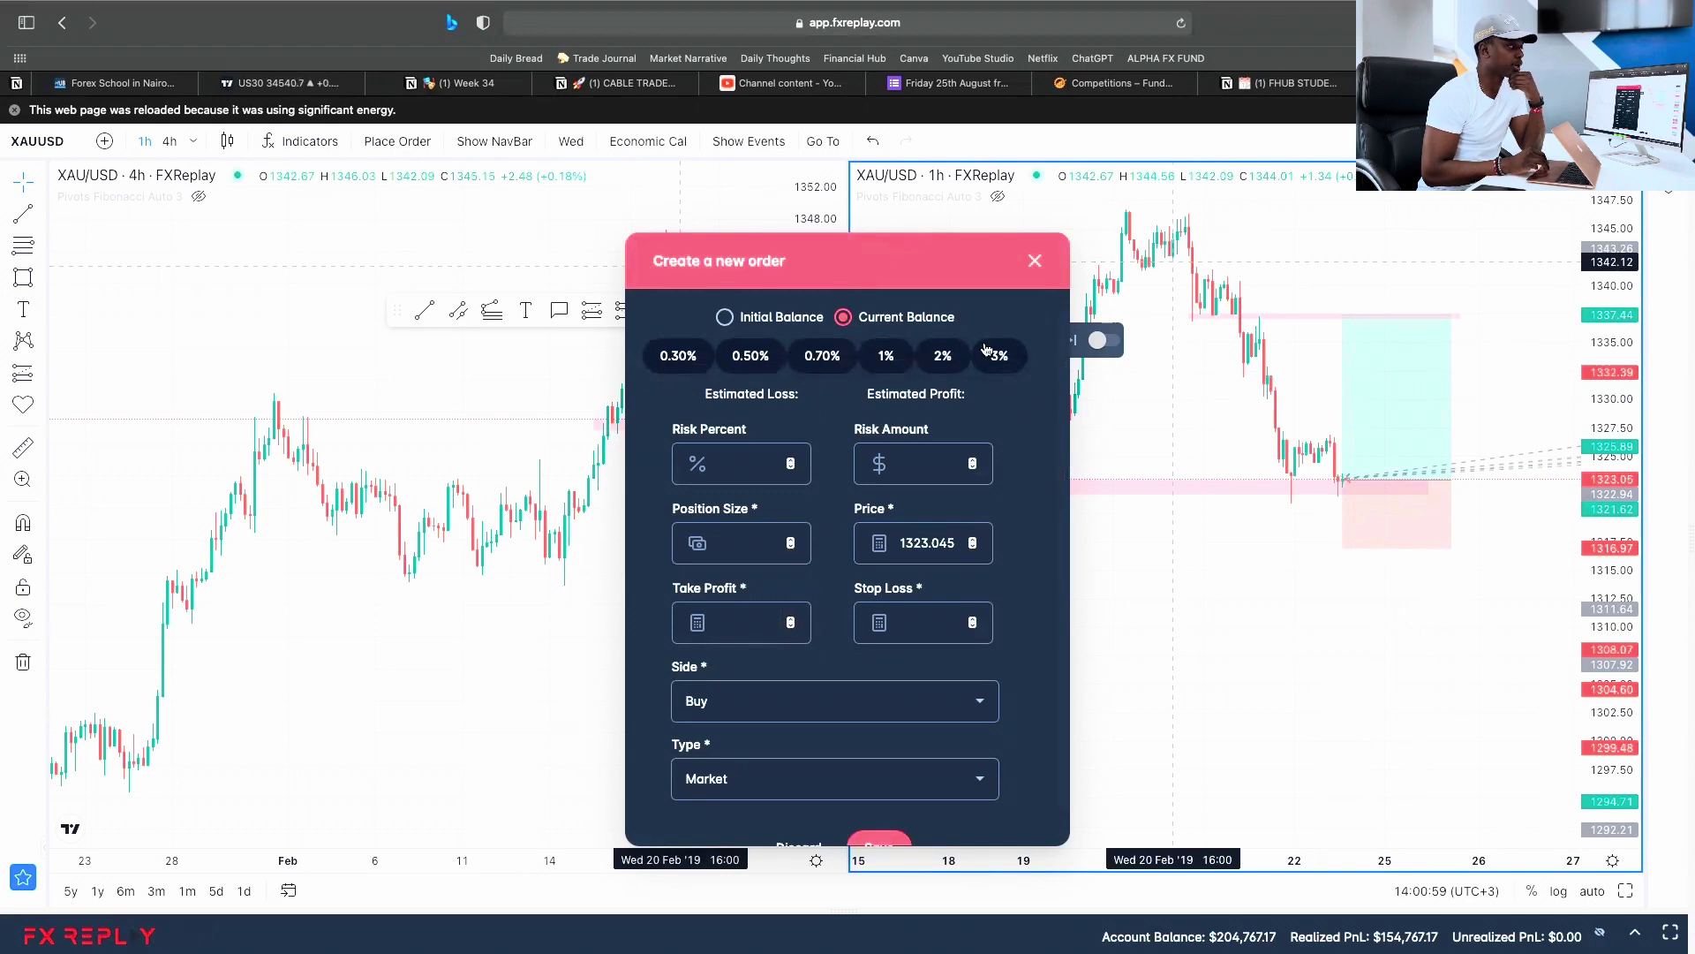
left_click(891, 358)
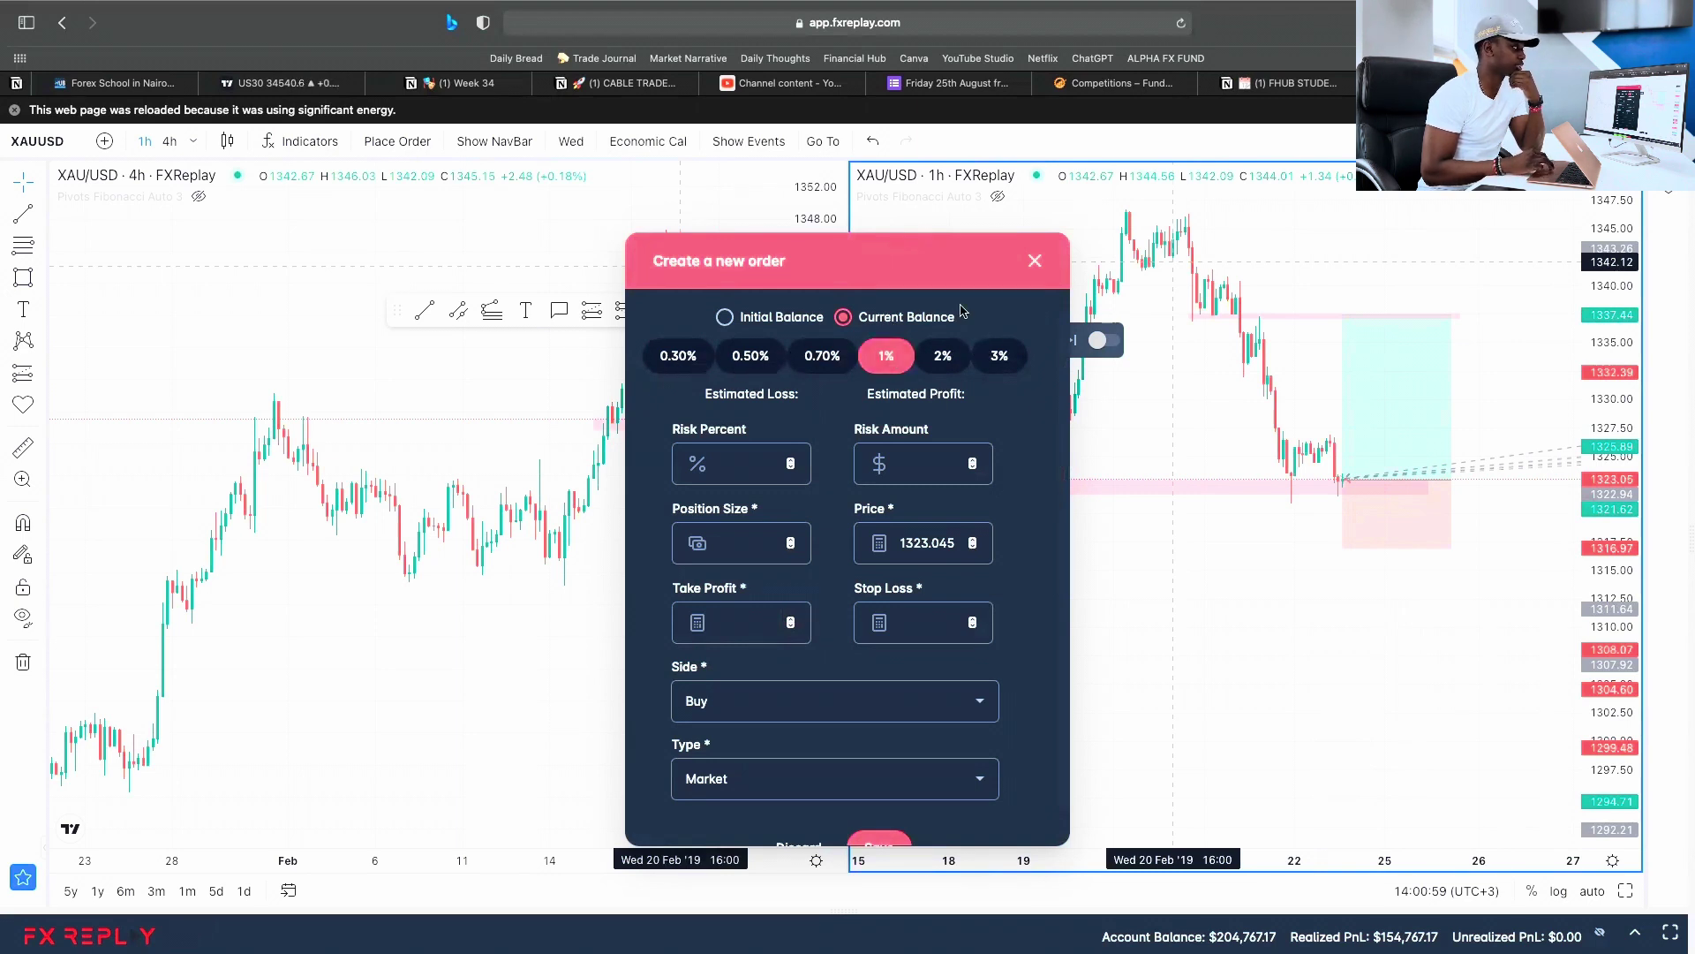
- Place a market buy order from the long position, risking 1% of the current balance, with take profit 1337.44 and stop loss 1316.97
left_click(1343, 481)
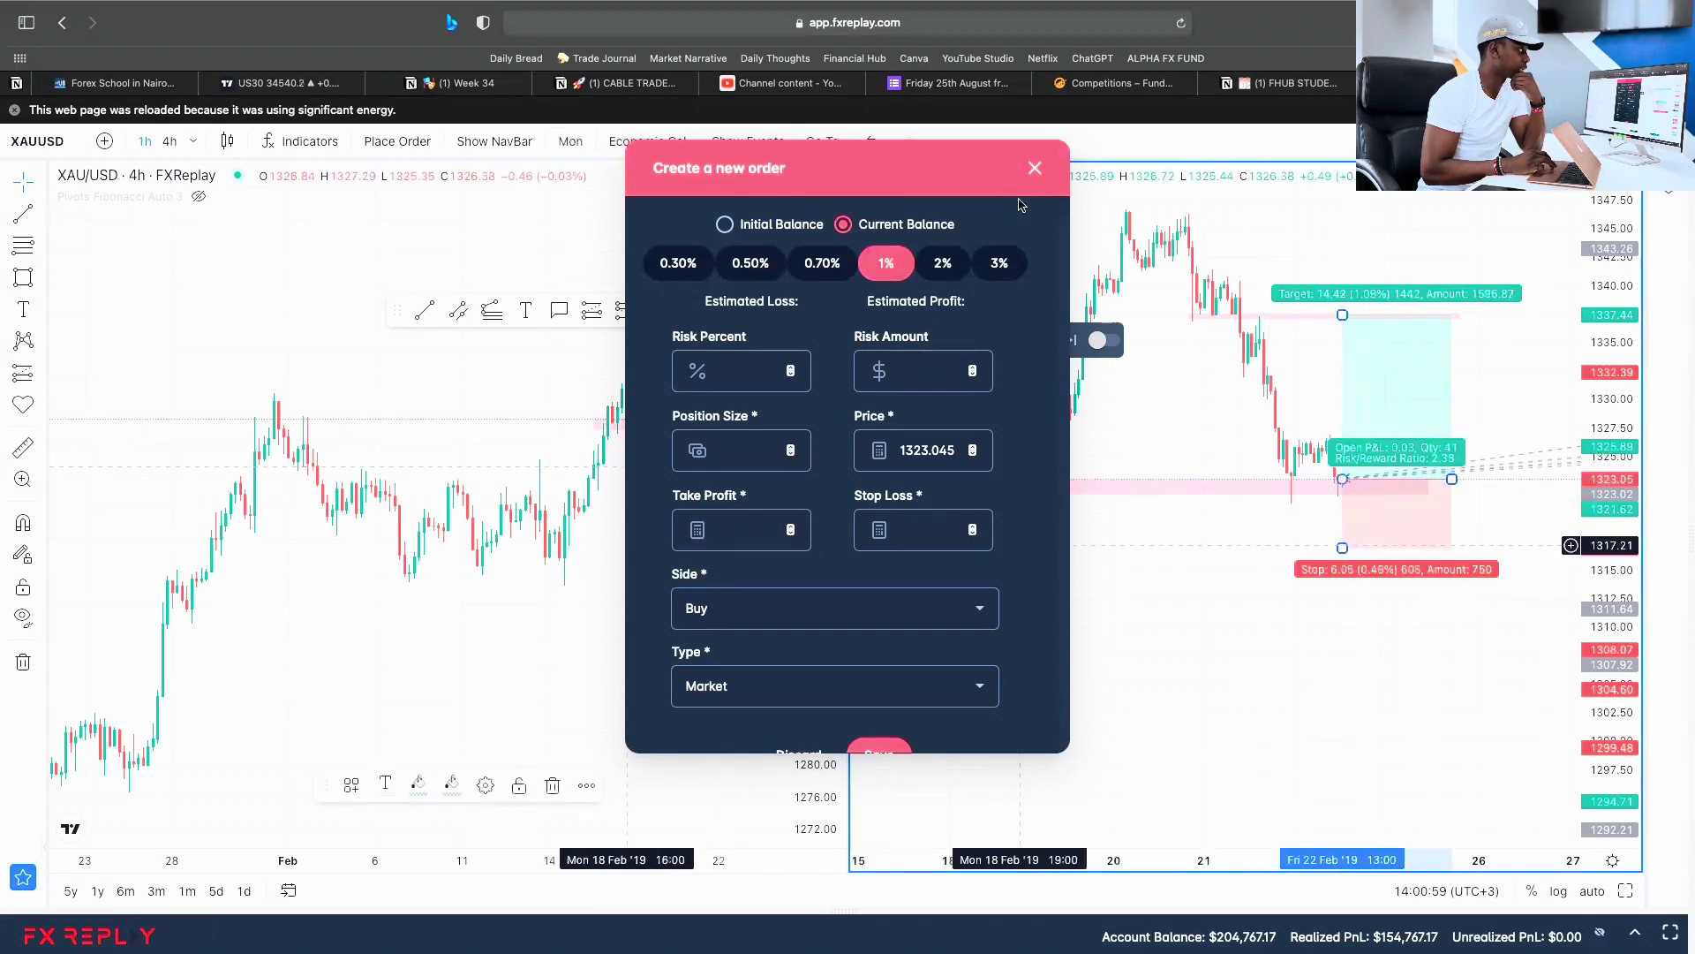
left_click(1036, 169)
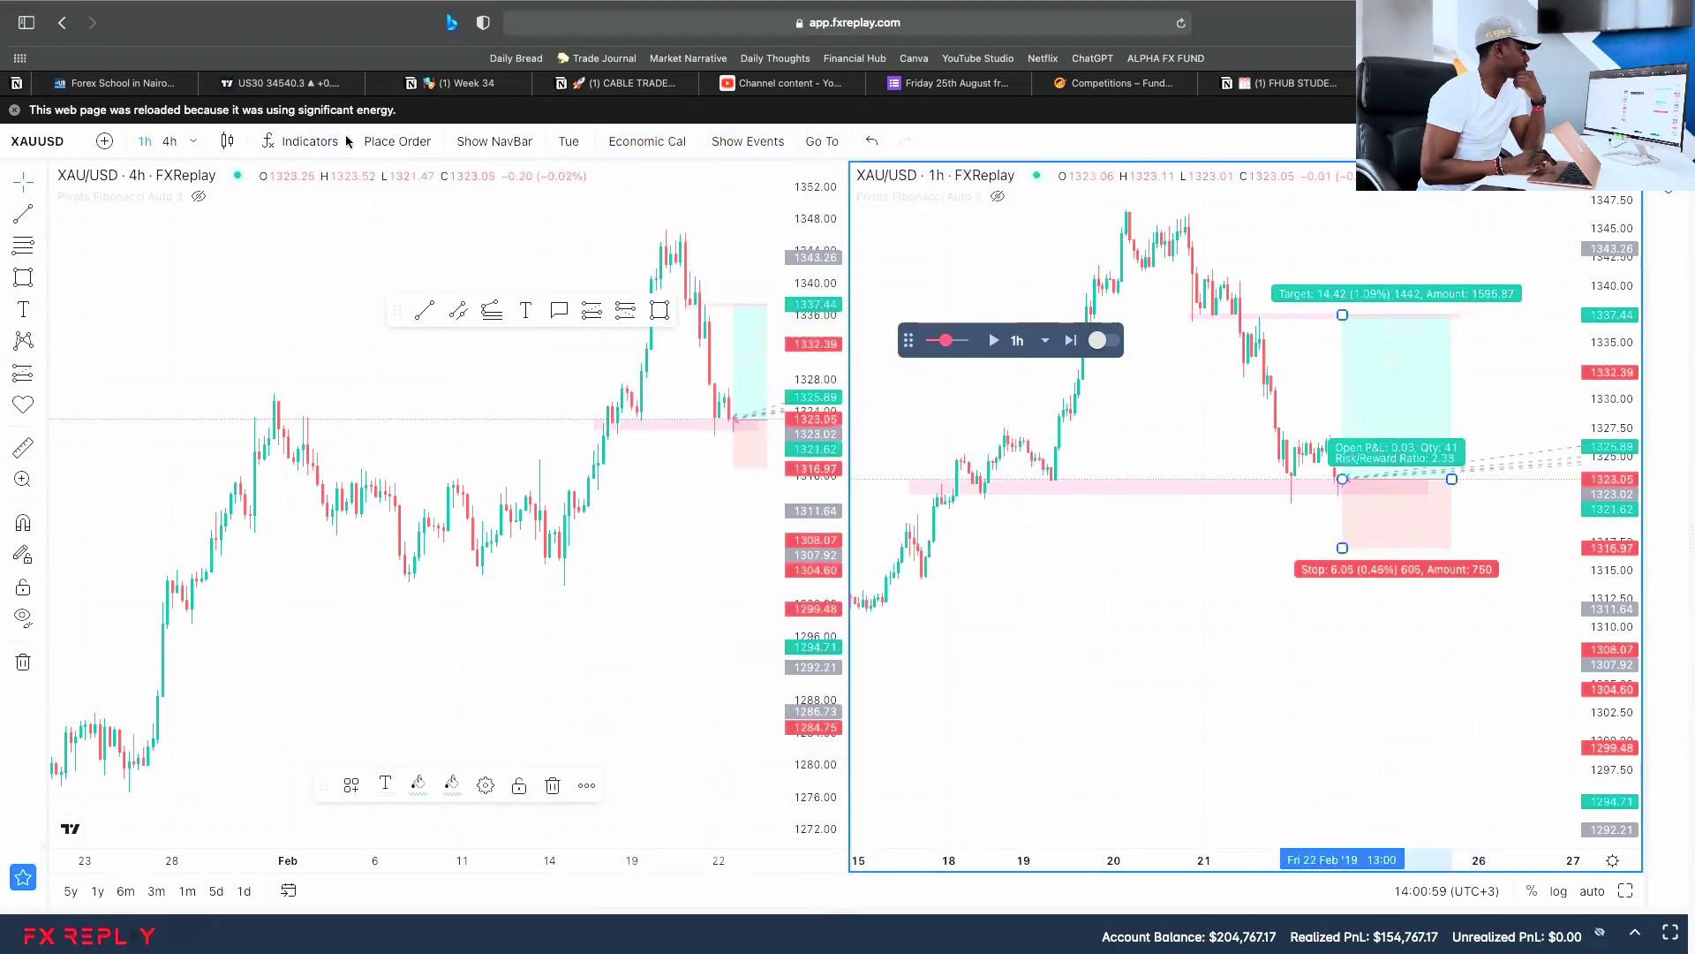
left_click(394, 143)
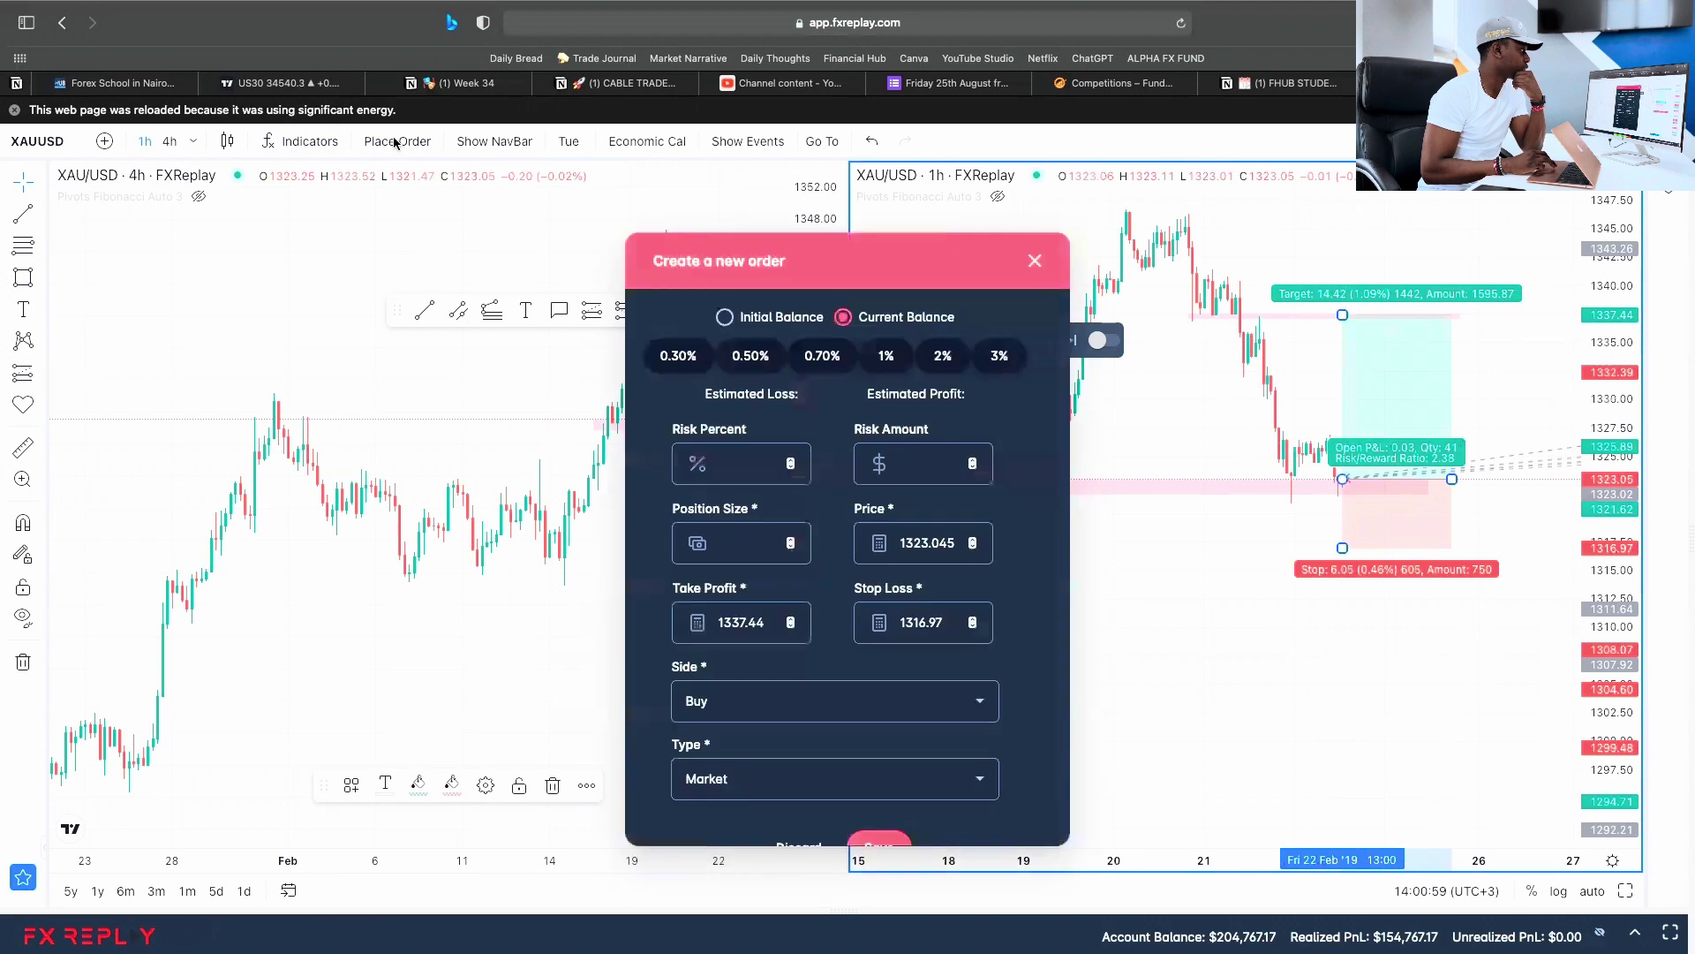
left_click(888, 353)
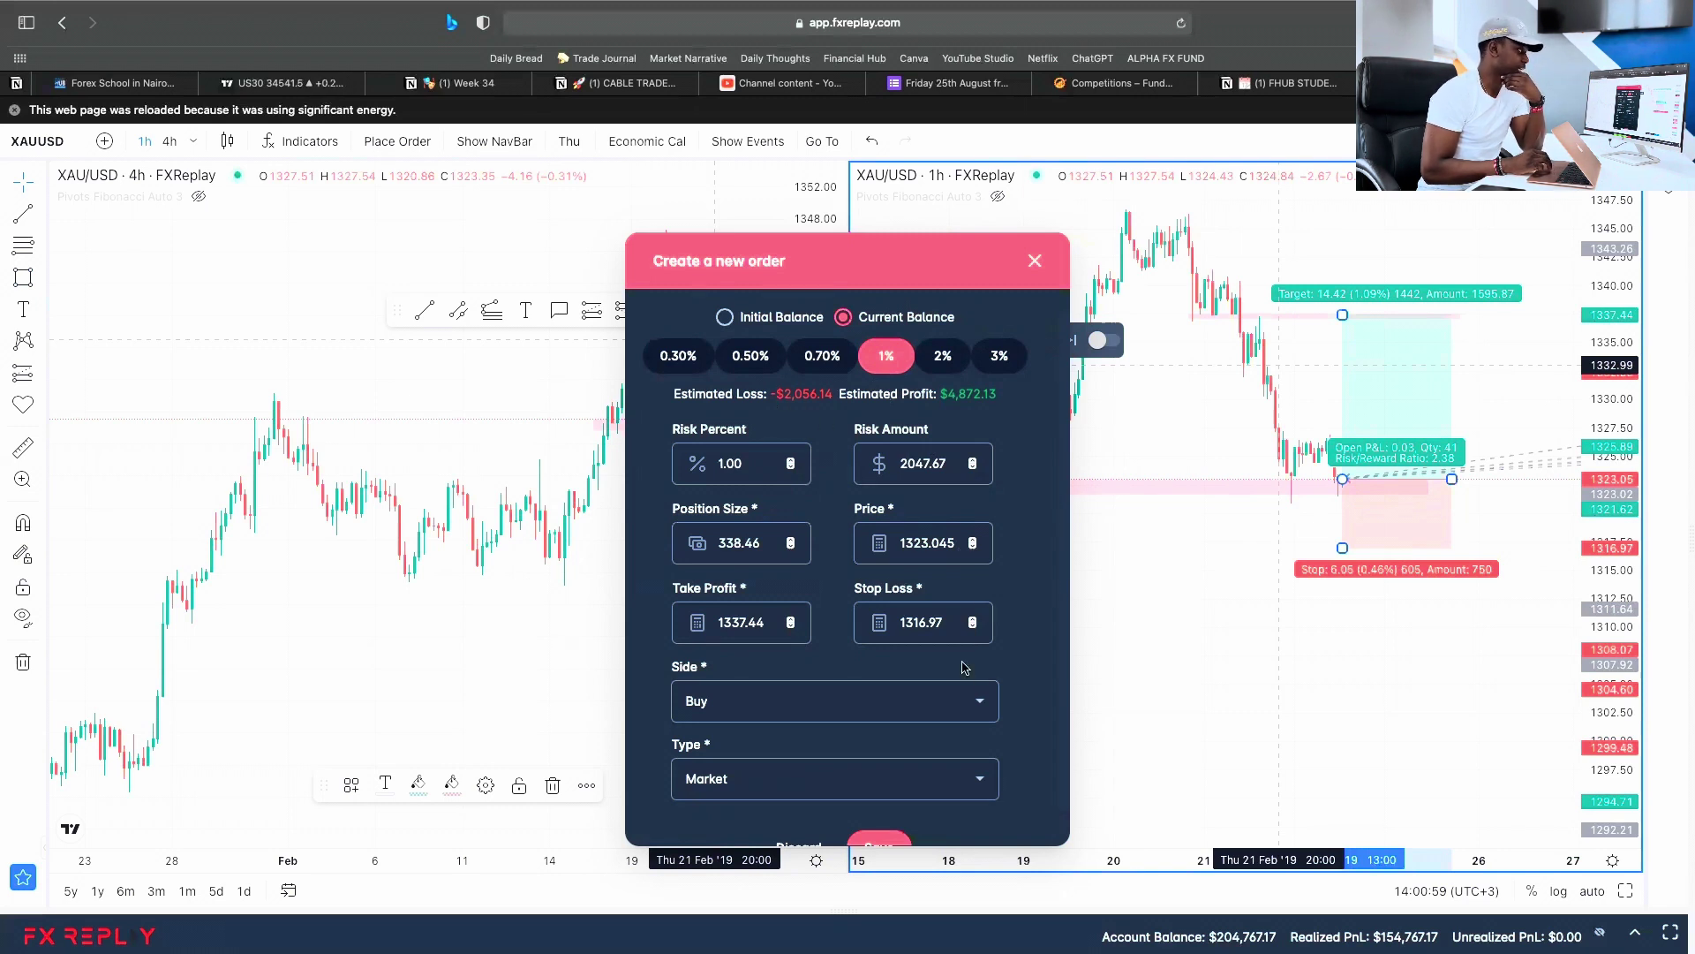
scroll(964, 669, "down", 1)
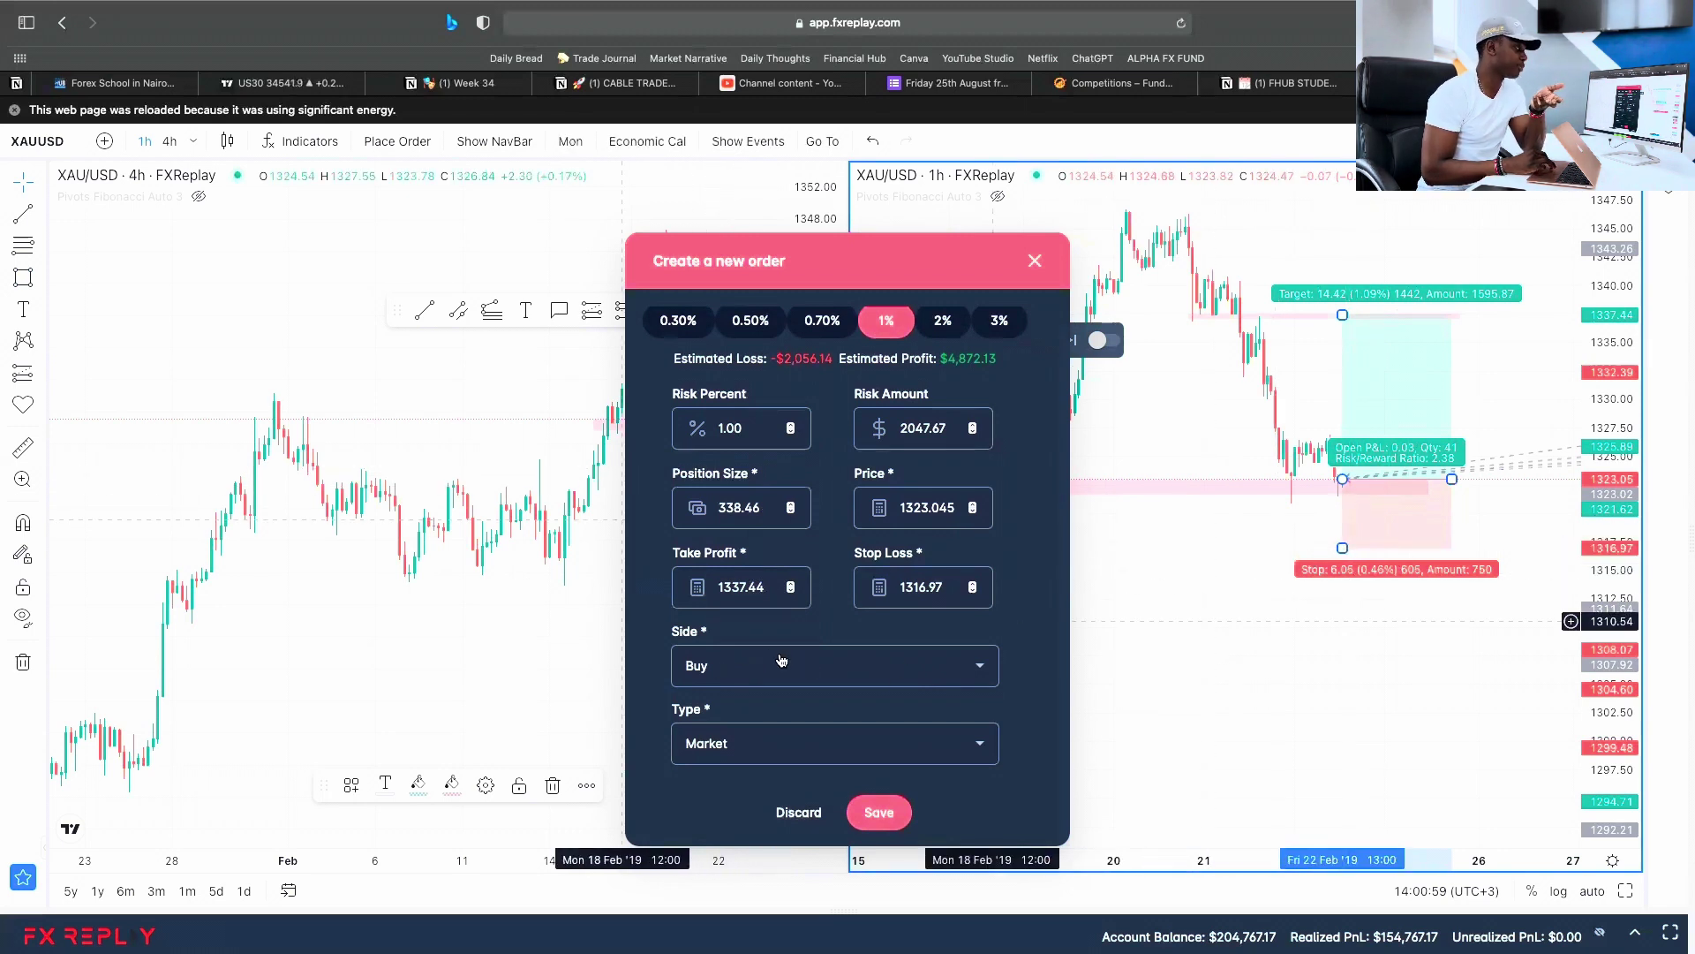
left_click(982, 747)
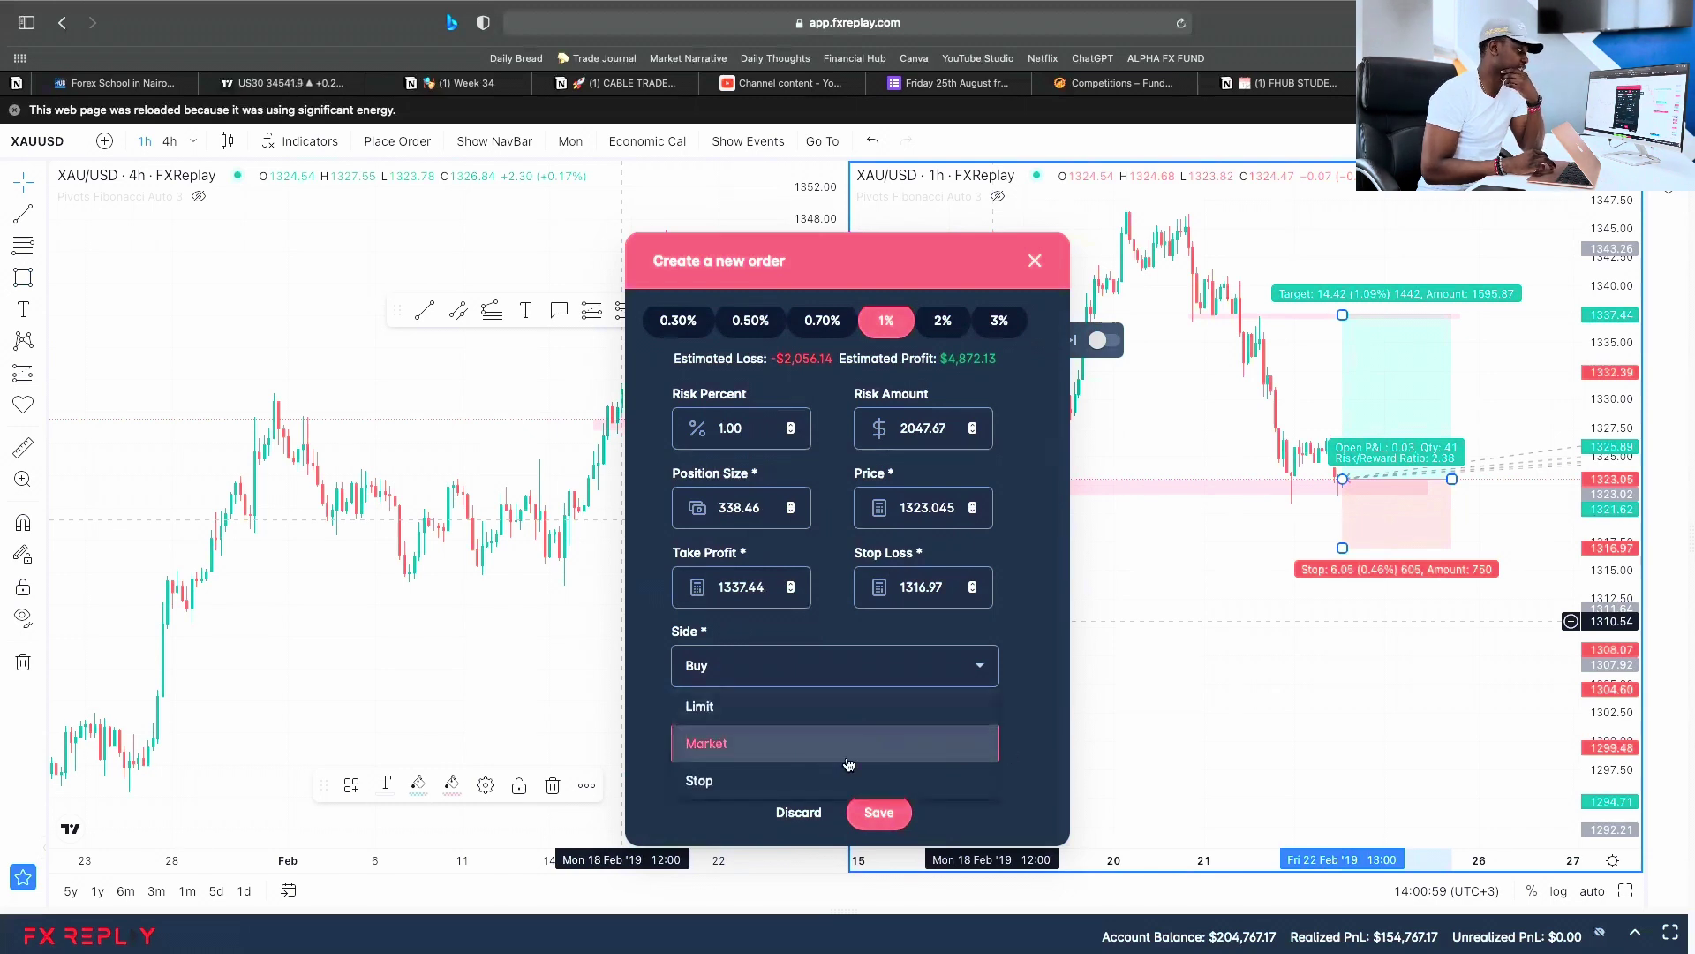
left_click(740, 748)
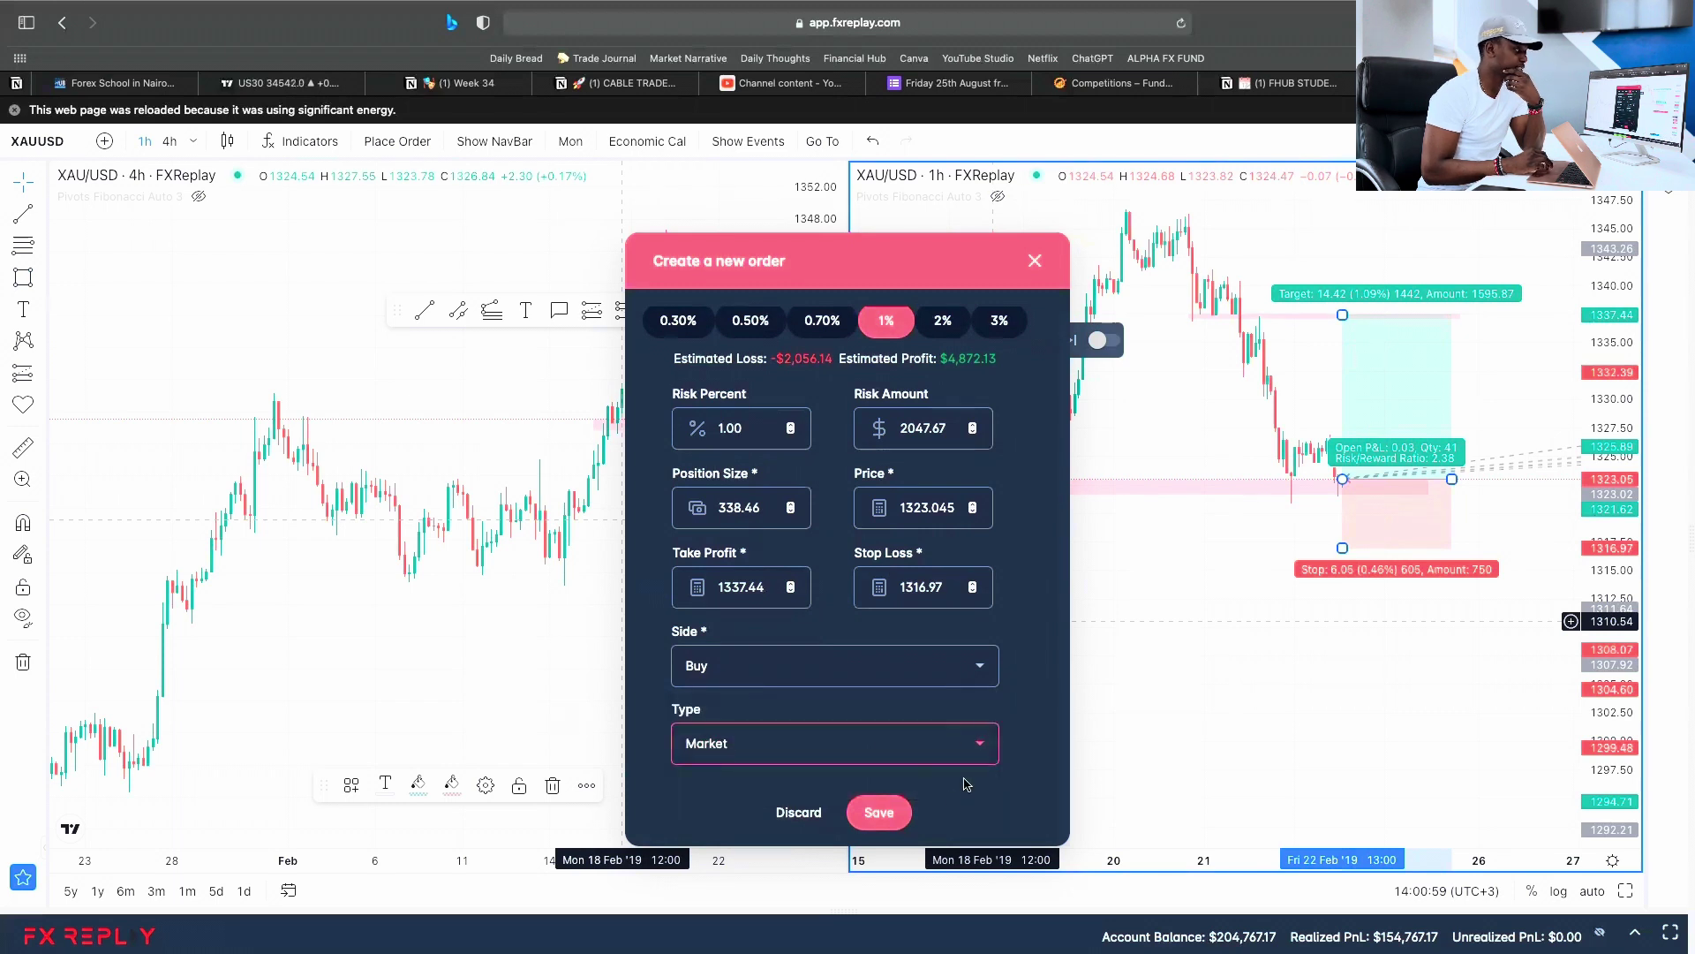
left_click(885, 814)
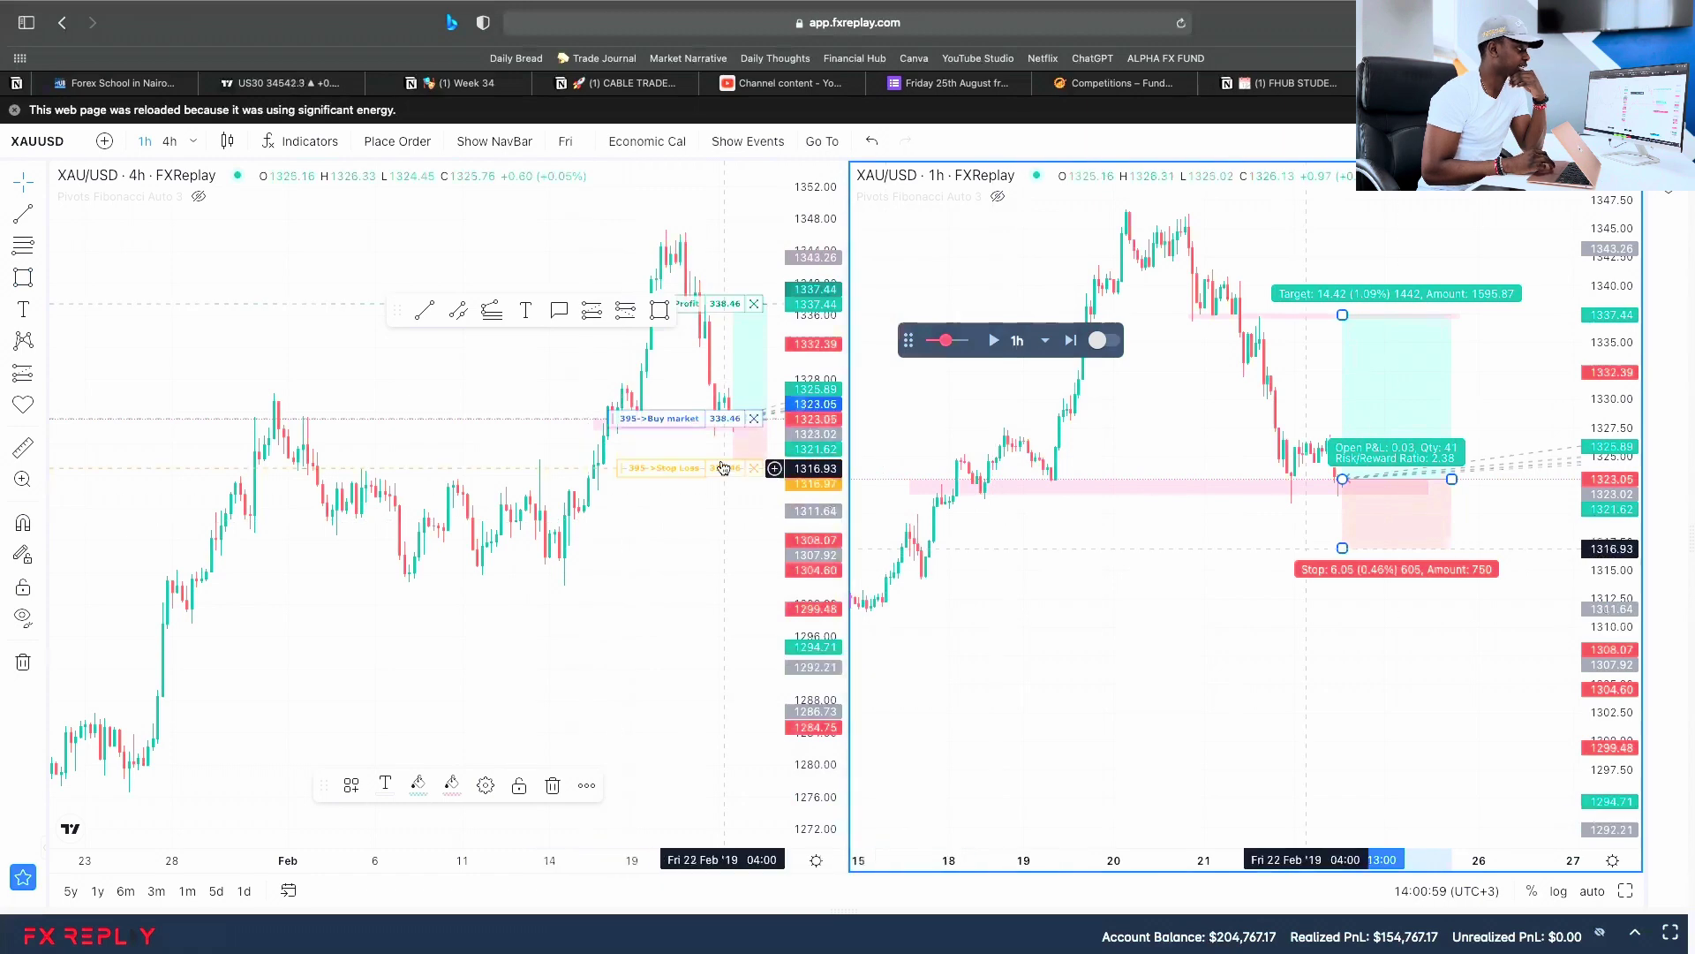
- Move the floating drawing toolbar off the take-profit label and run the 1h replay forward to about 28 Feb '19, pausing along the way
scroll(705, 429, "right", 5)
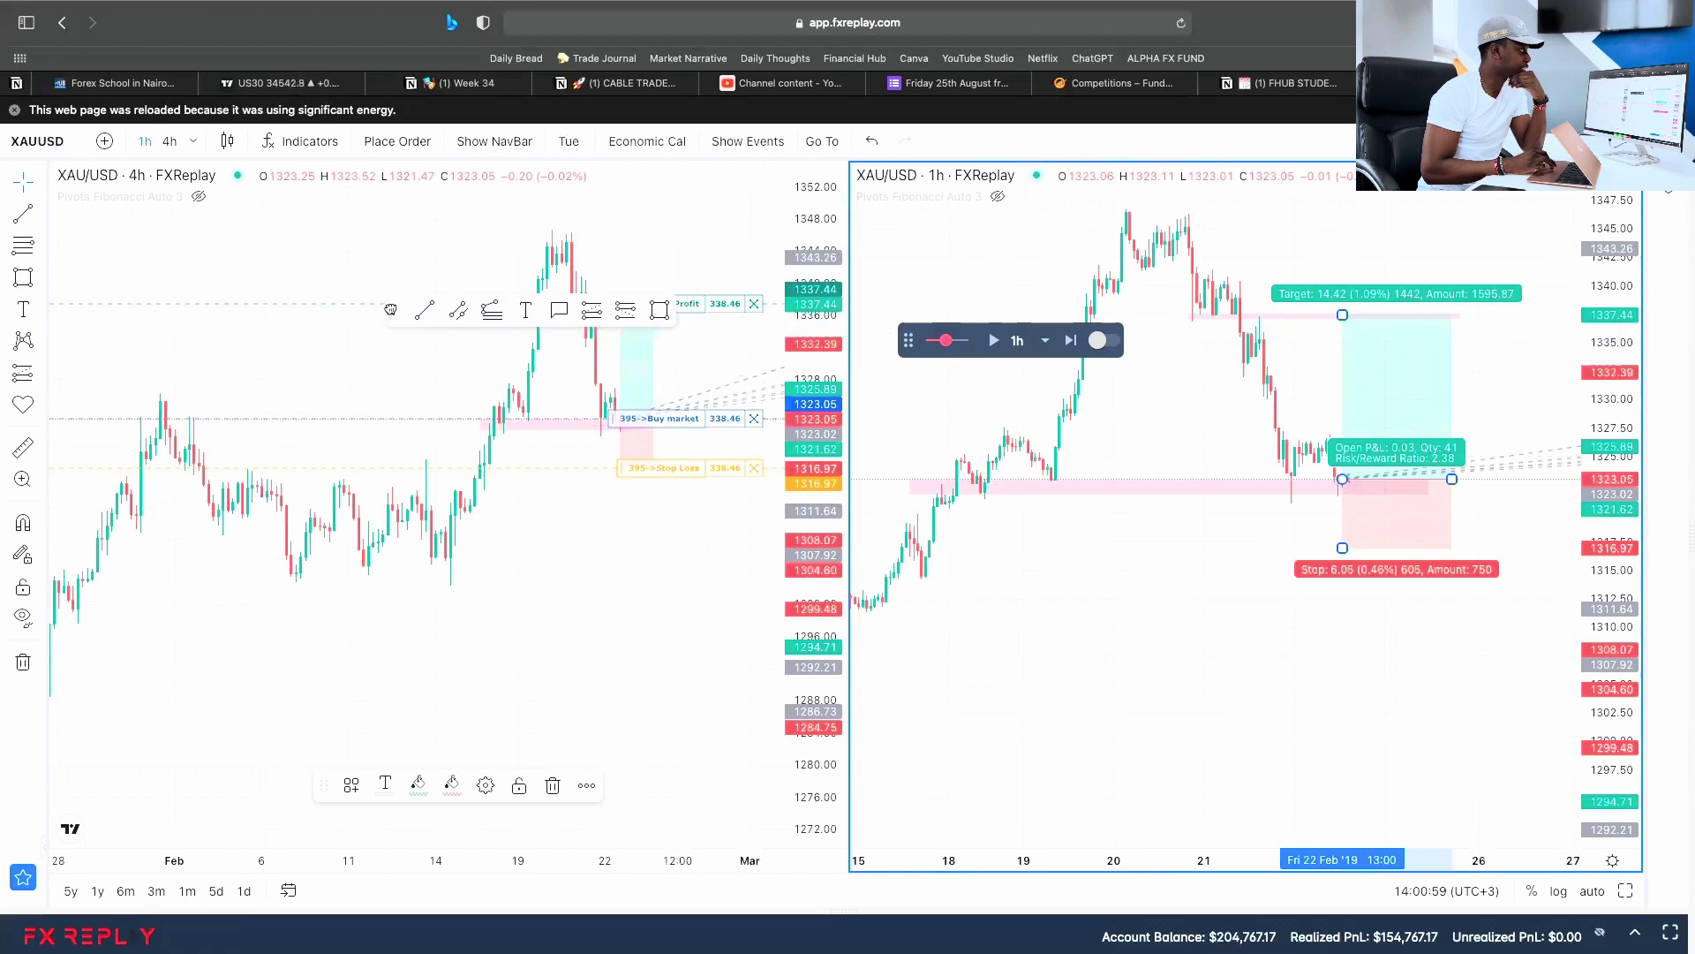
left_click_drag(422, 310, 225, 244)
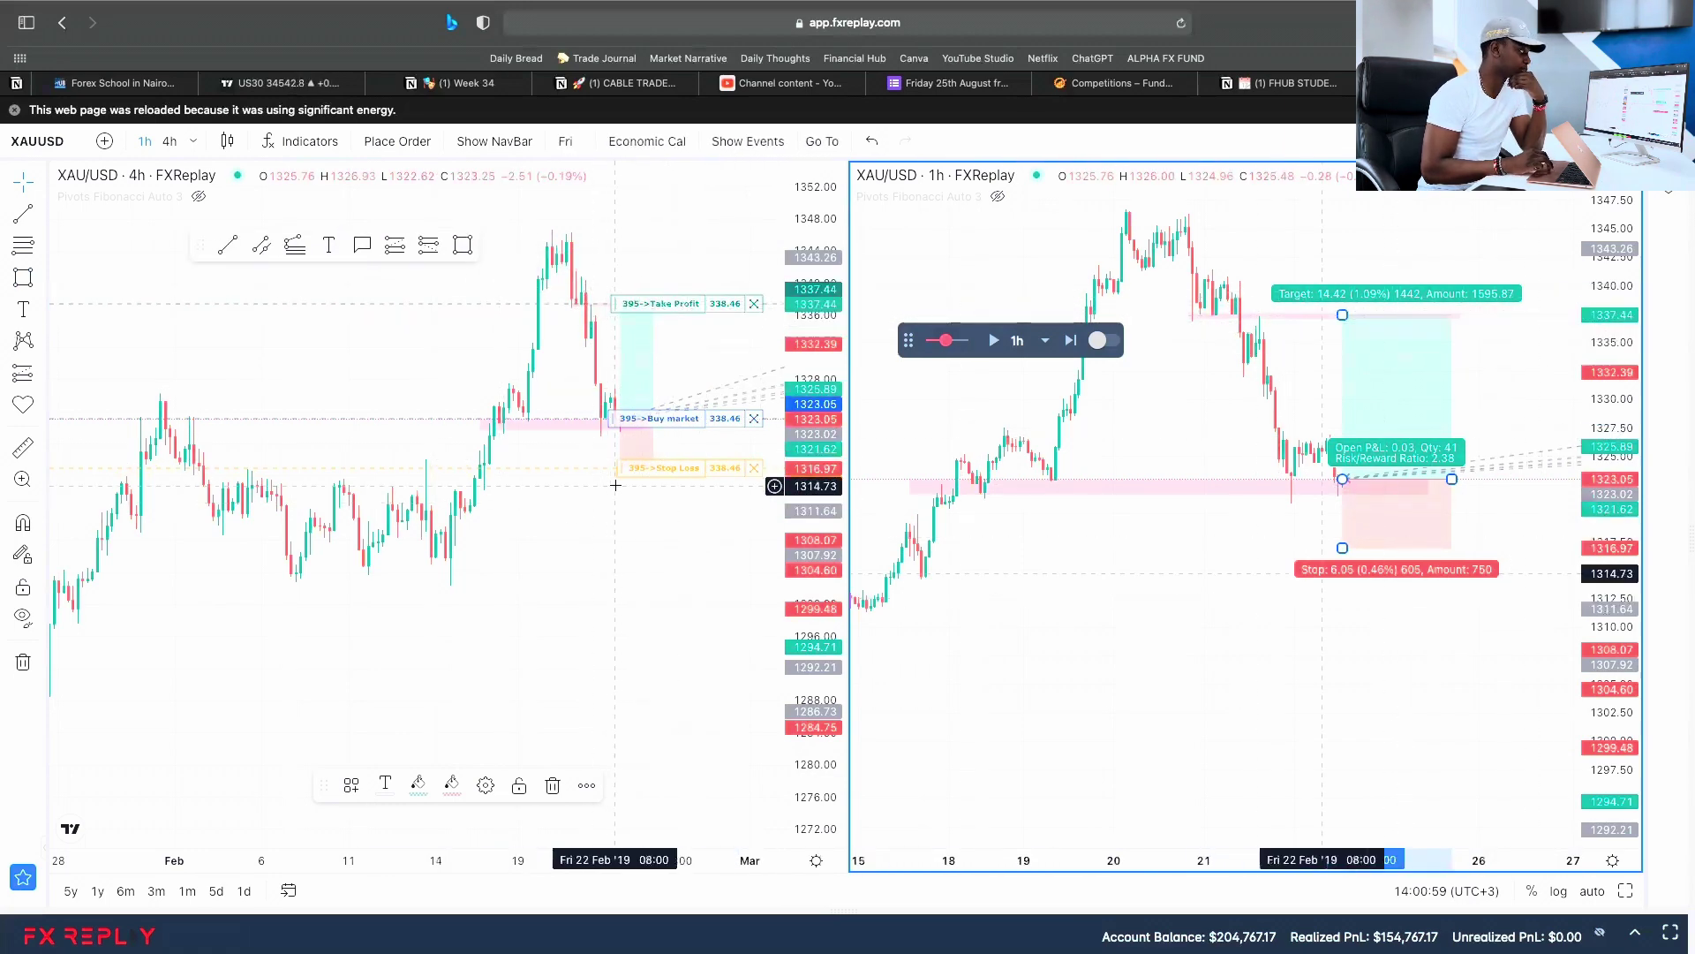
left_click(993, 342)
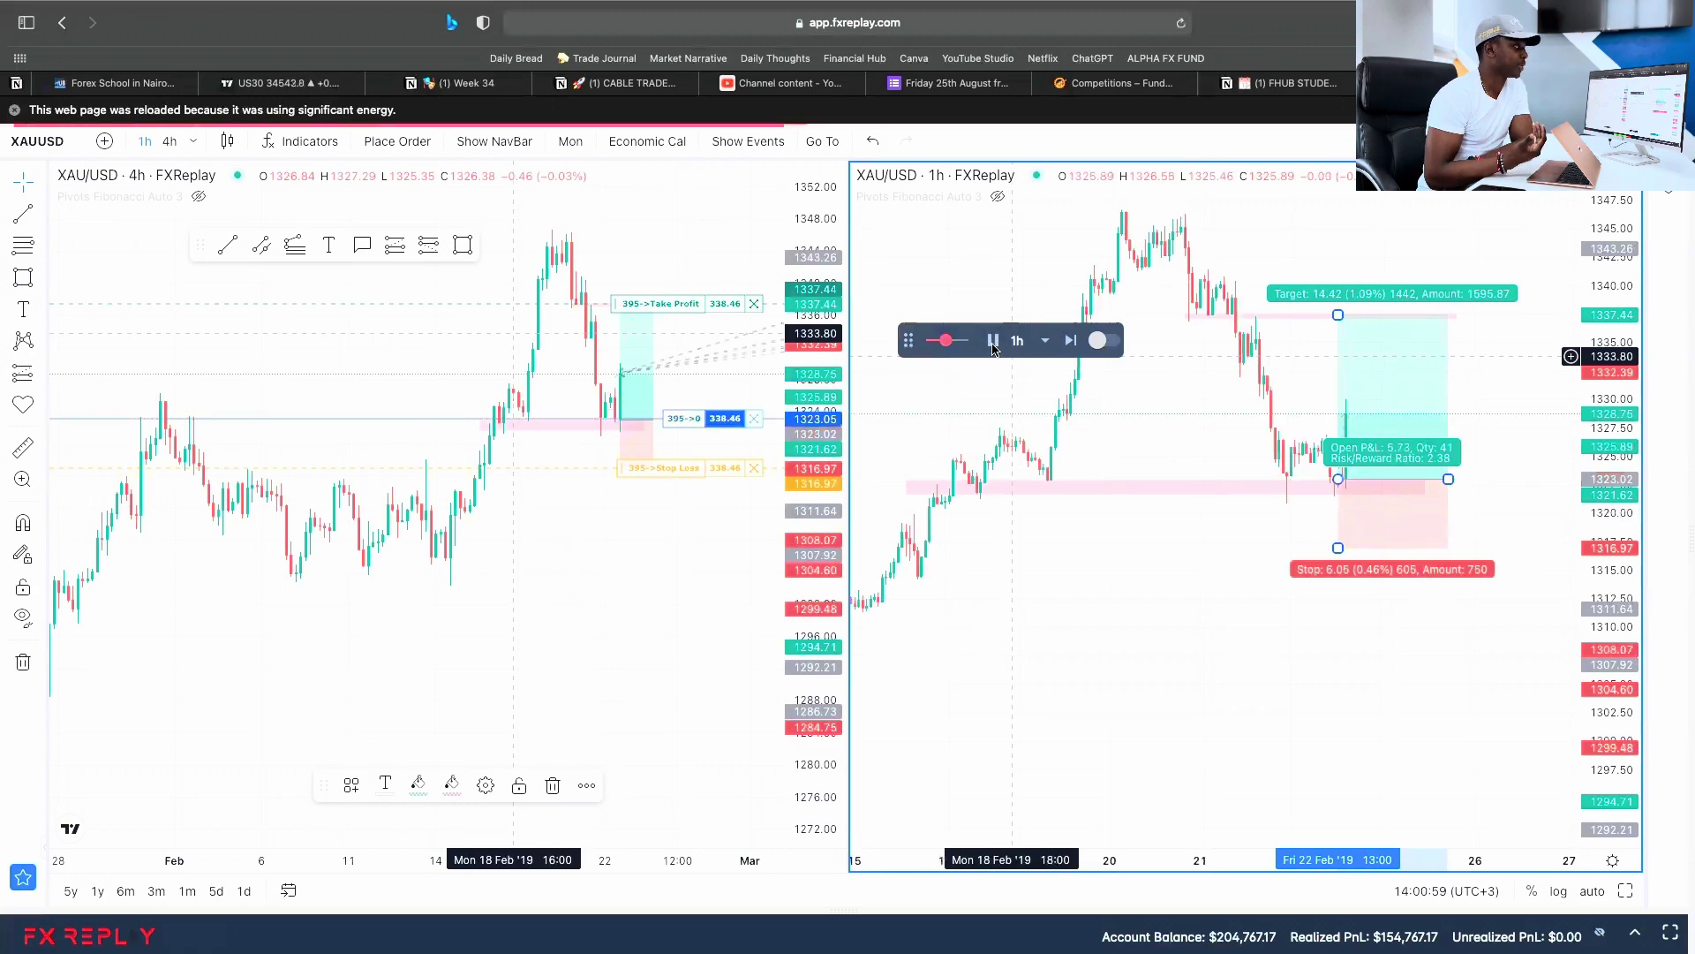
left_click(993, 342)
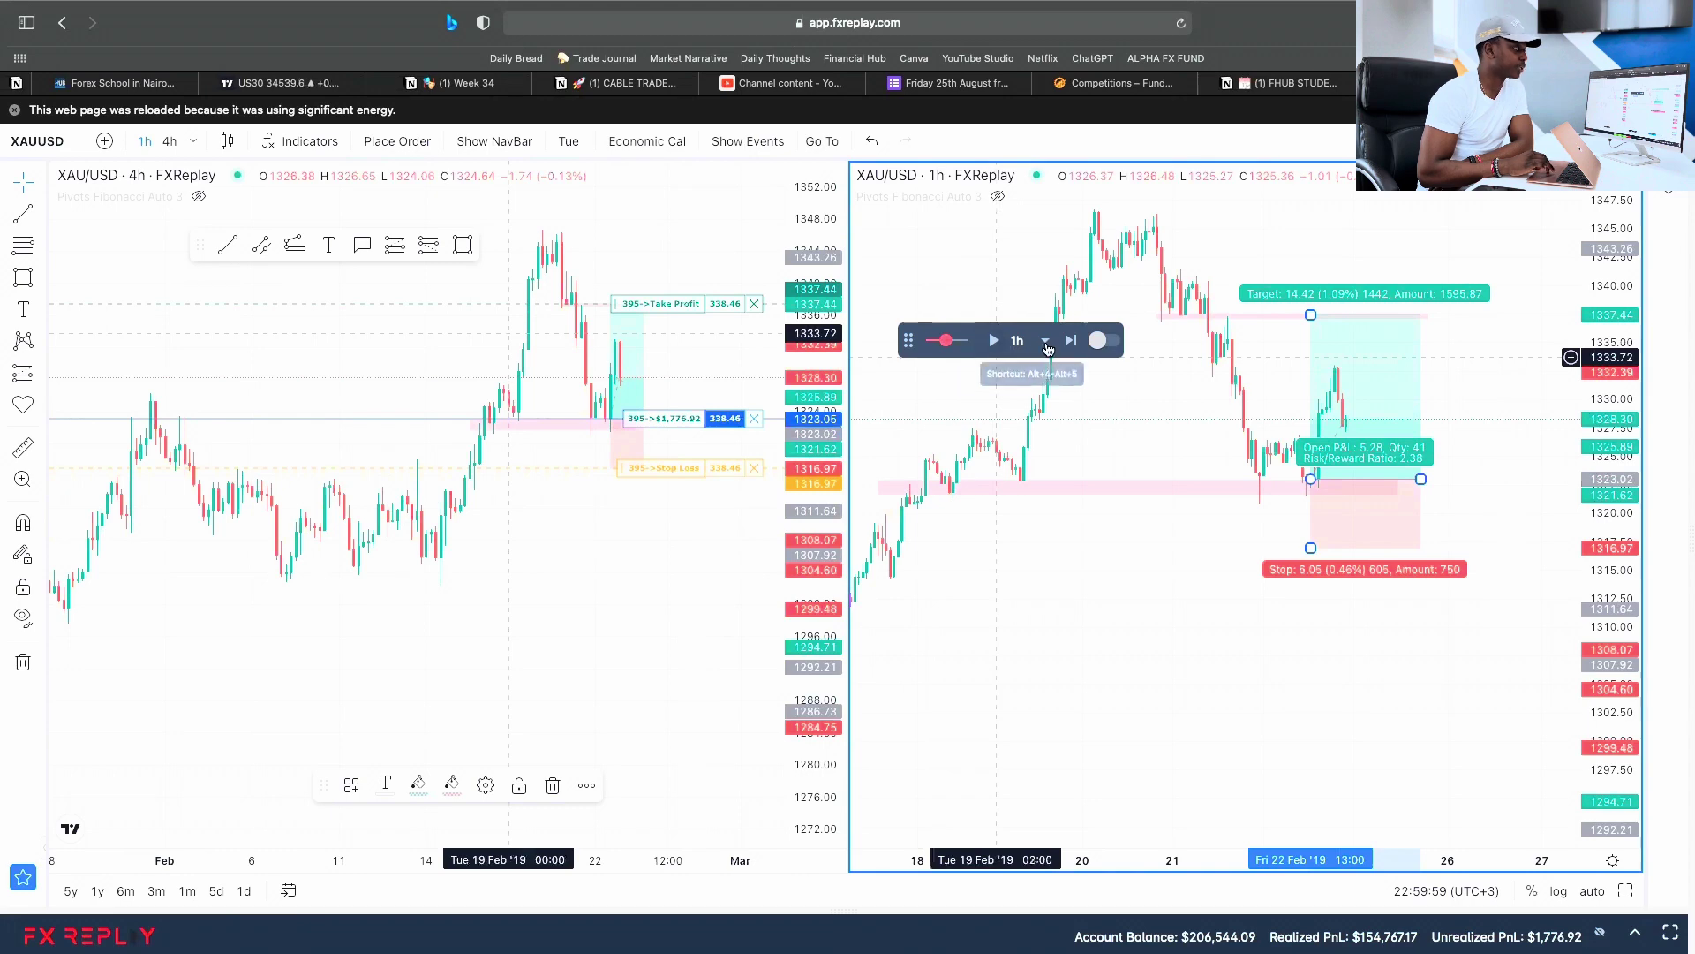
left_click(994, 343)
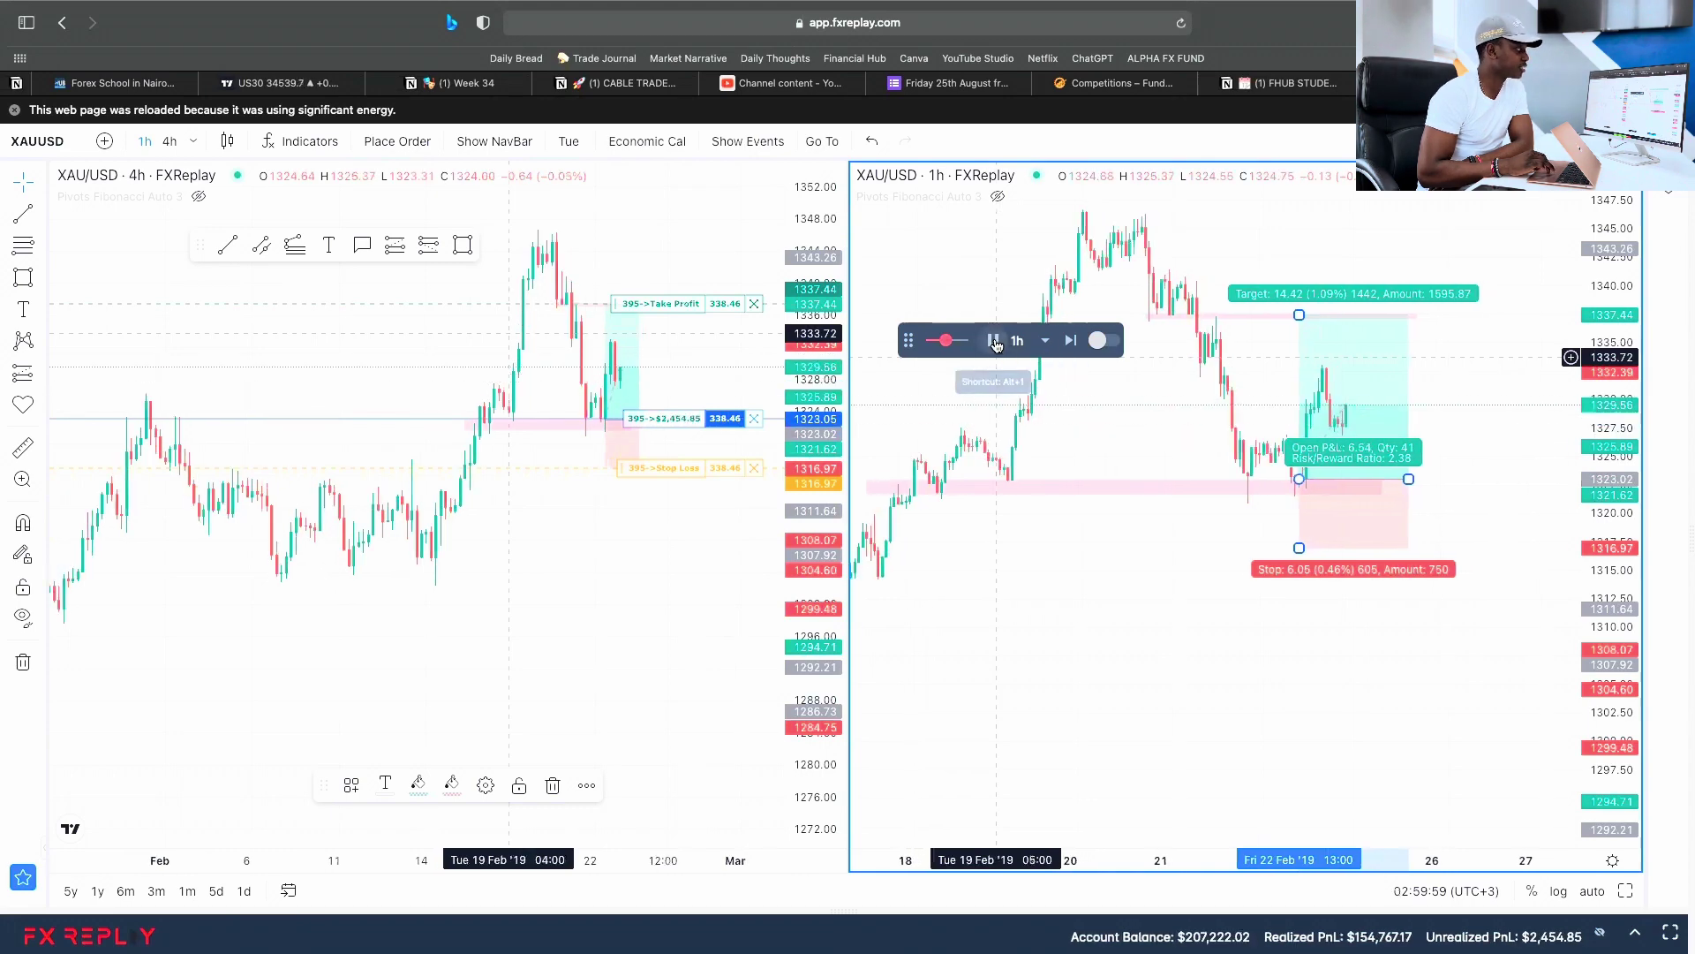
left_click(994, 343)
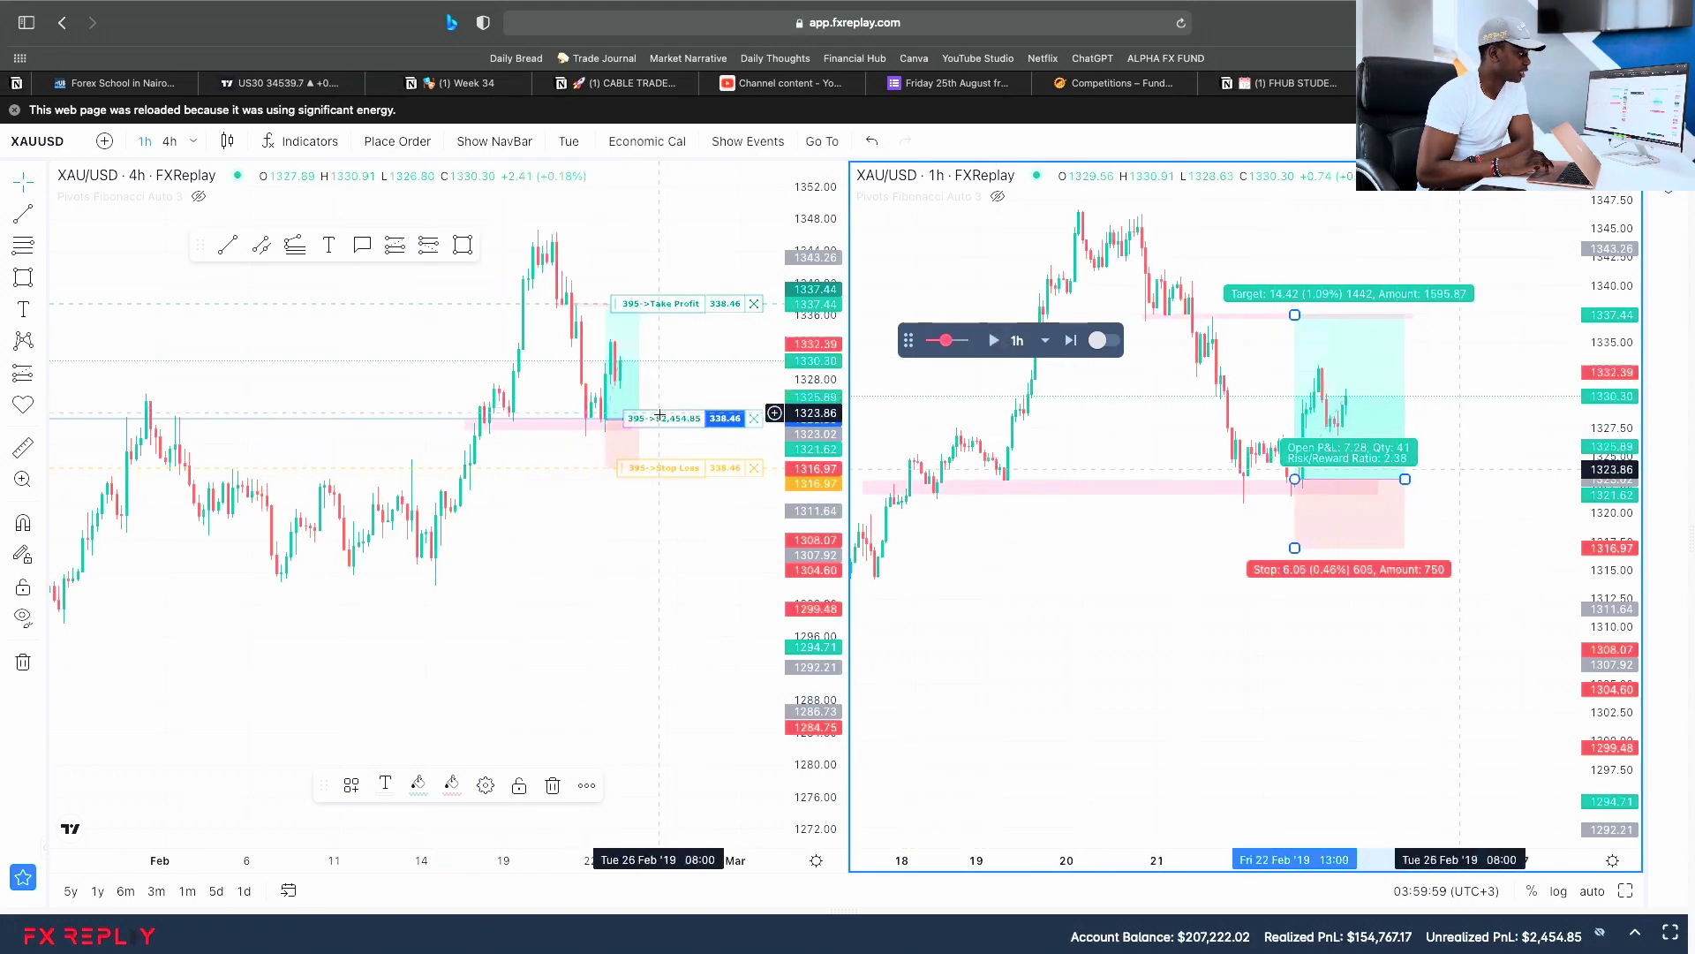
left_click(995, 341)
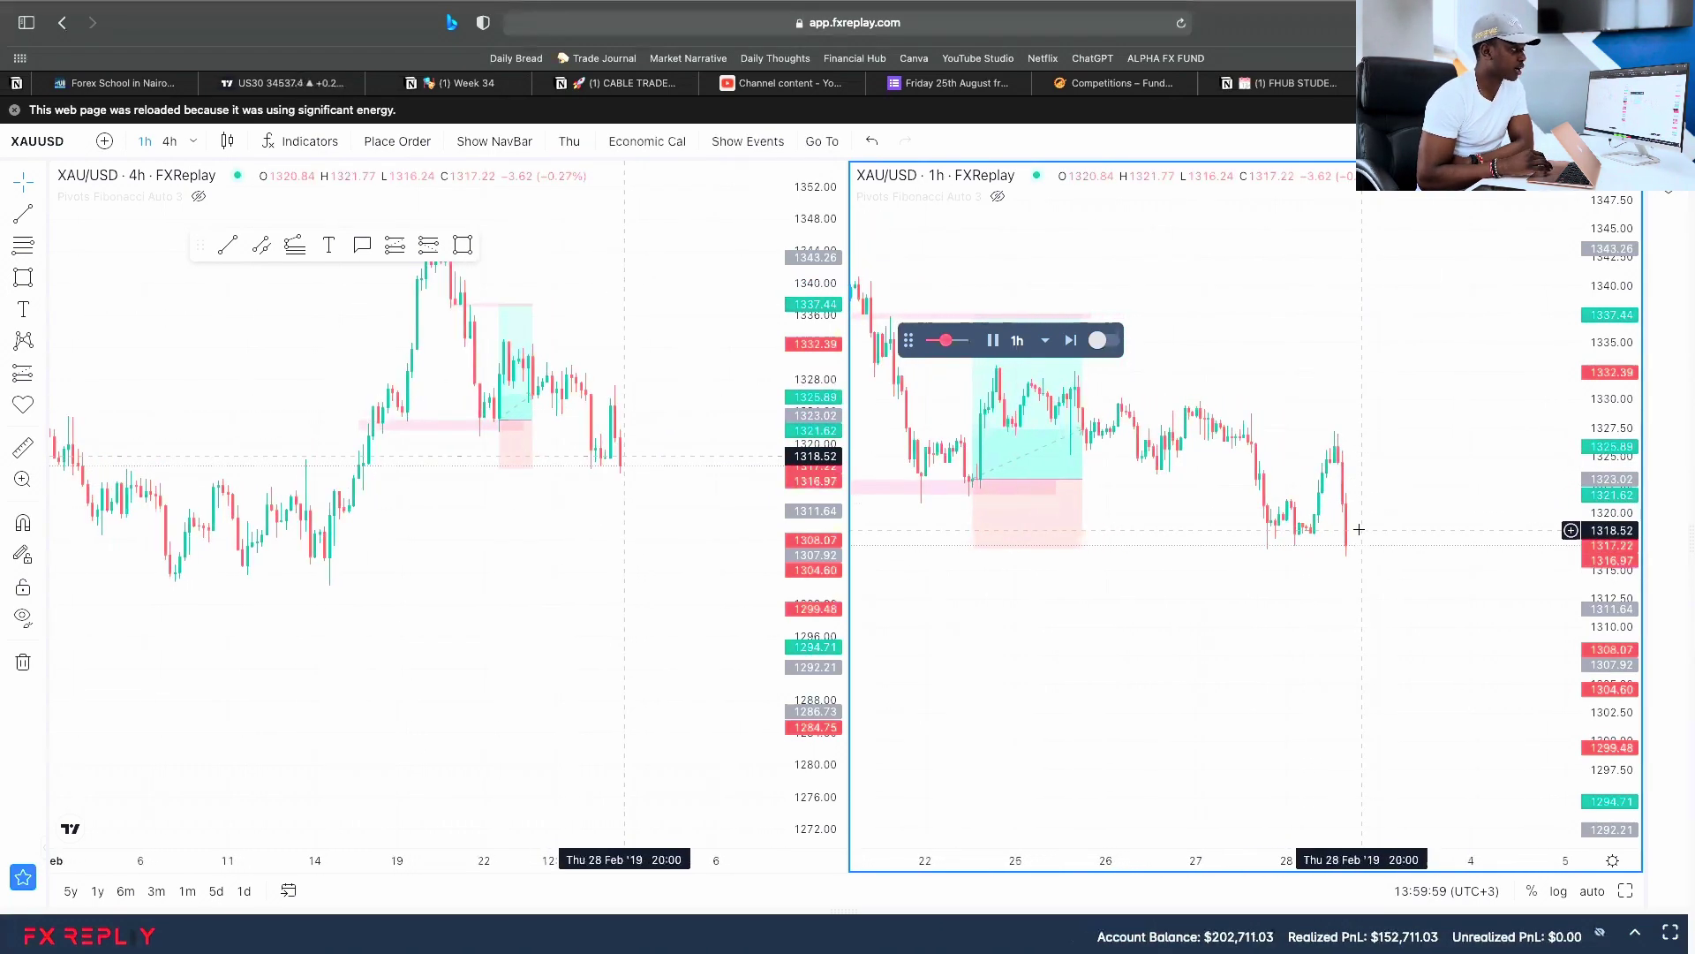
left_click(993, 341)
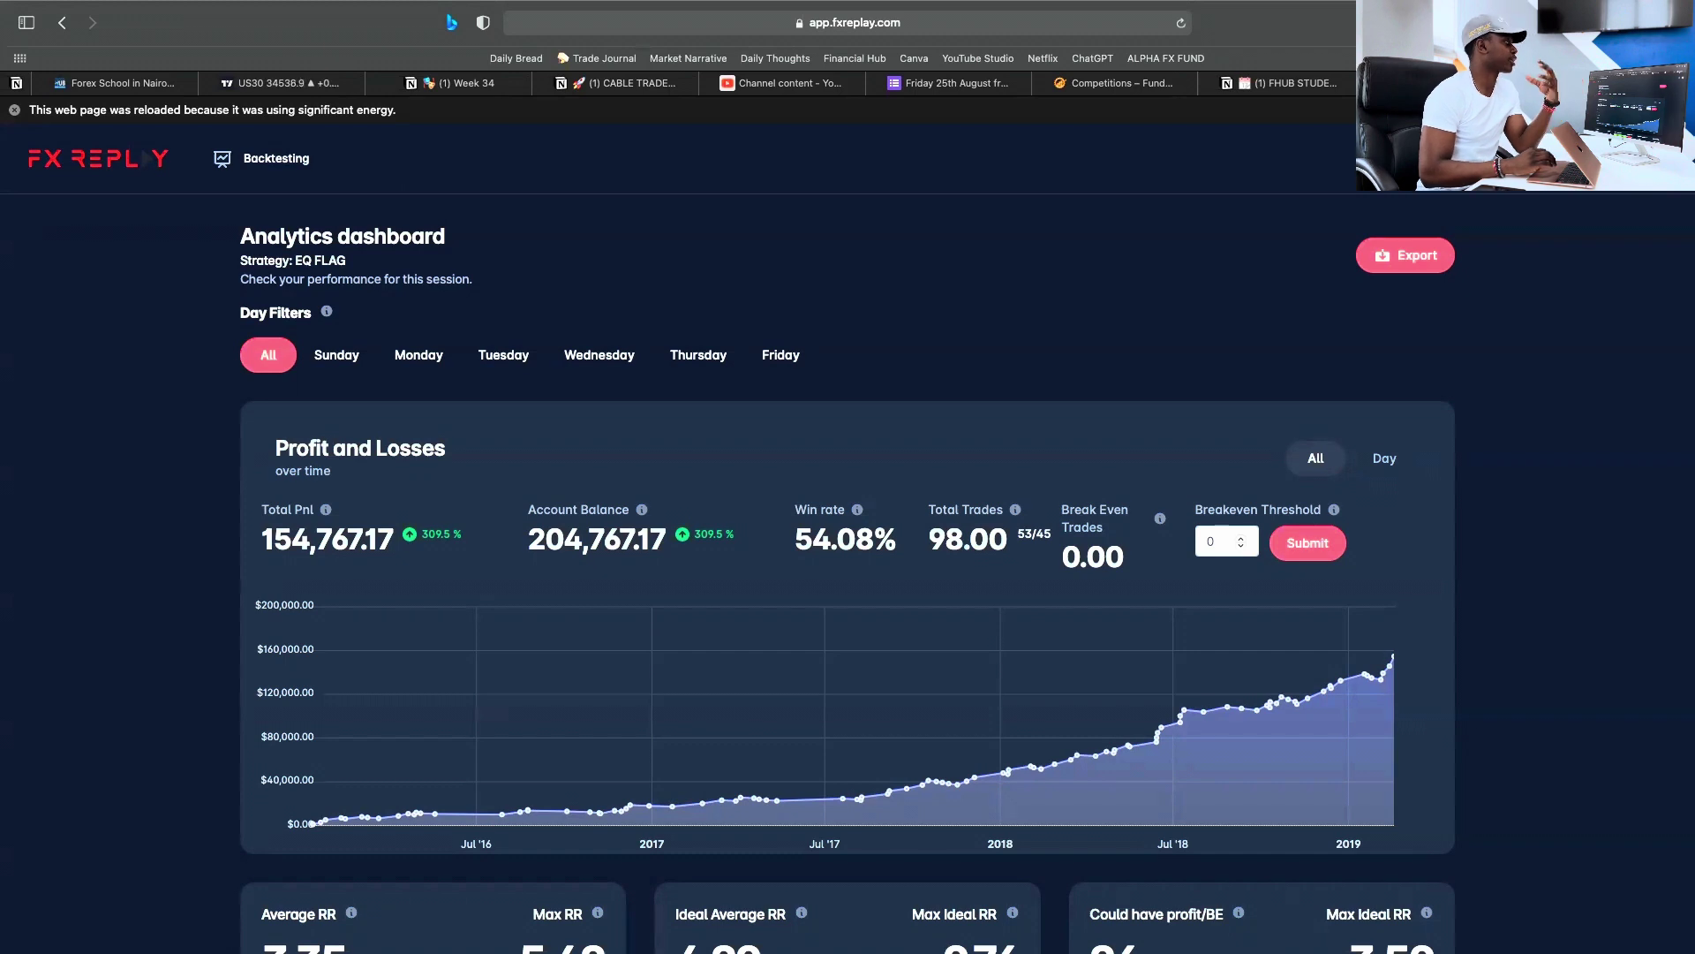
- Review the whole analytics dashboard of the EQ FLAG strategy, including performance per day and month, the risk/reward calendar and trades by session
scroll(1562, 538, "down", 2)
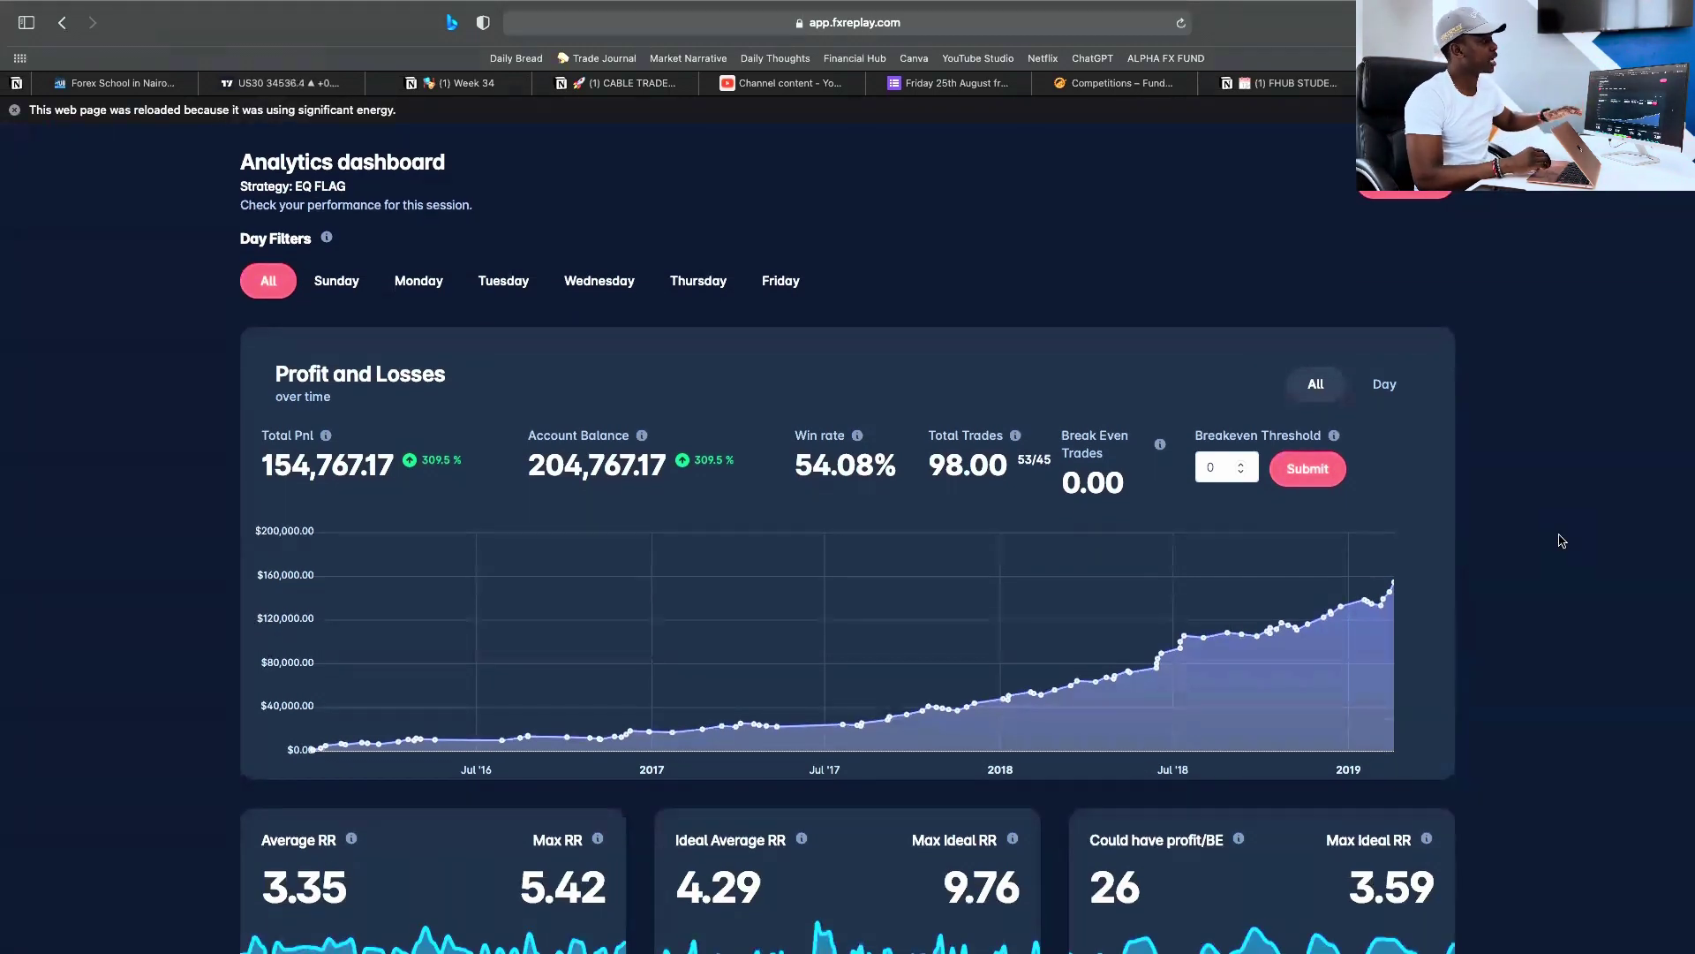
scroll(1562, 540, "down", 12)
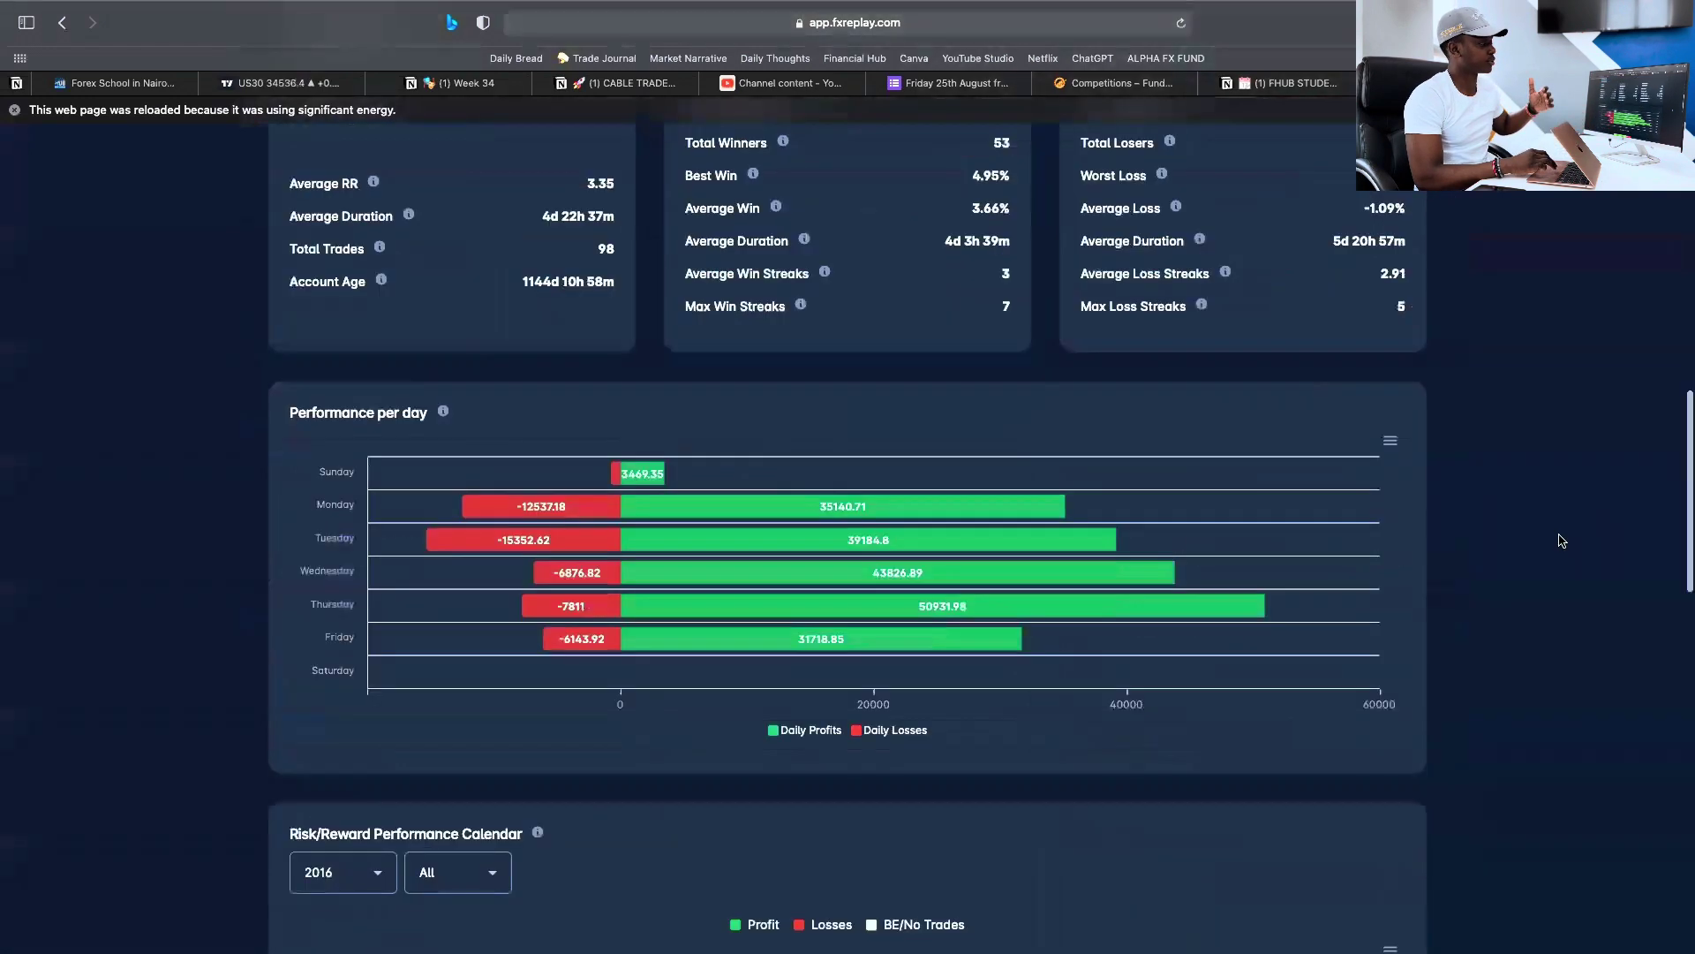
scroll(1562, 541, "down", 20)
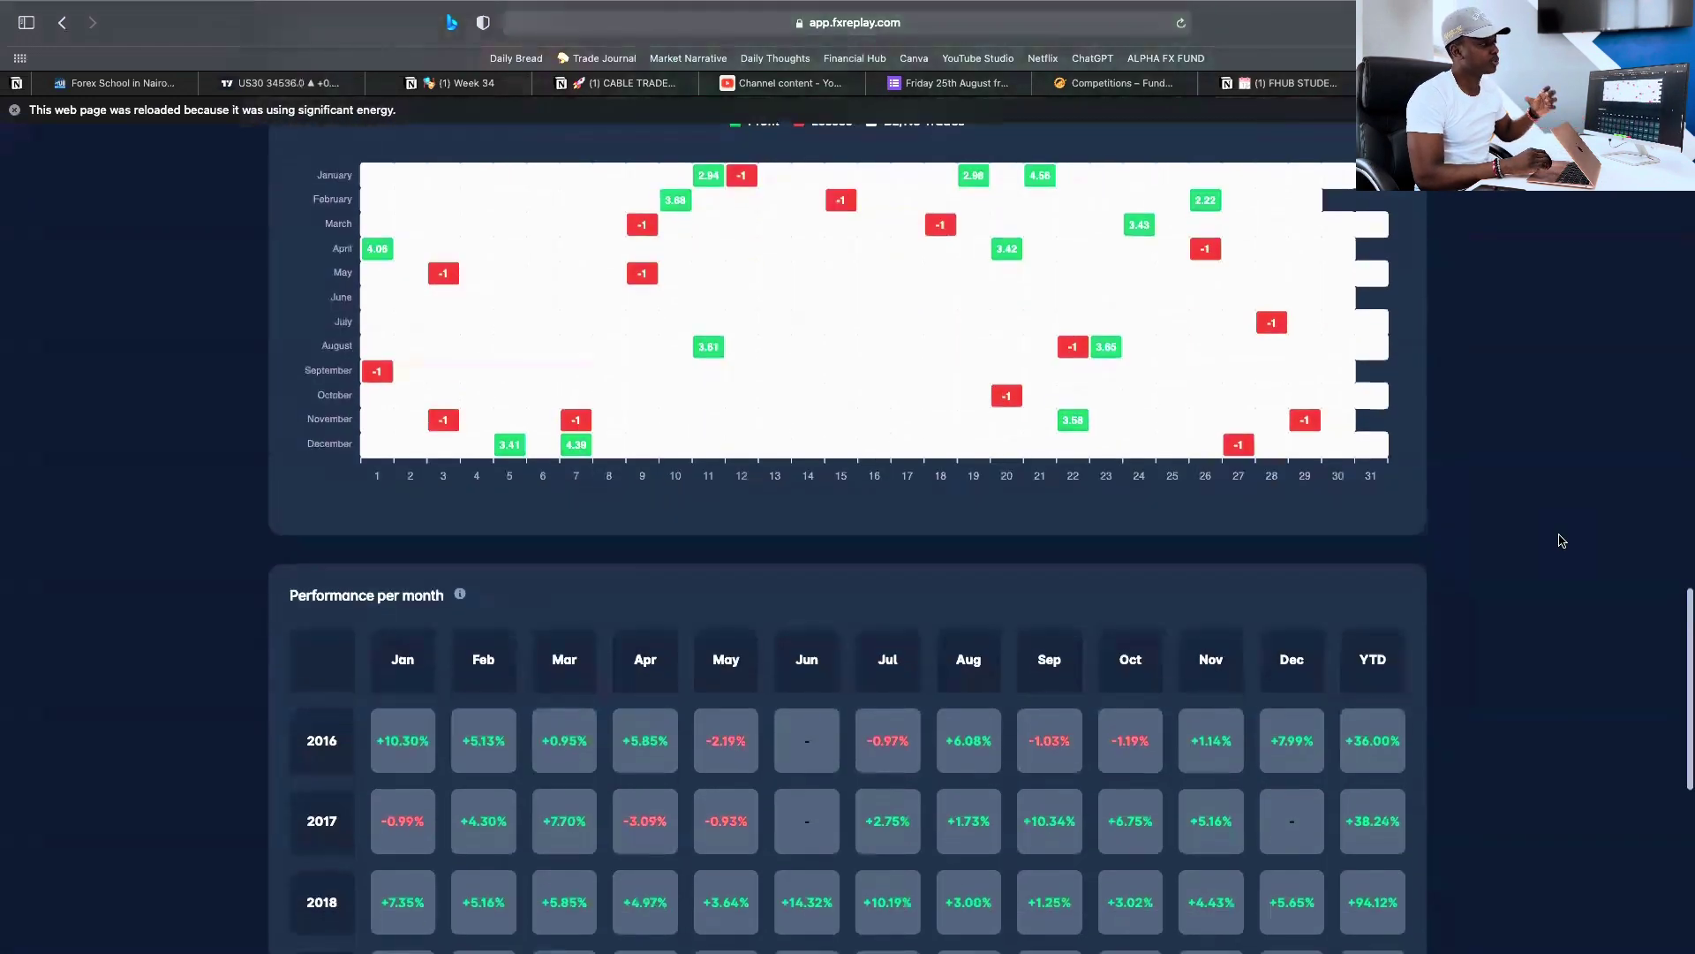
scroll(1562, 540, "down", 7)
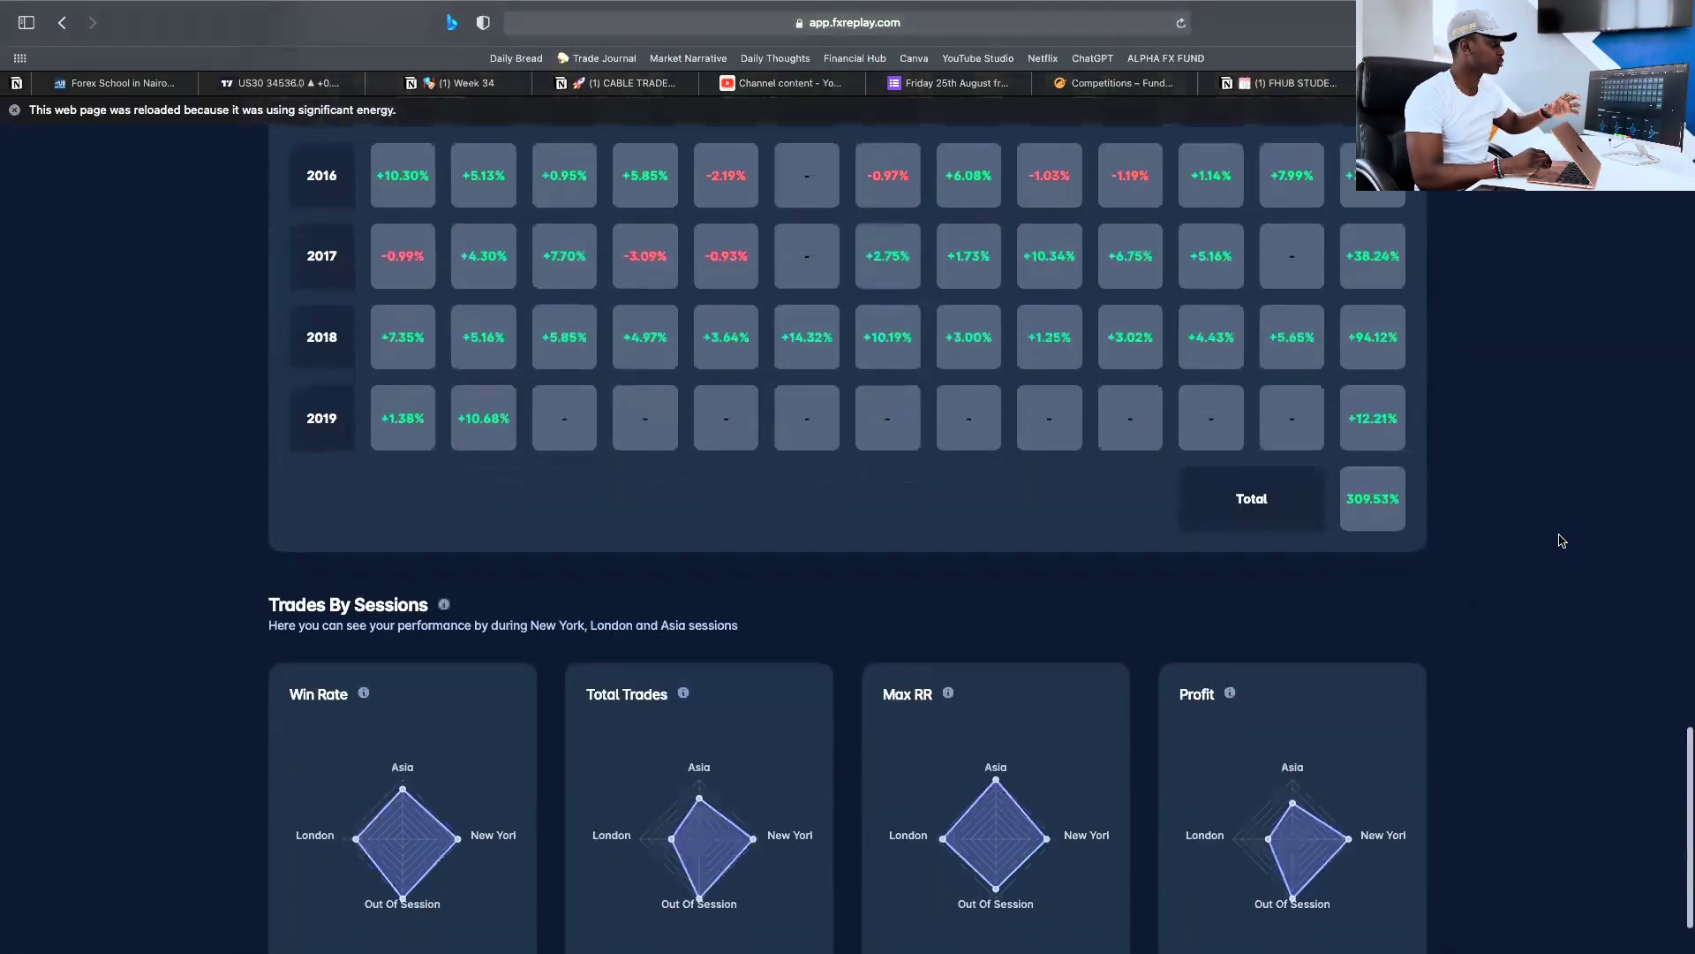
scroll(1562, 541, "down", 2)
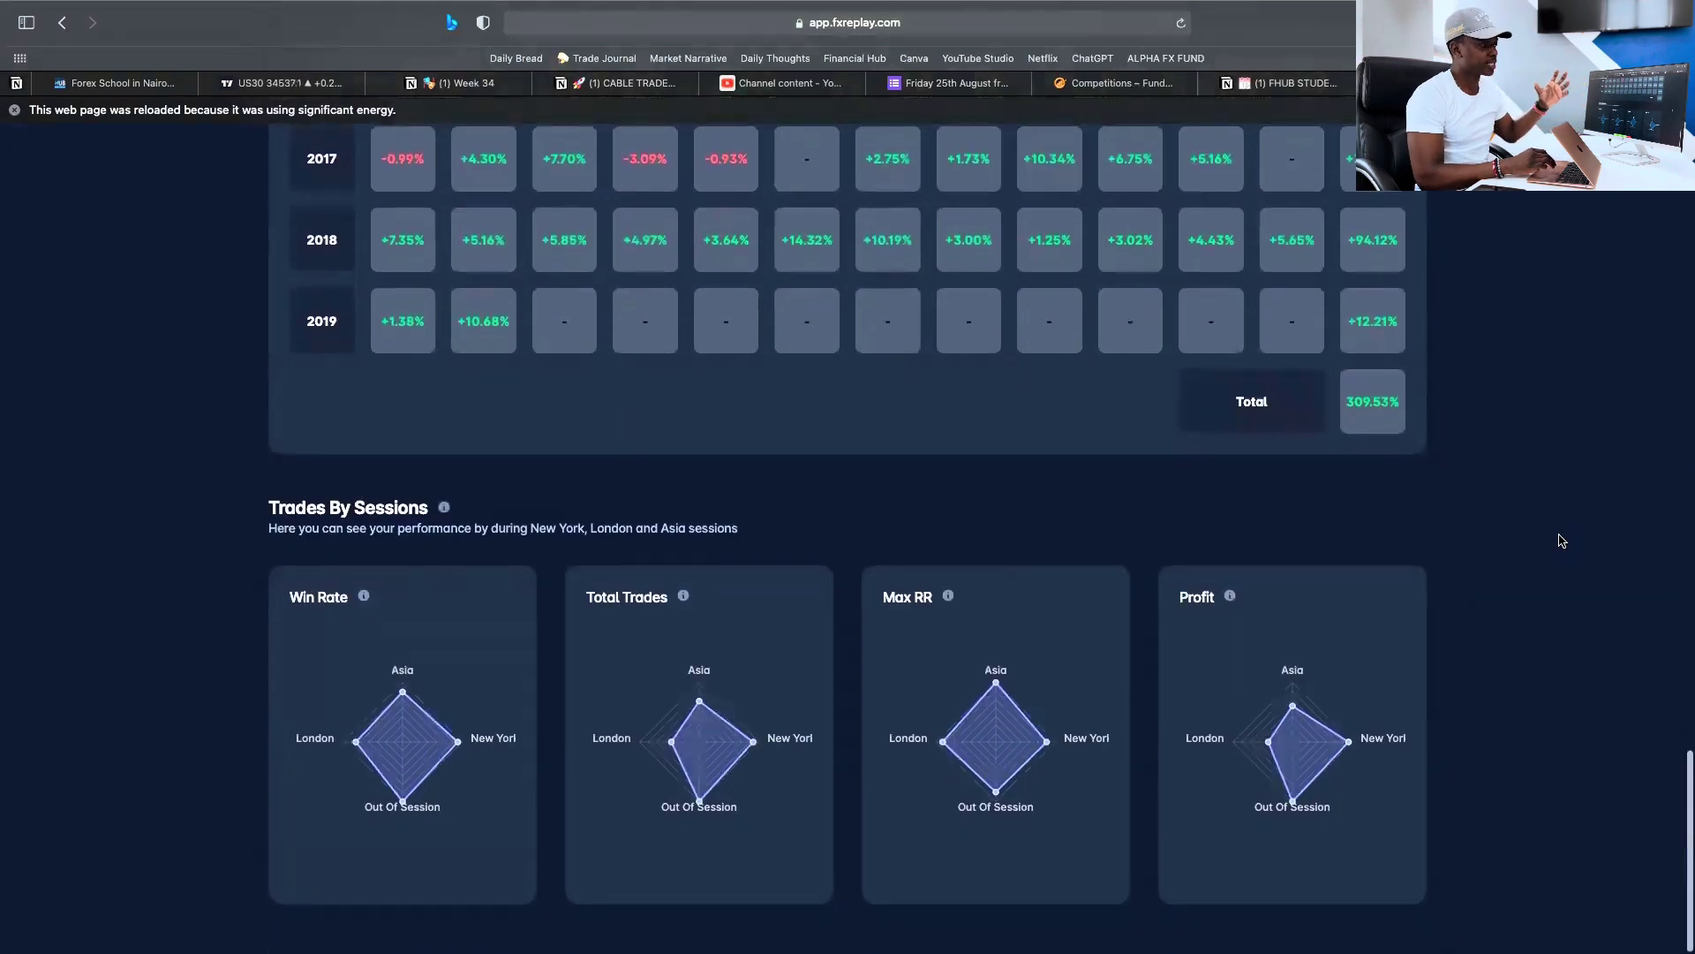
scroll(1562, 540, "up", 20)
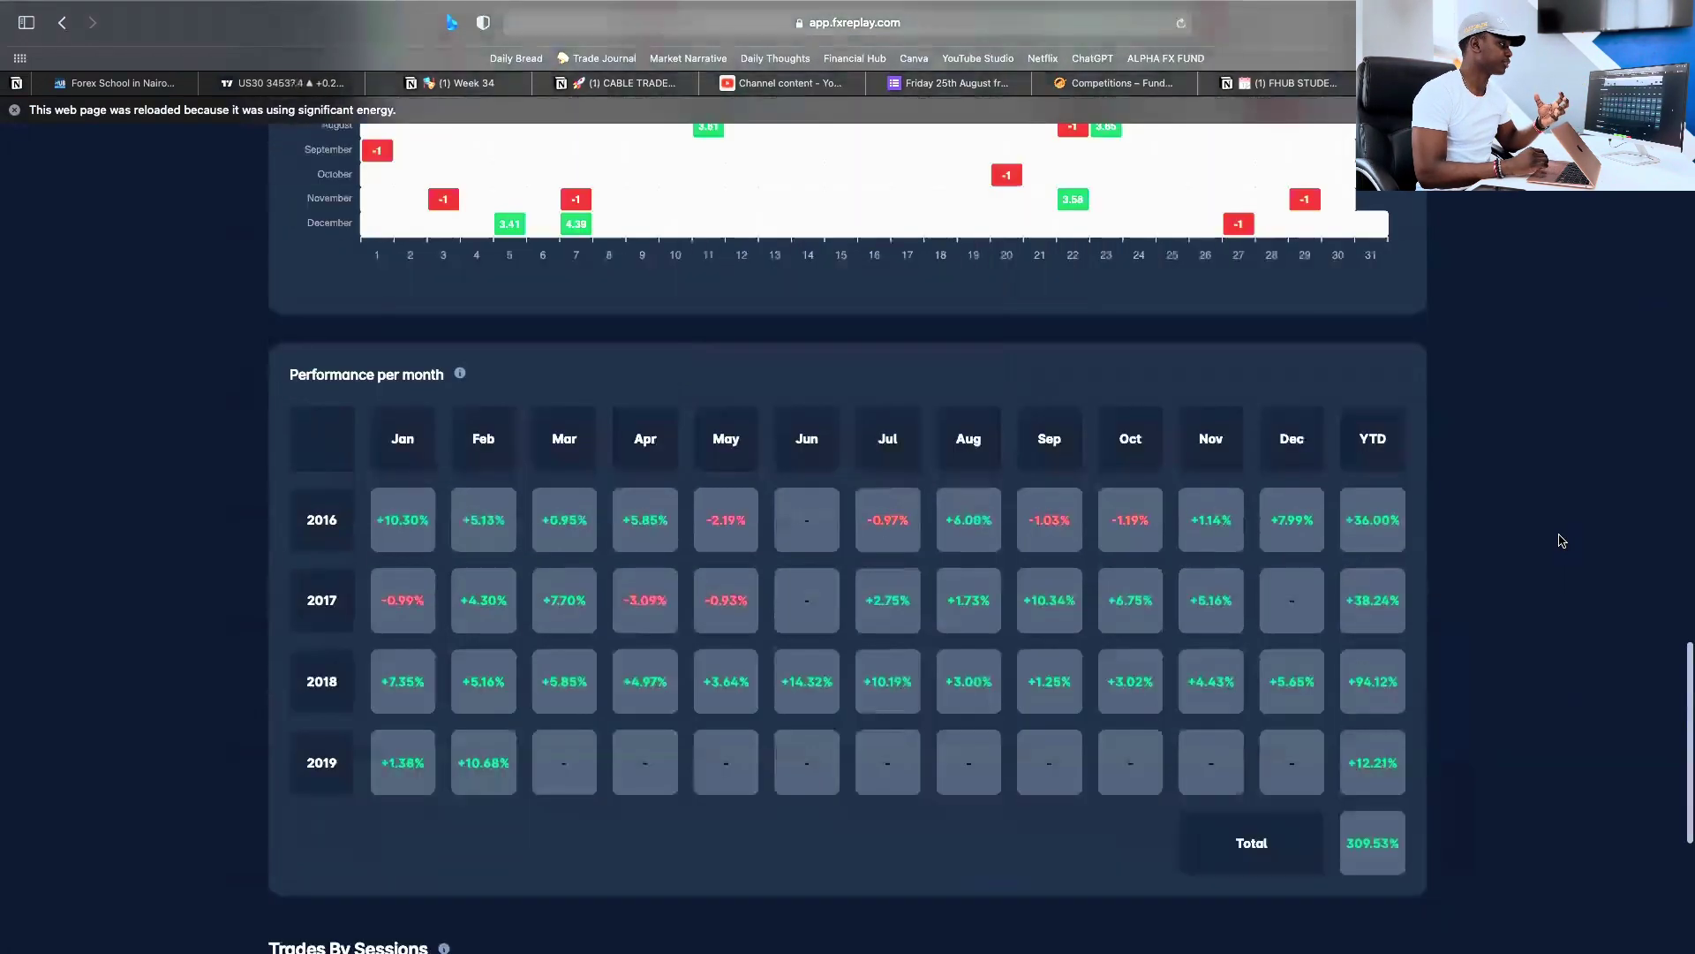
scroll(1562, 541, "up", 2)
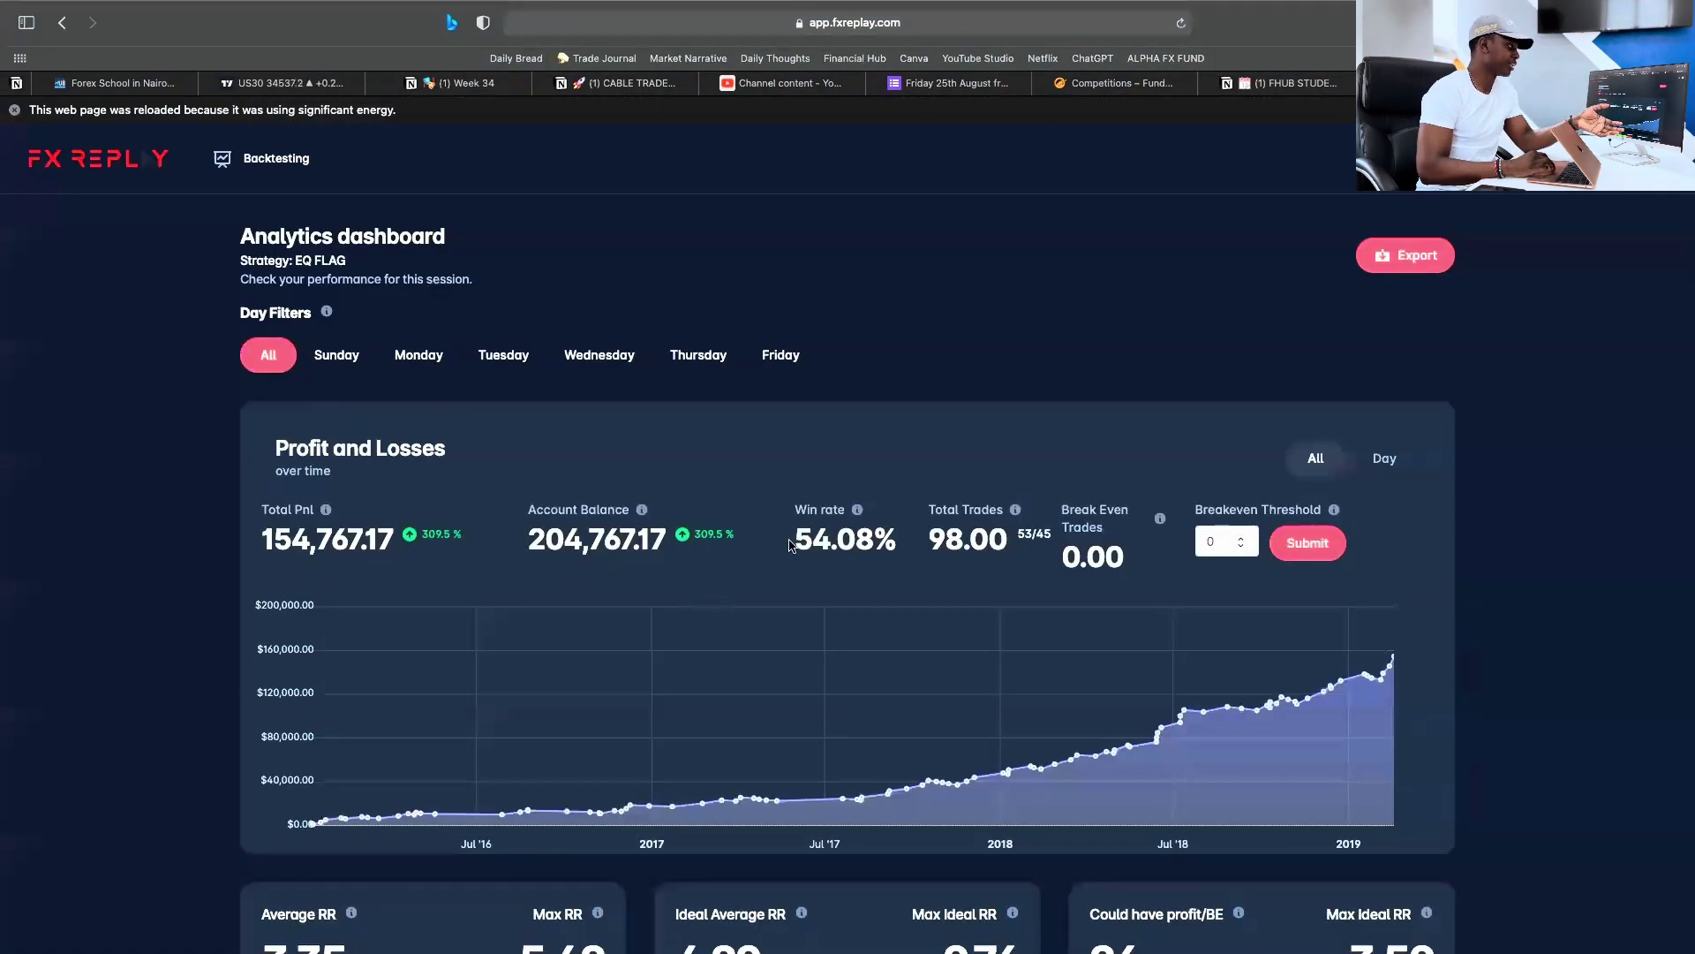
- Examine the win rate and average RR, the average trade duration in the summary and the total winners, highlighting each figure
left_click_drag(797, 536, 891, 547)
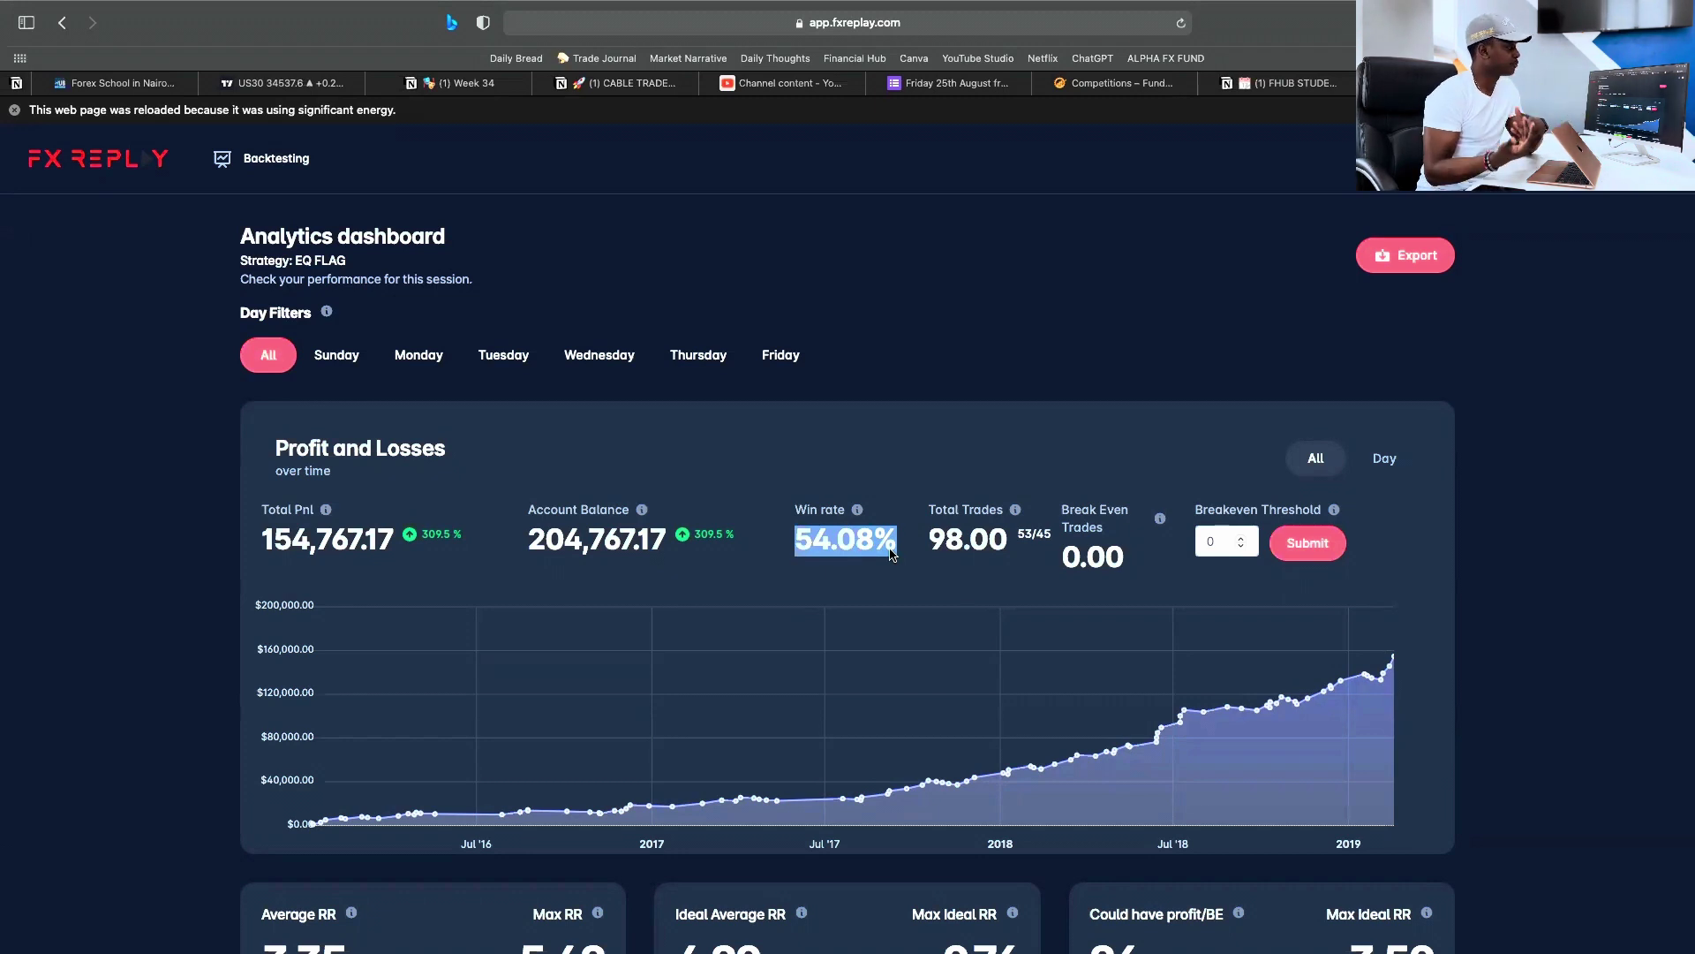
scroll(890, 553, "down", 2)
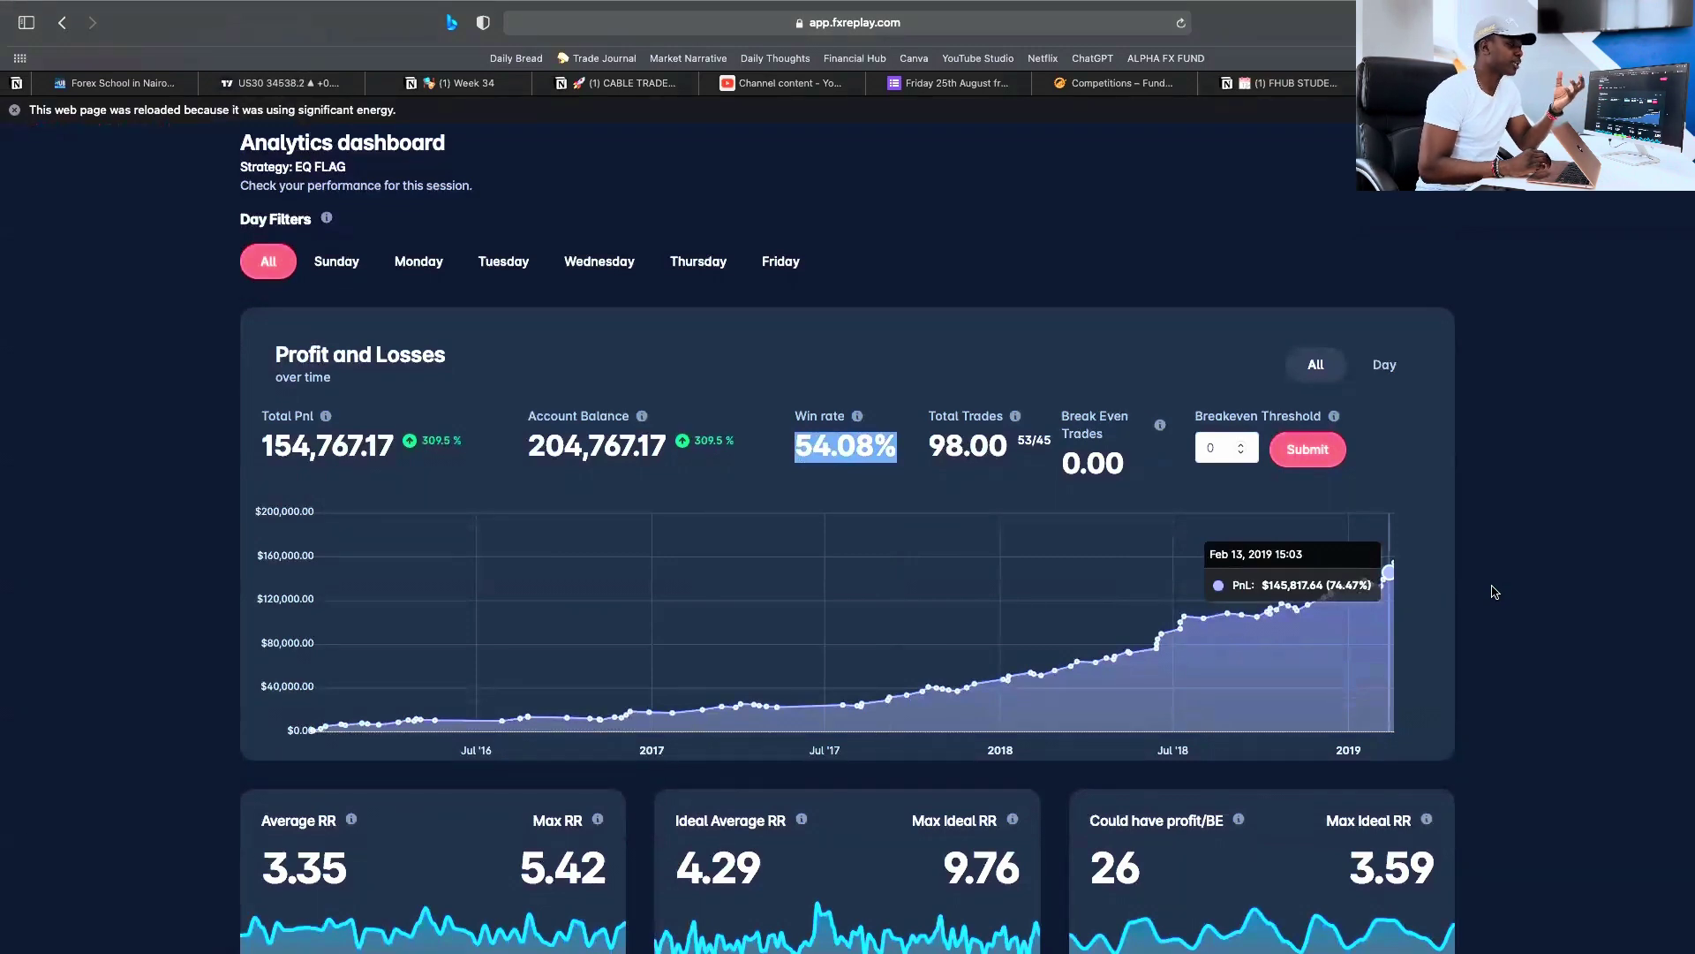
scroll(1494, 592, "down", 4)
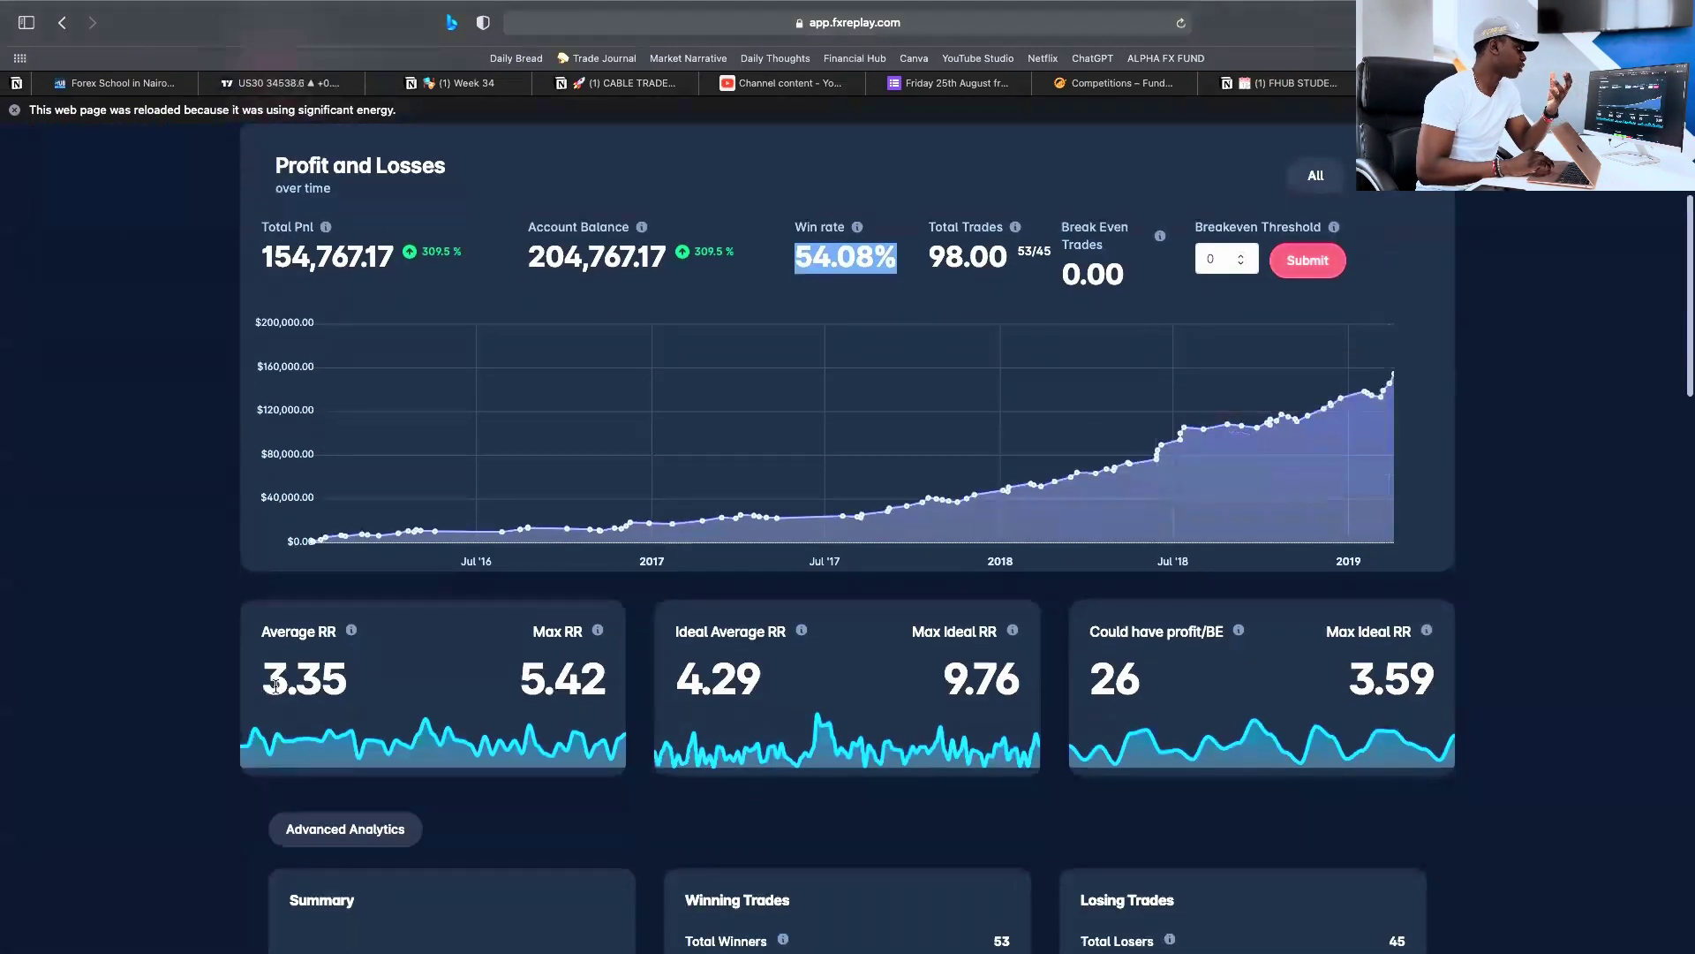
left_click_drag(261, 675, 365, 678)
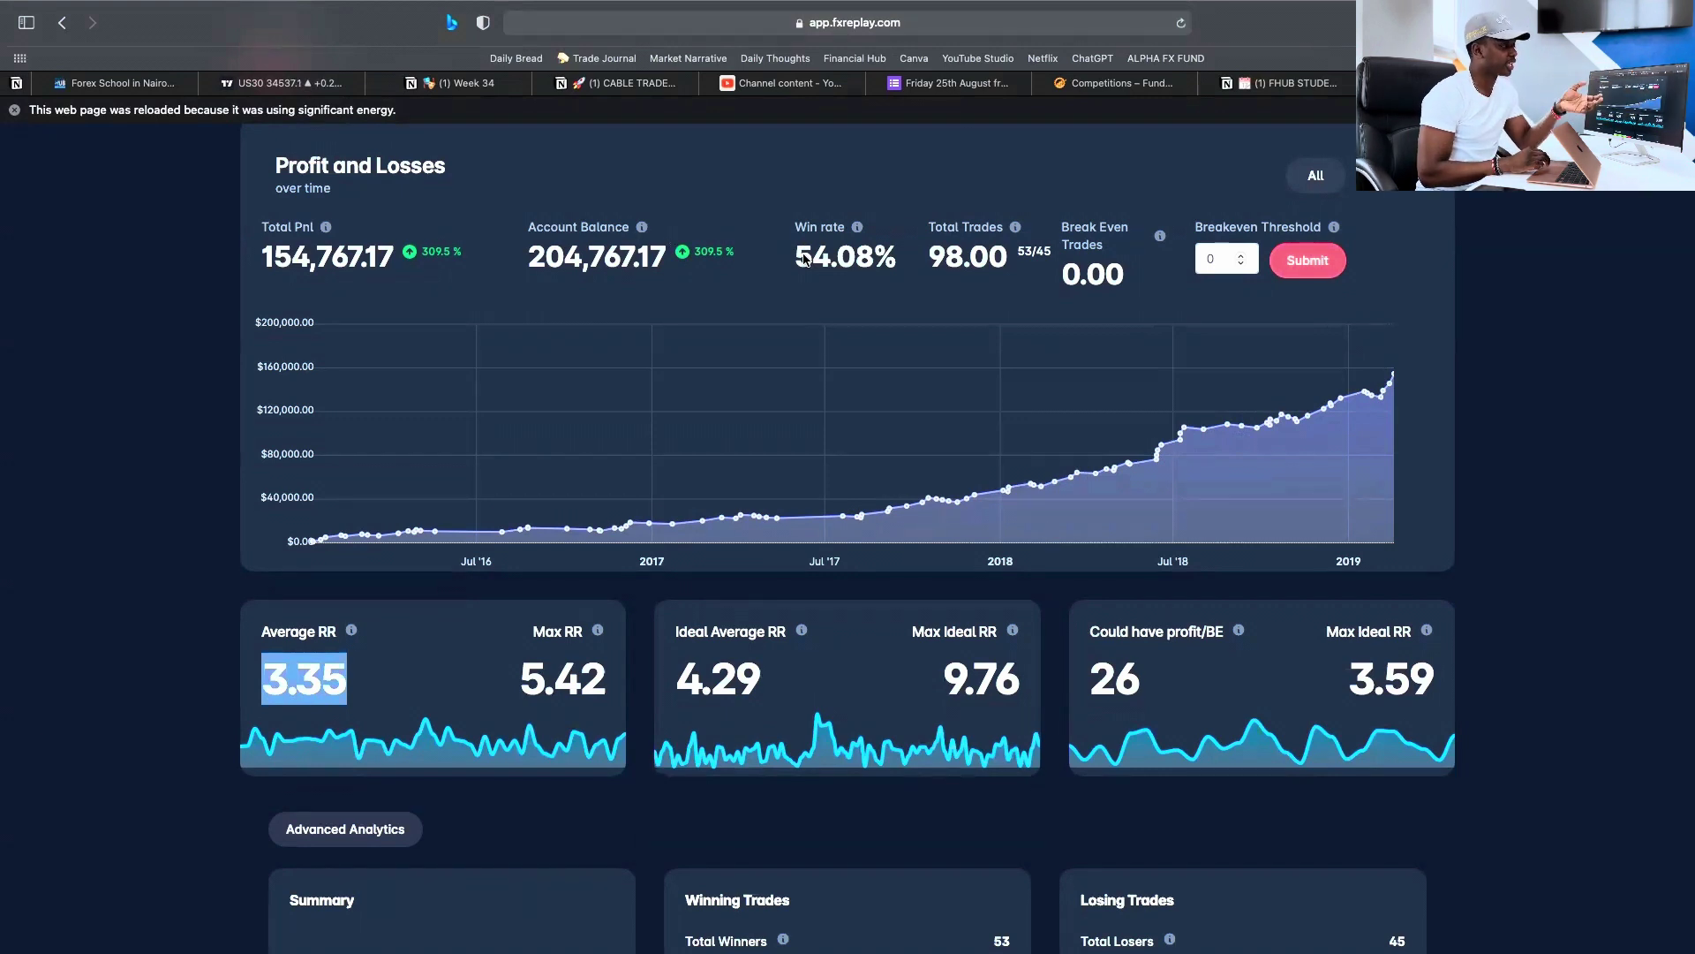
scroll(803, 259, "down", 2)
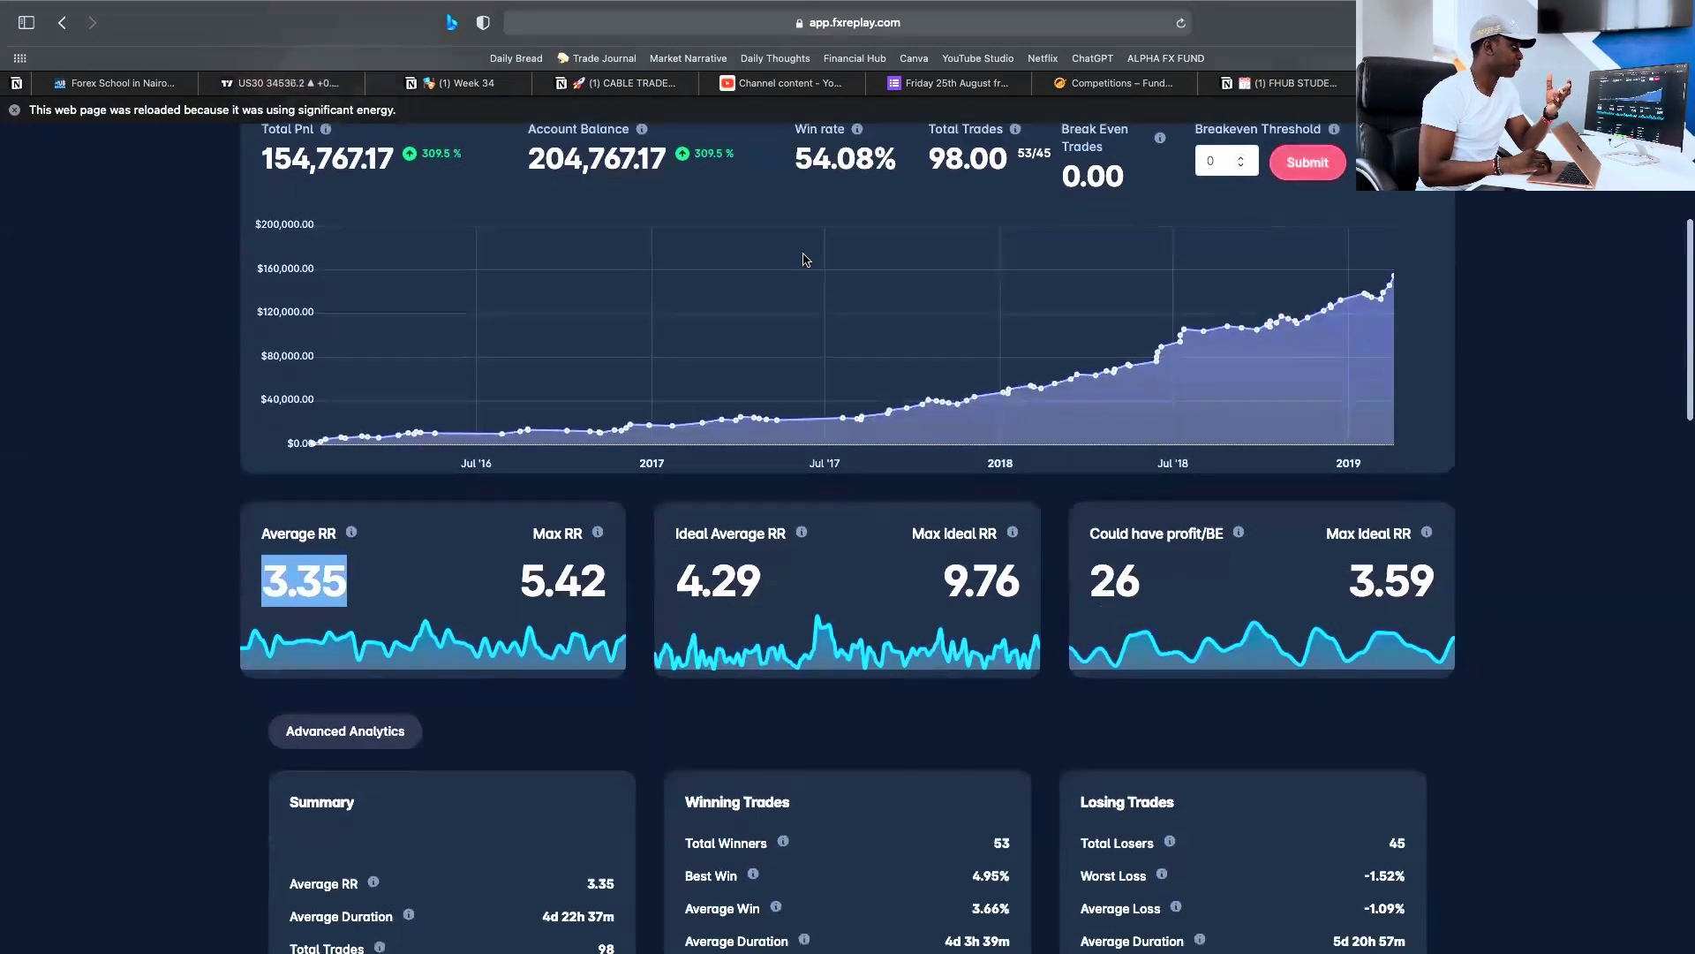
scroll(804, 259, "down", 10)
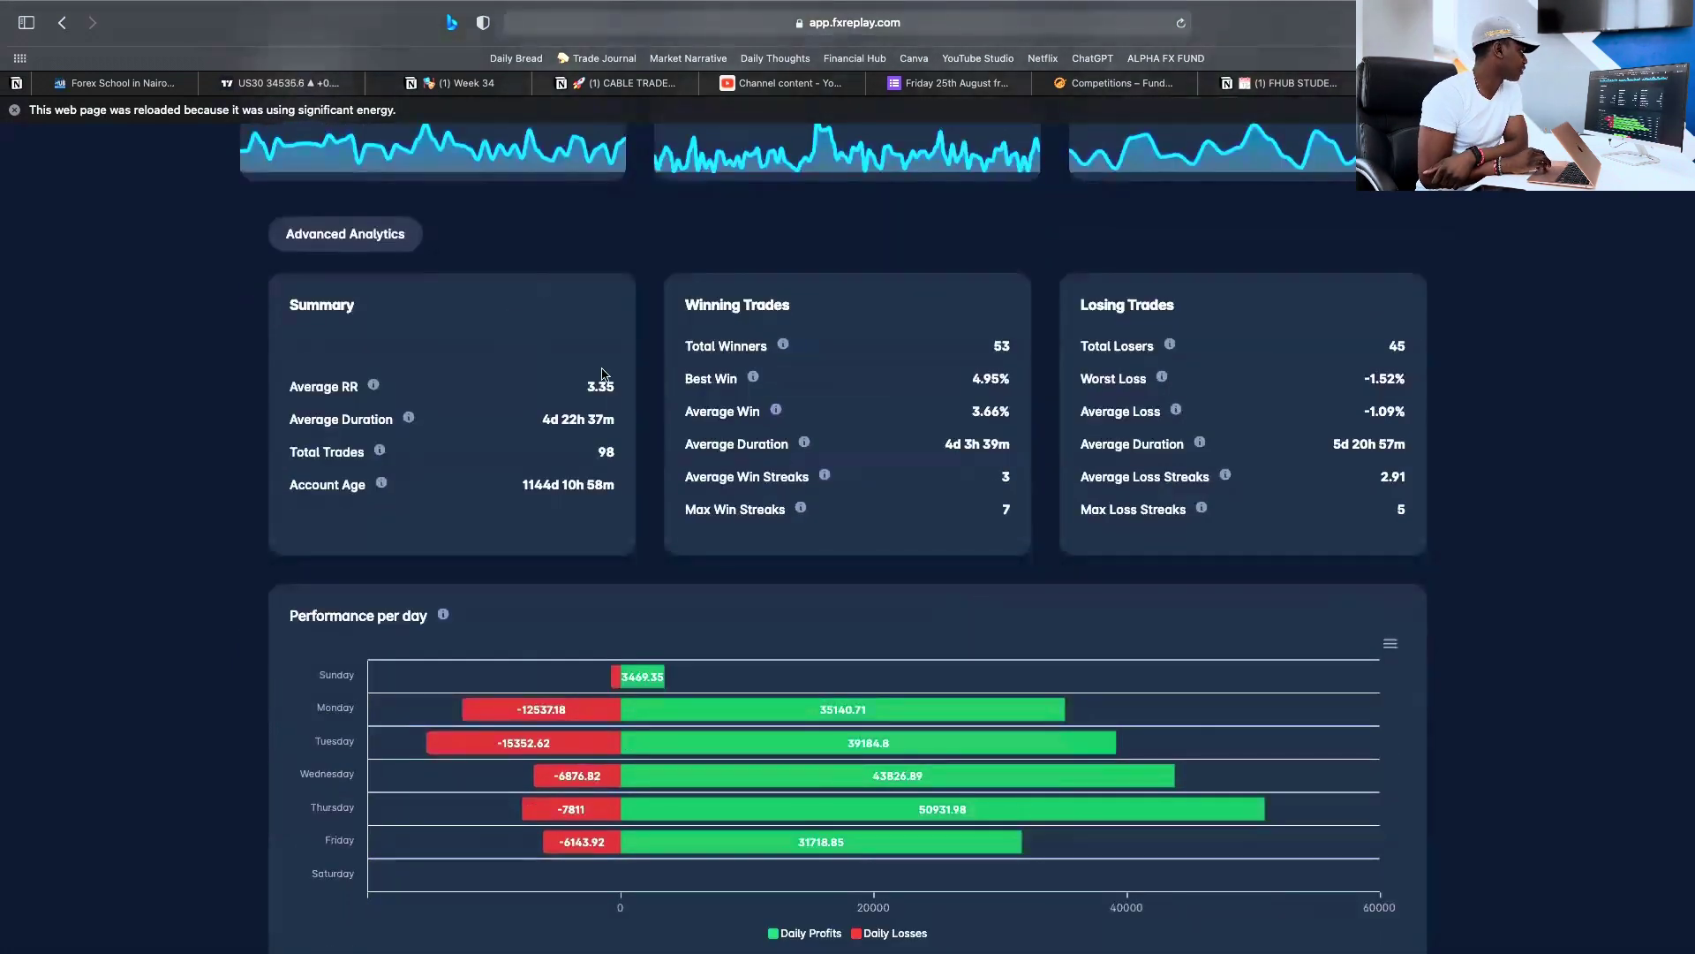
left_click_drag(585, 390, 618, 390)
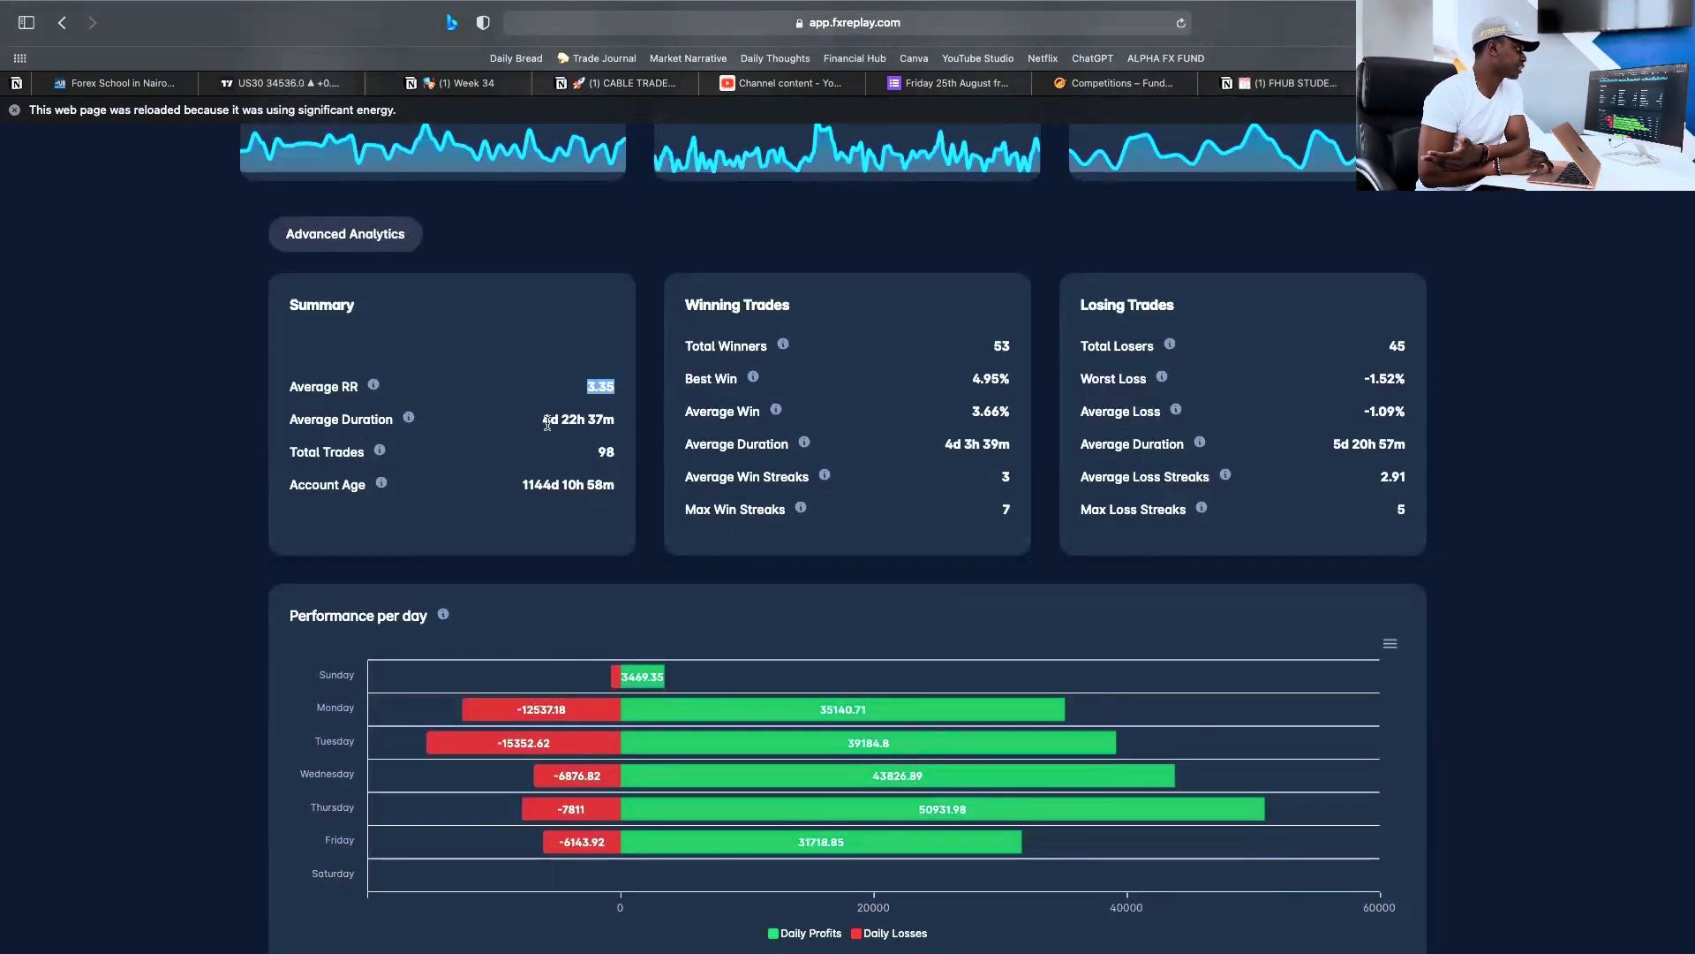
left_click_drag(542, 419, 611, 419)
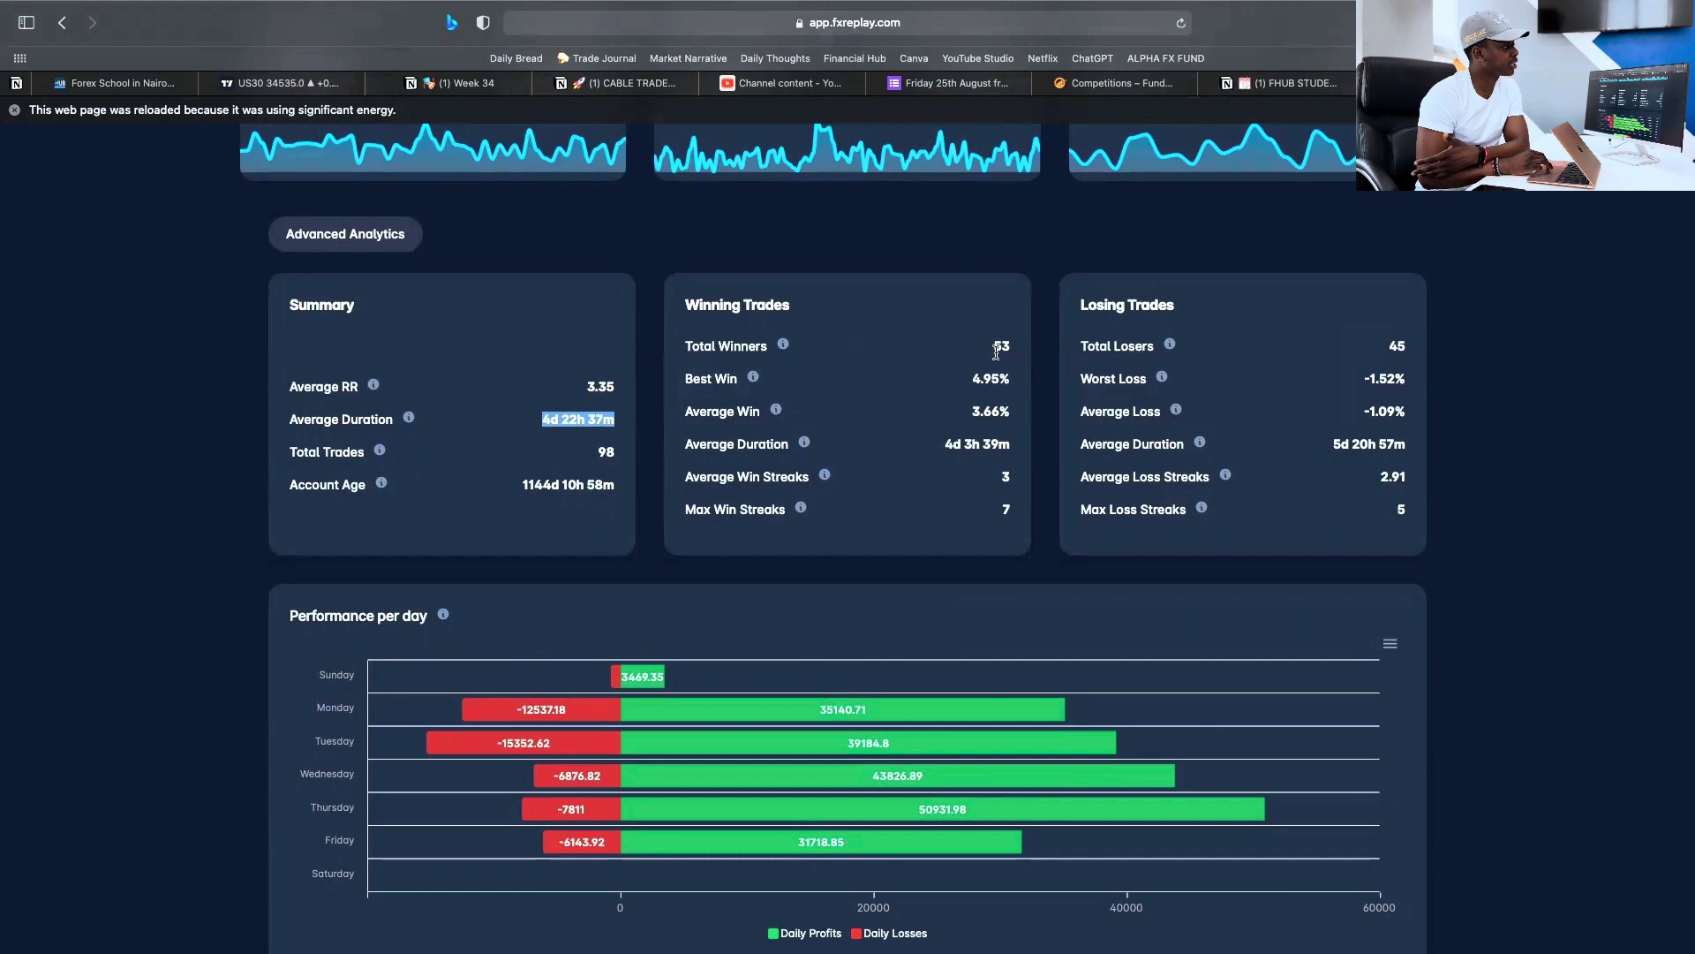
double_click(1002, 346)
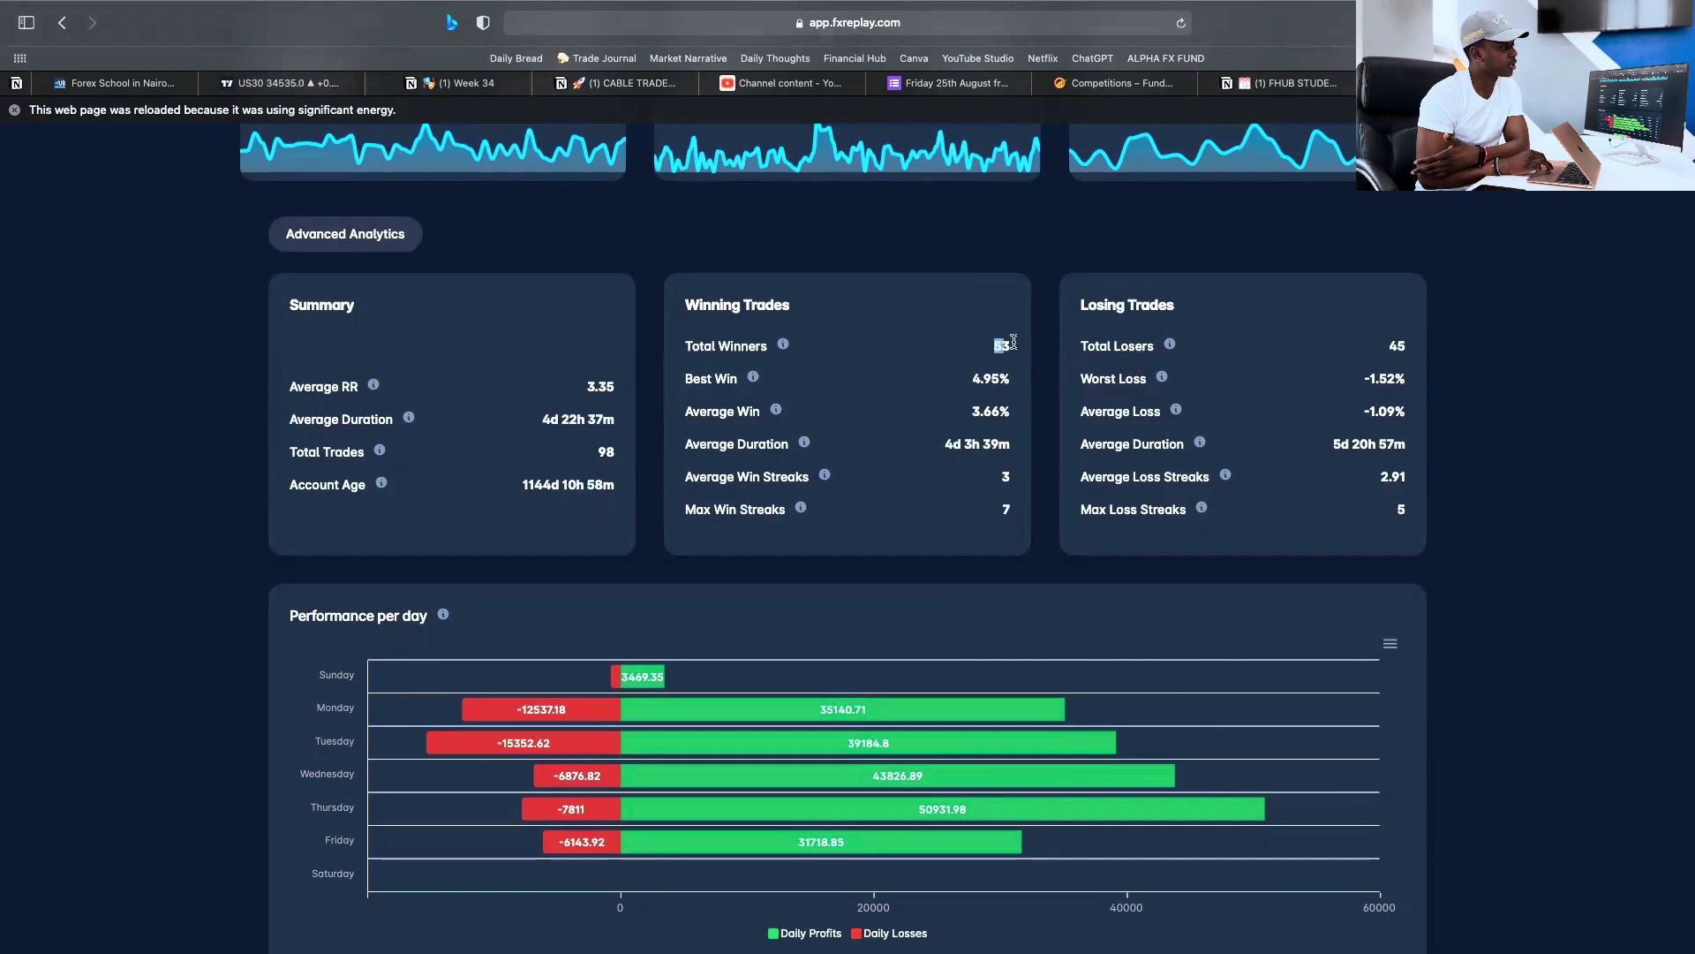
- Compare total losers, best win with worst loss, and average win with average loss, highlighting the figures
triple_click(1413, 336)
left_click(1497, 373)
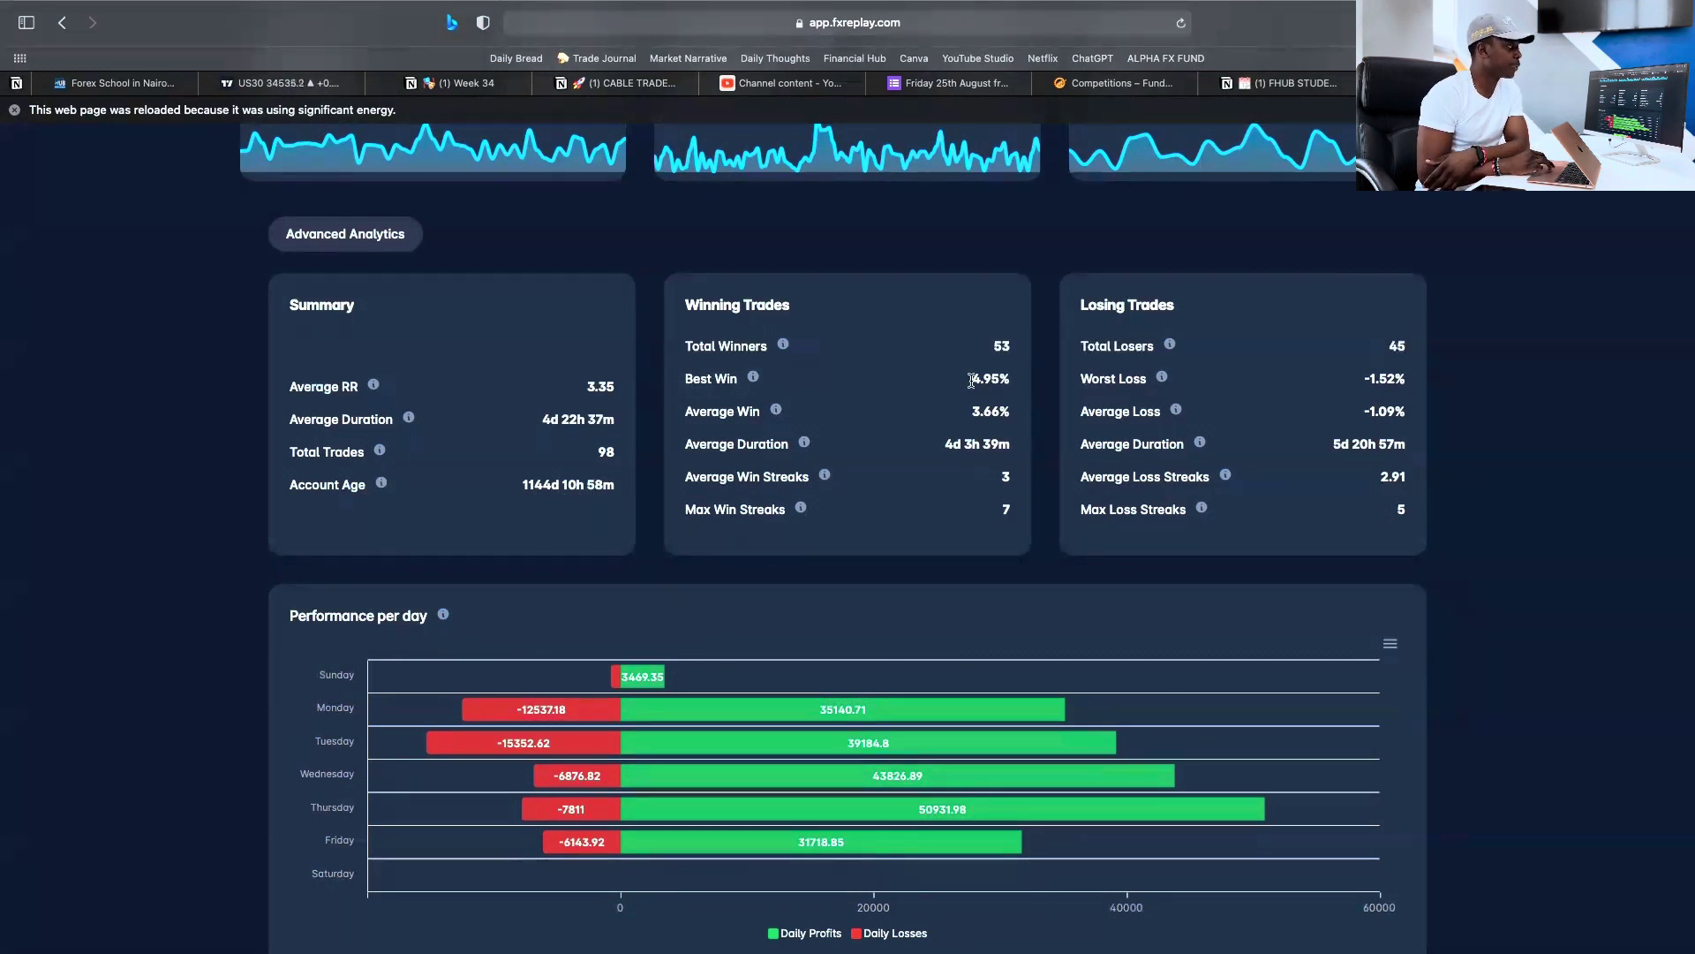
left_click_drag(969, 378, 1017, 379)
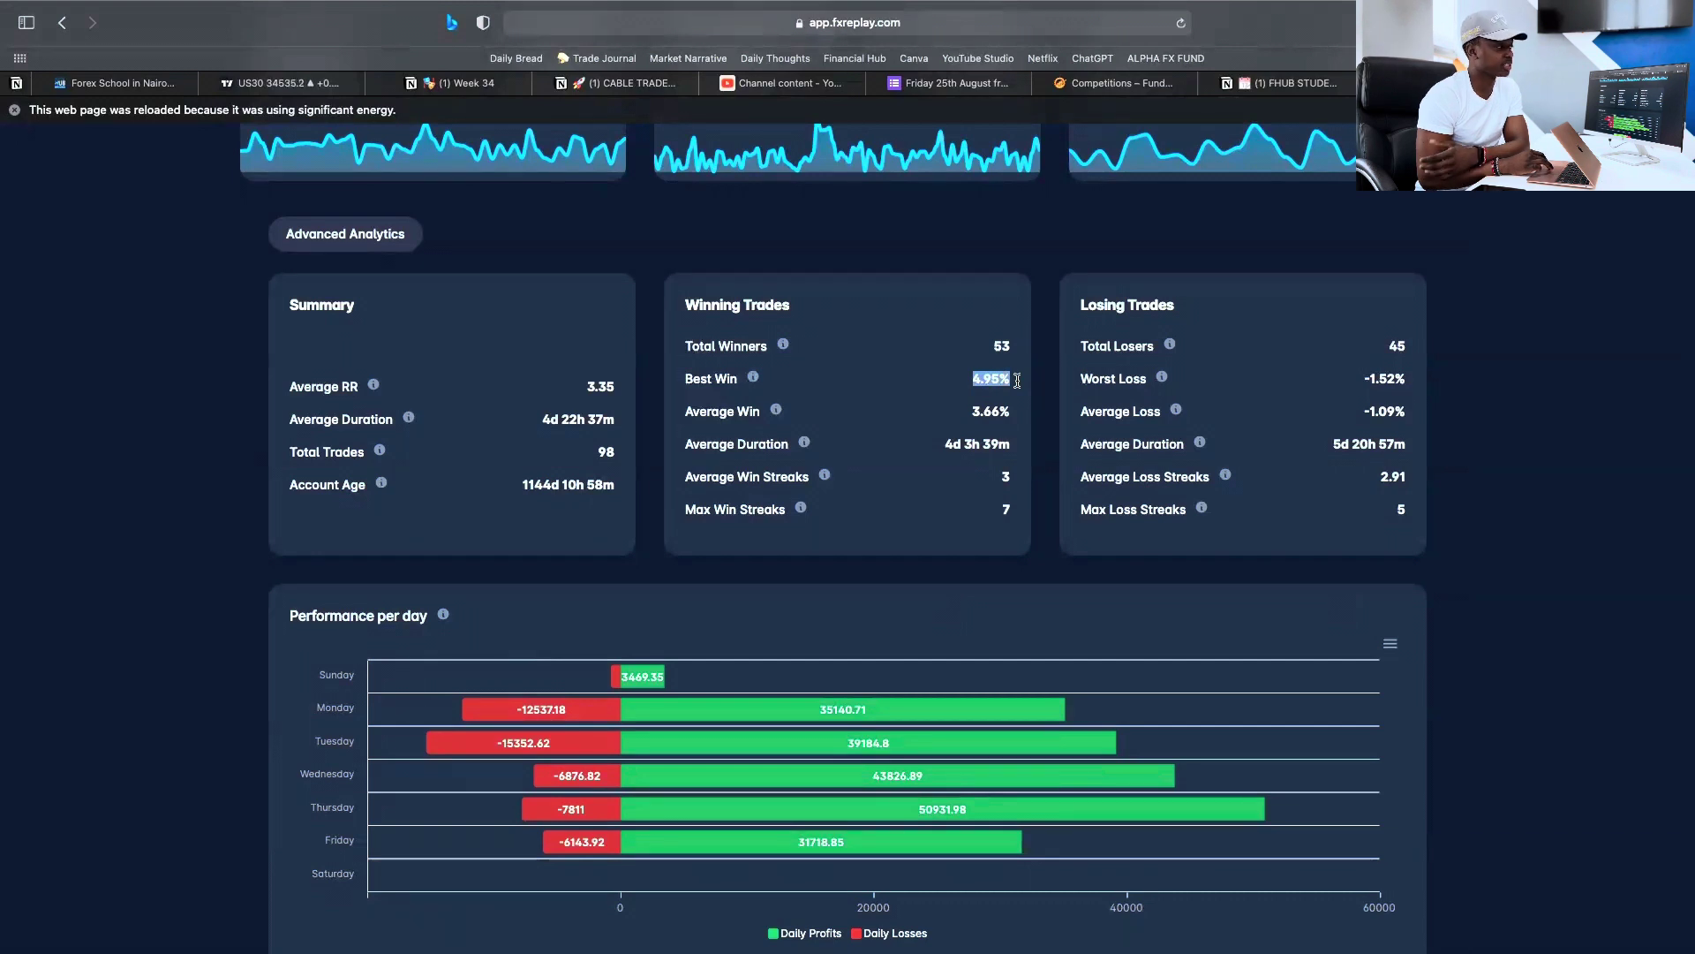
left_click_drag(1362, 381, 1408, 381)
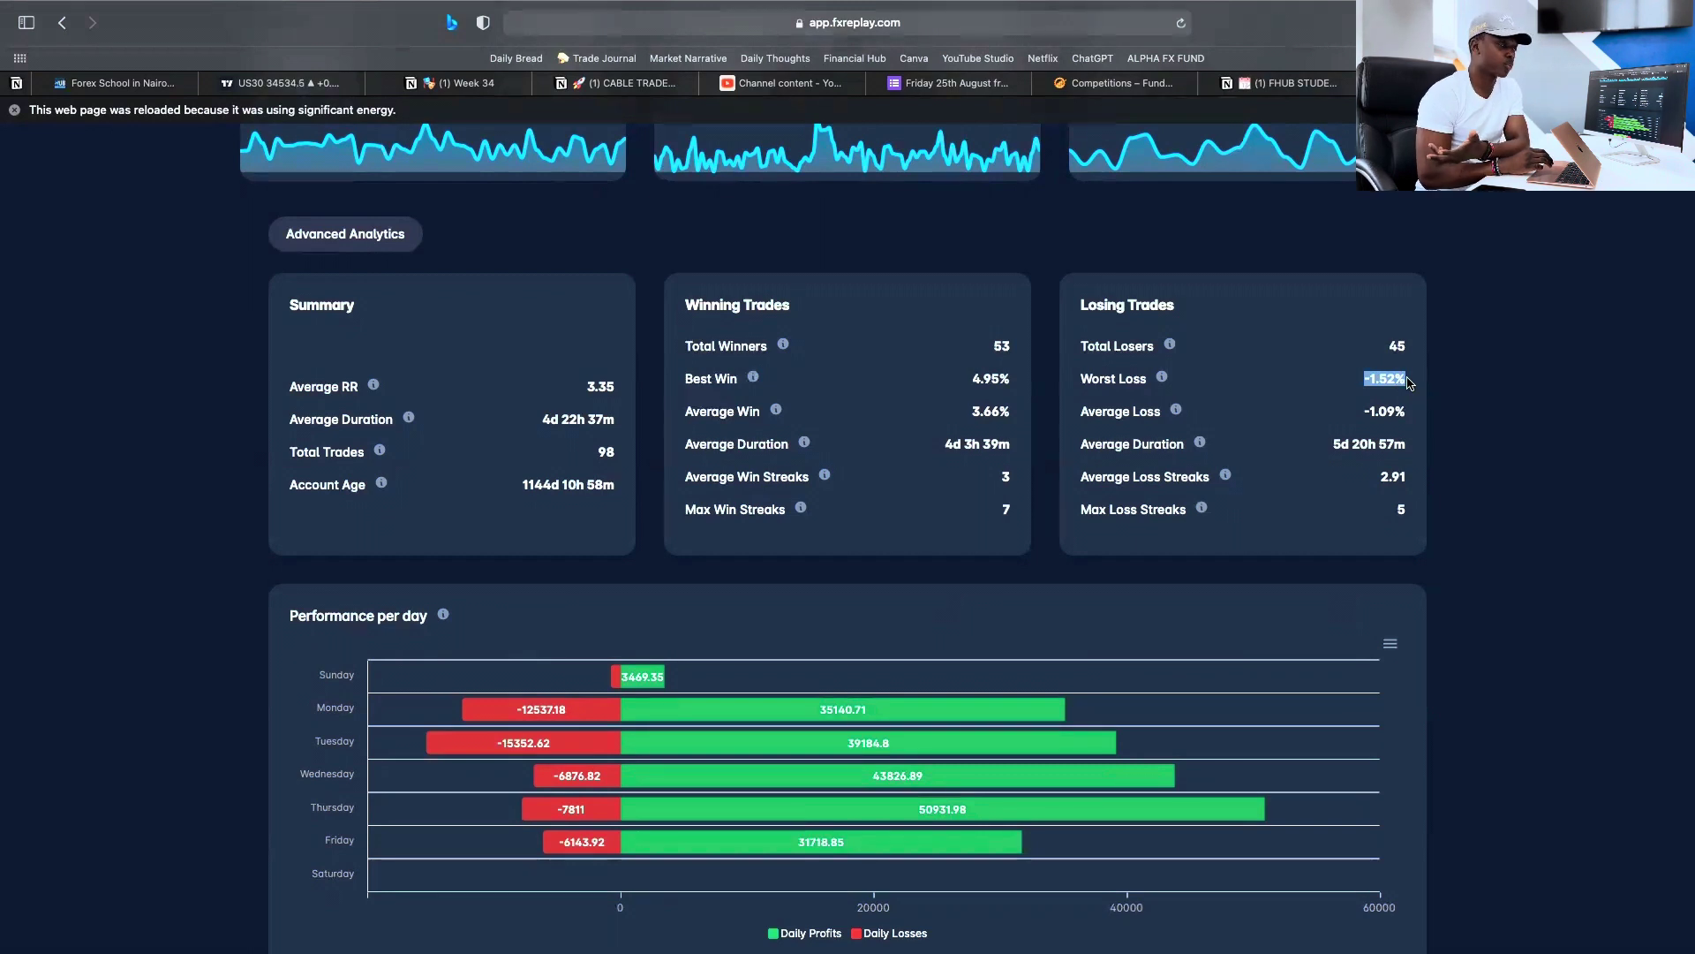
left_click_drag(970, 413, 1008, 413)
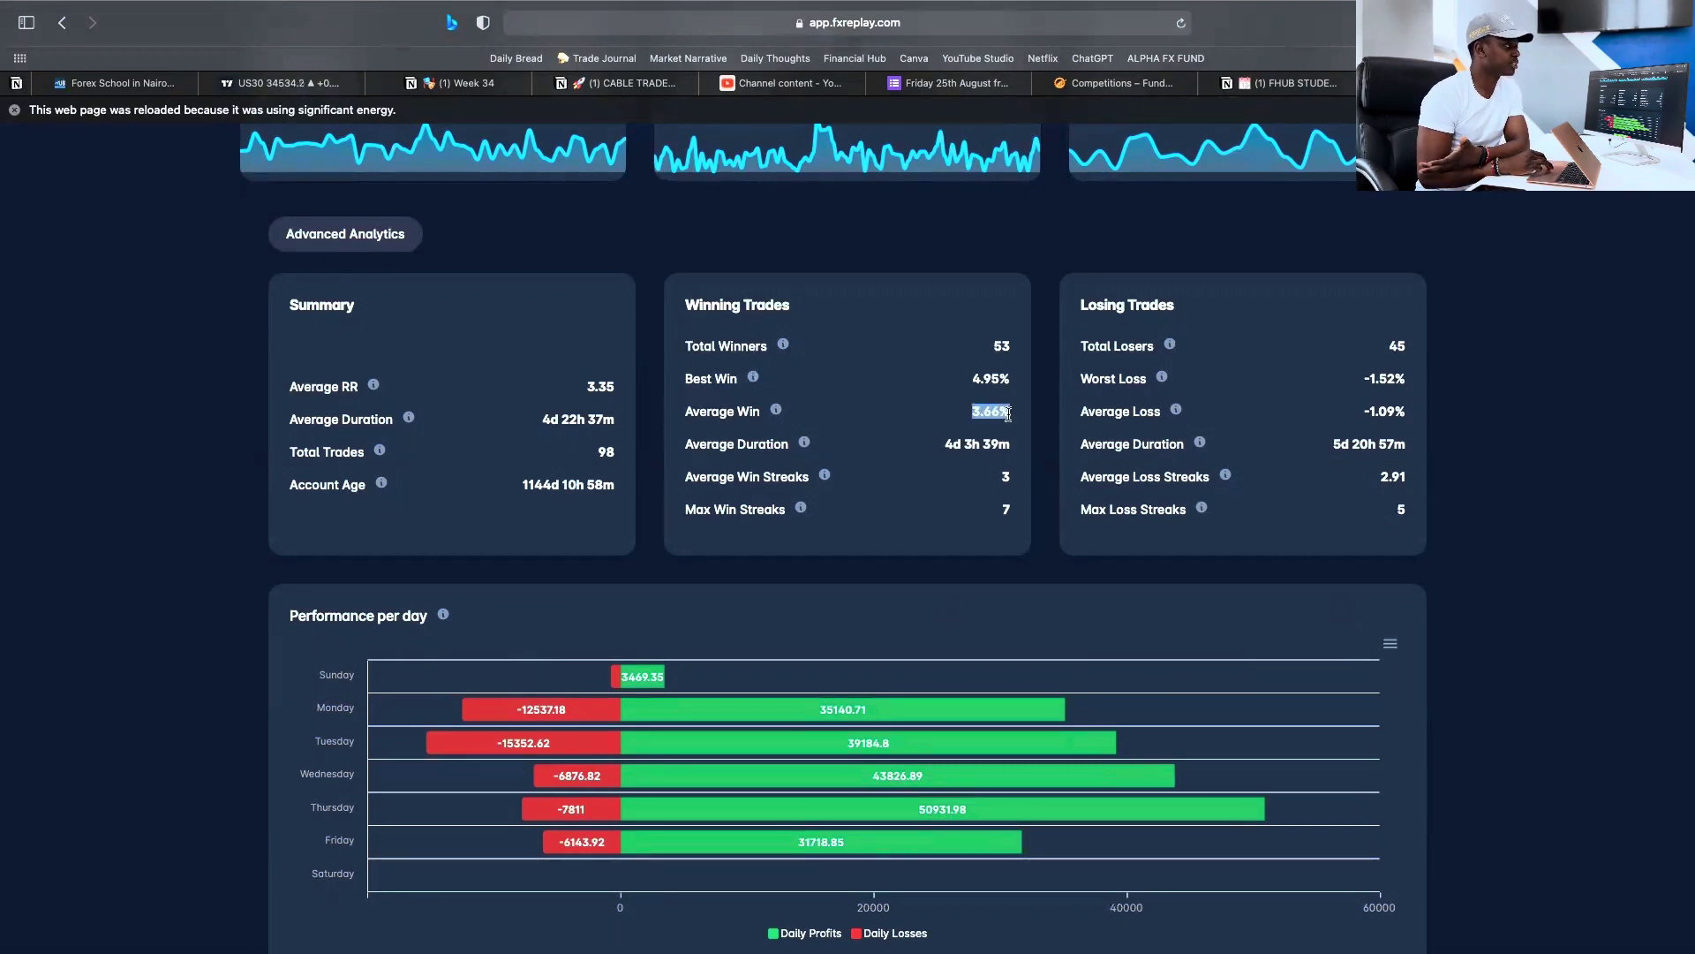
left_click_drag(1364, 412, 1411, 409)
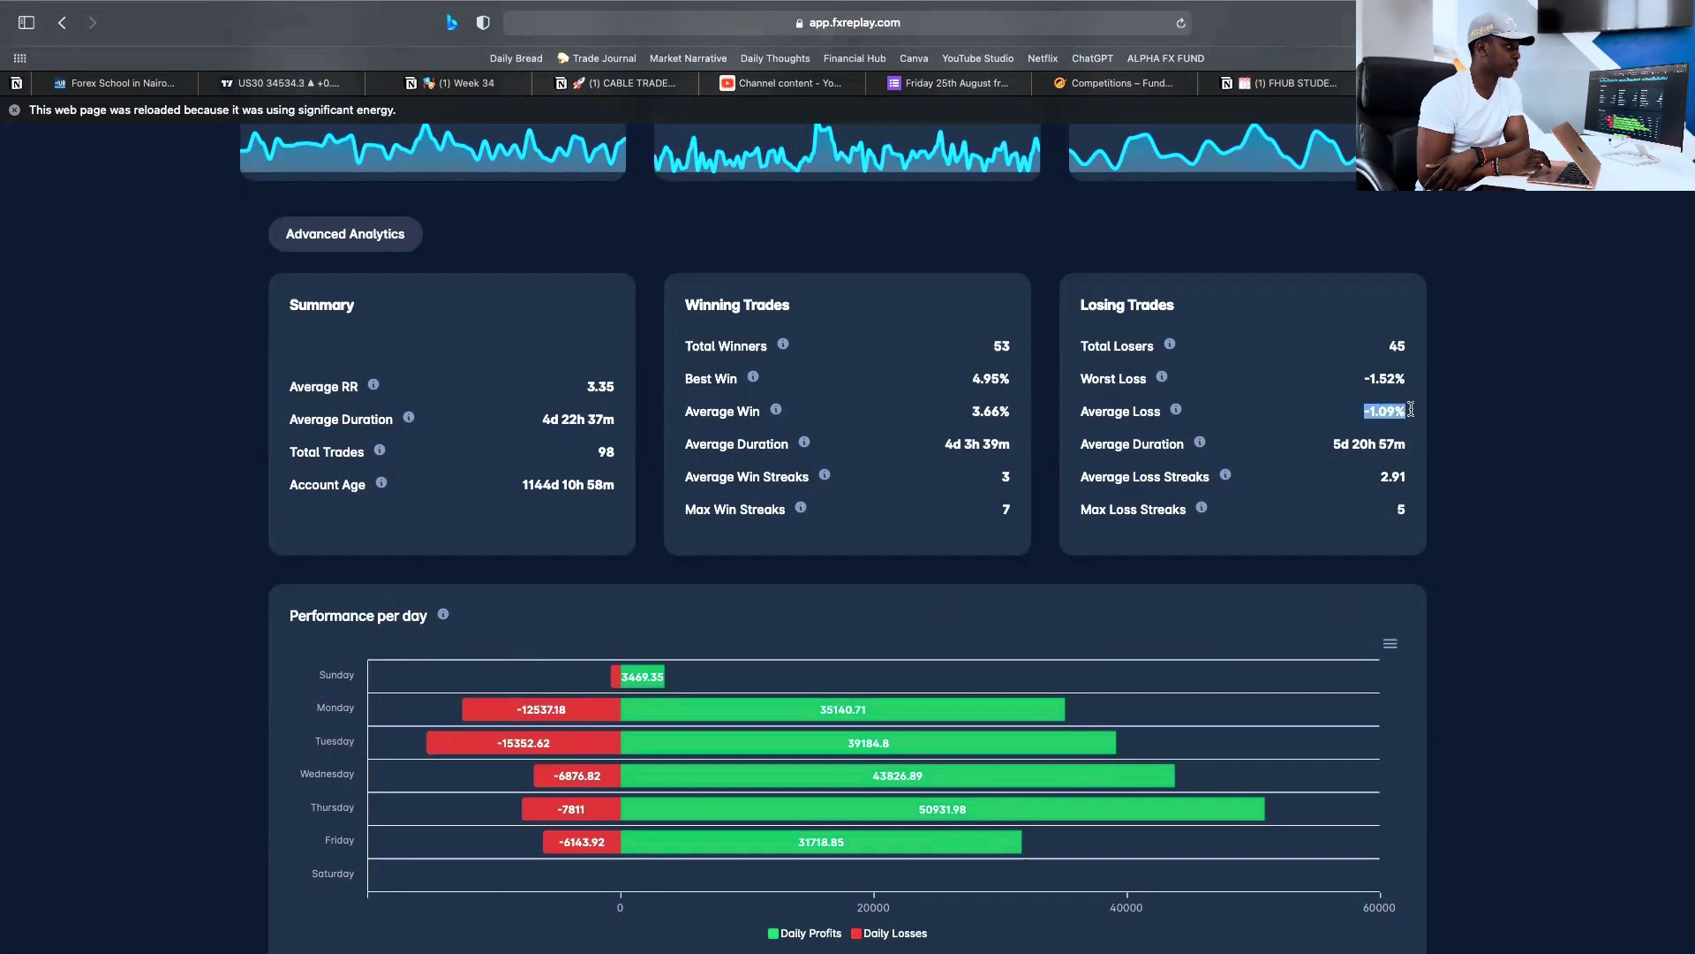
- Compare the average duration of winning trades, losing trades and all trades in the summary, highlighting each value
scroll(1411, 409, "down", 1)
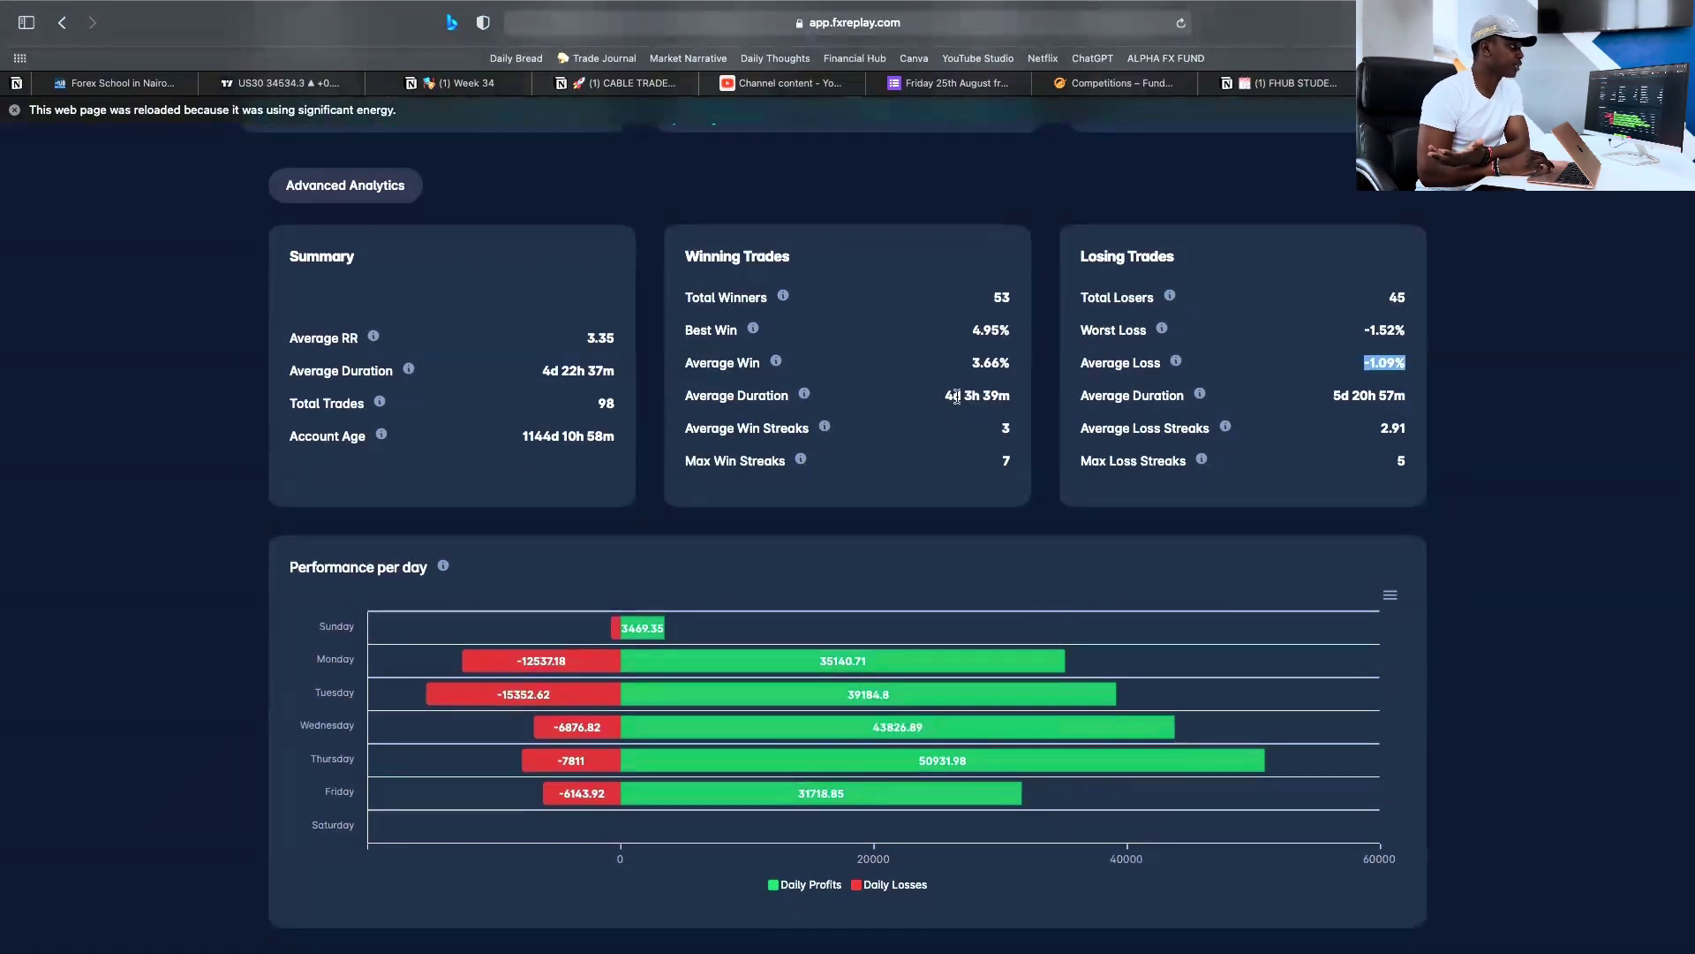
left_click_drag(943, 397, 989, 396)
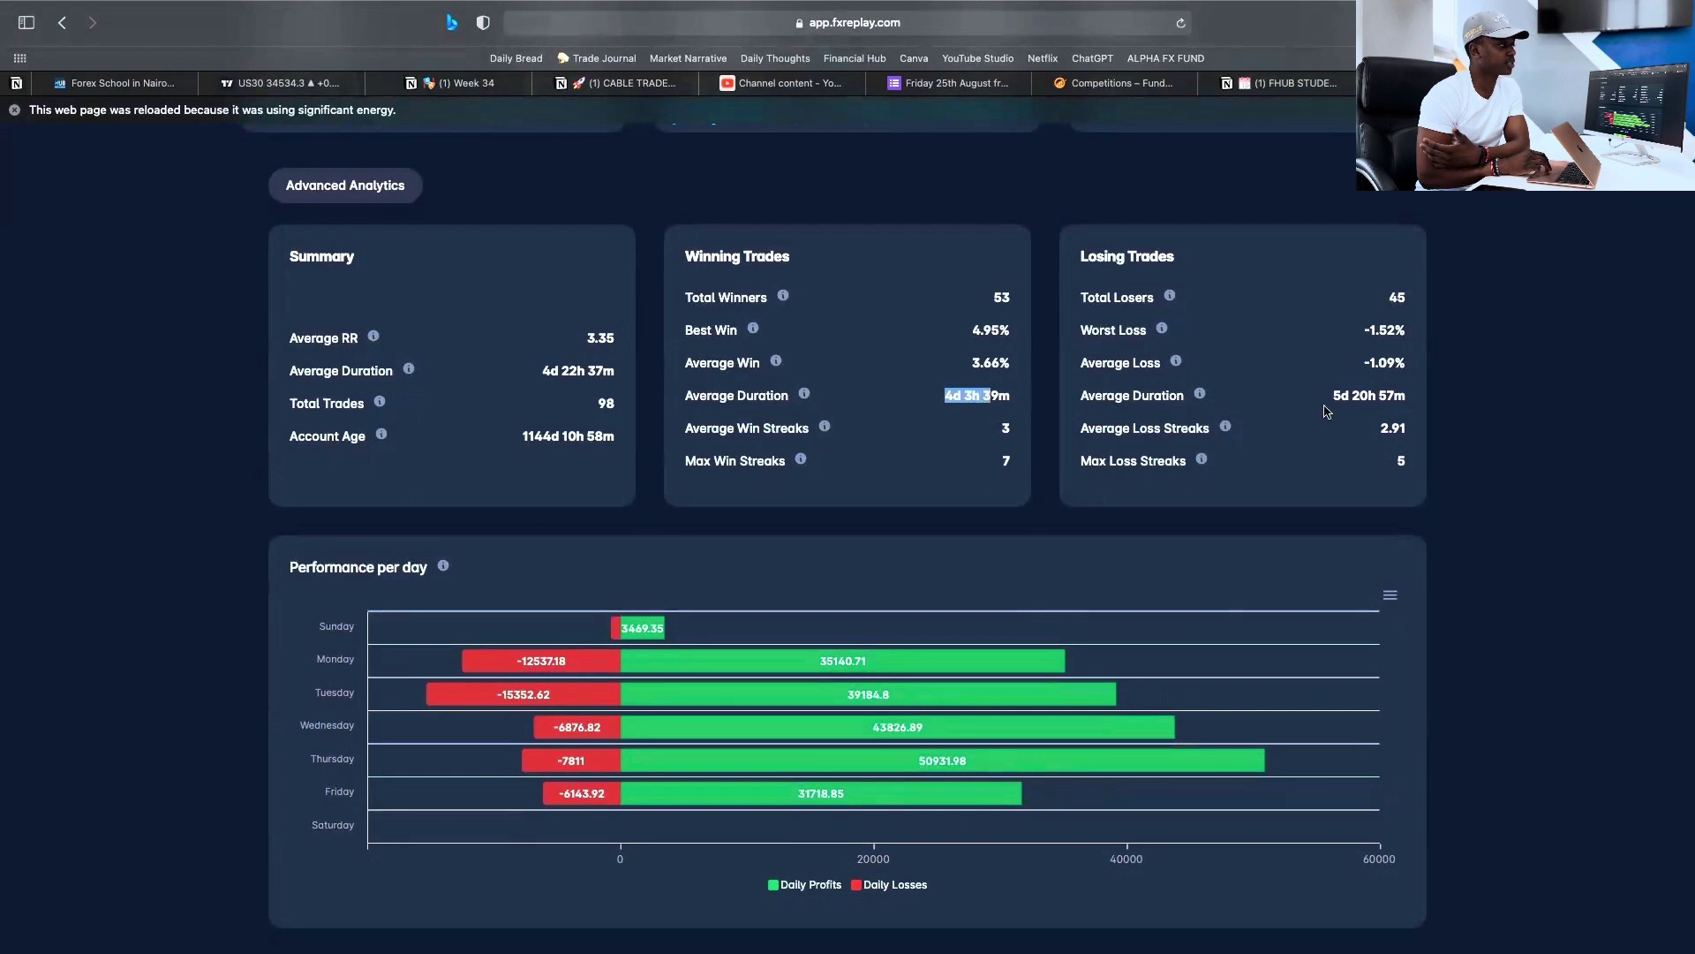
left_click_drag(1330, 396, 1342, 396)
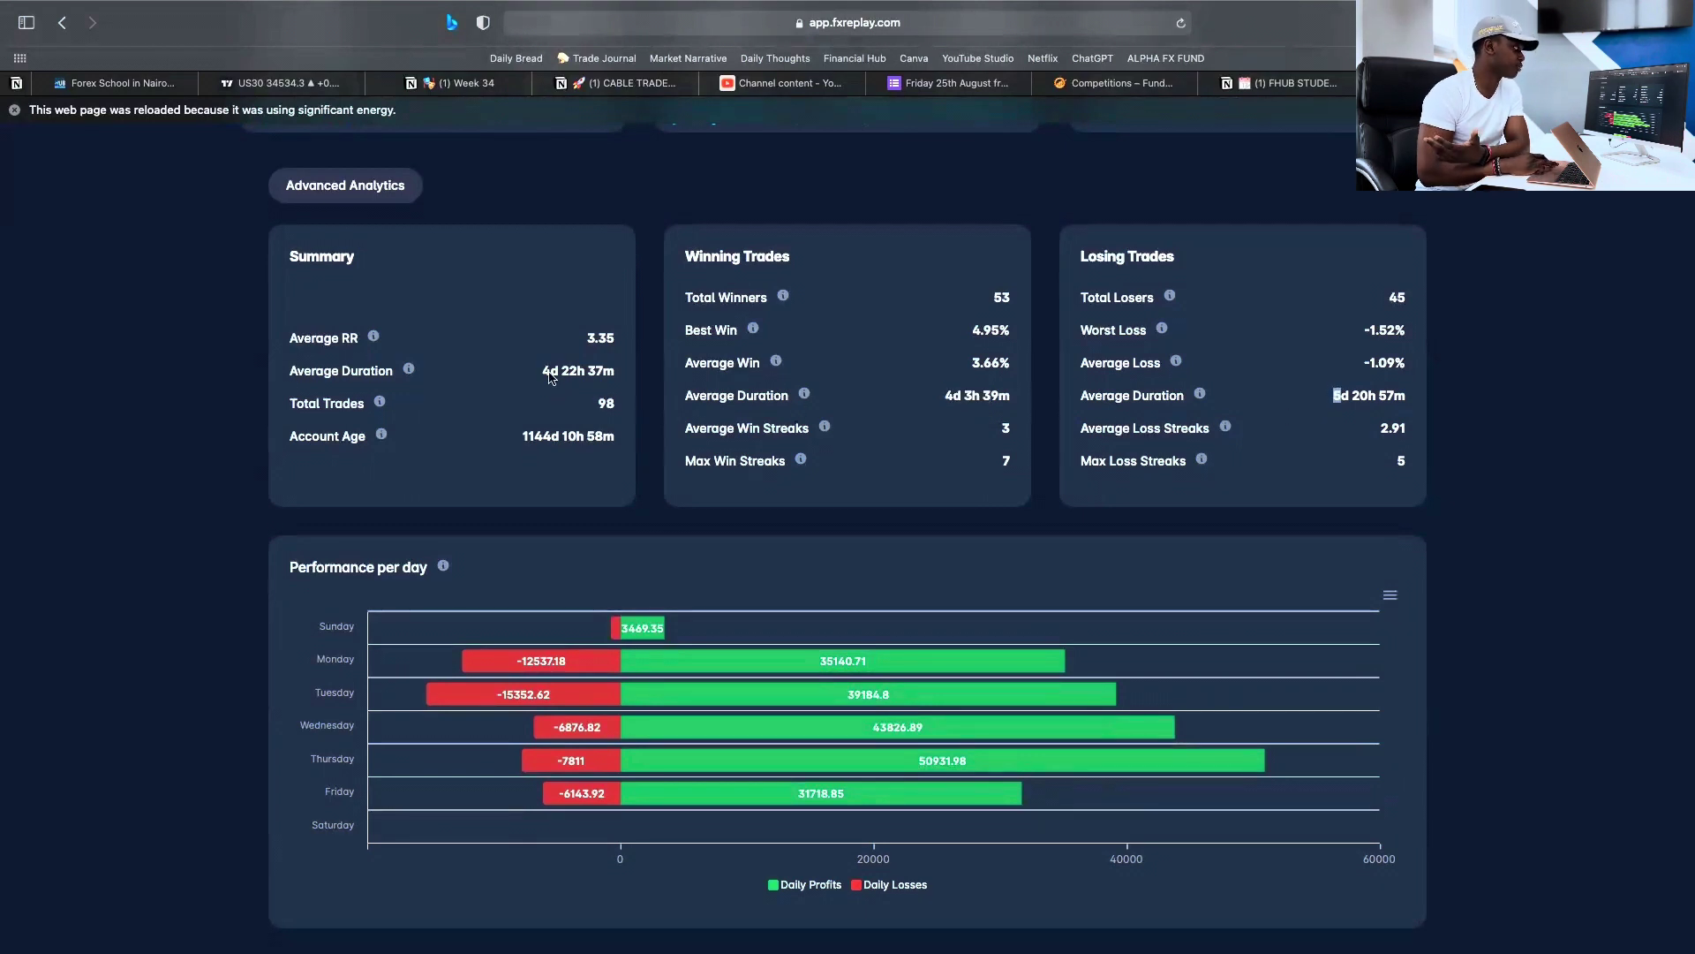
left_click_drag(549, 371, 589, 371)
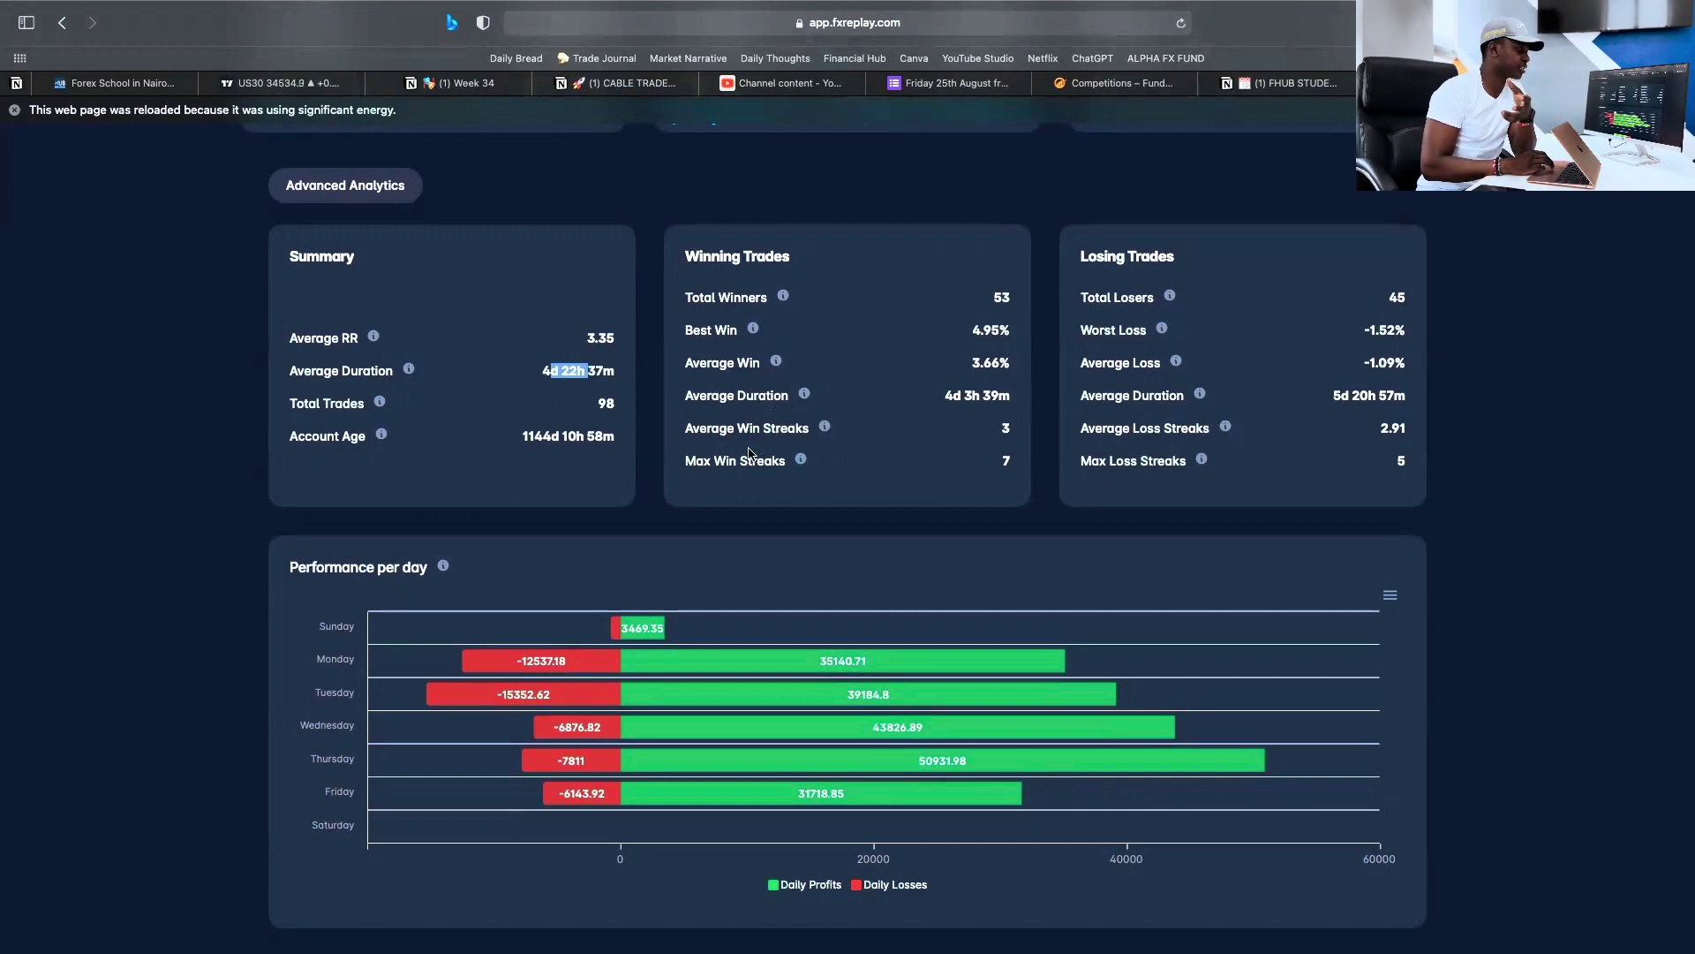
- Examine the max win streaks and max loss streaks, highlighting them, and clear the text selection
mouse_move(789, 460)
left_mouse_down()
mouse_move(707, 462)
mouse_move(751, 464)
left_mouse_up()
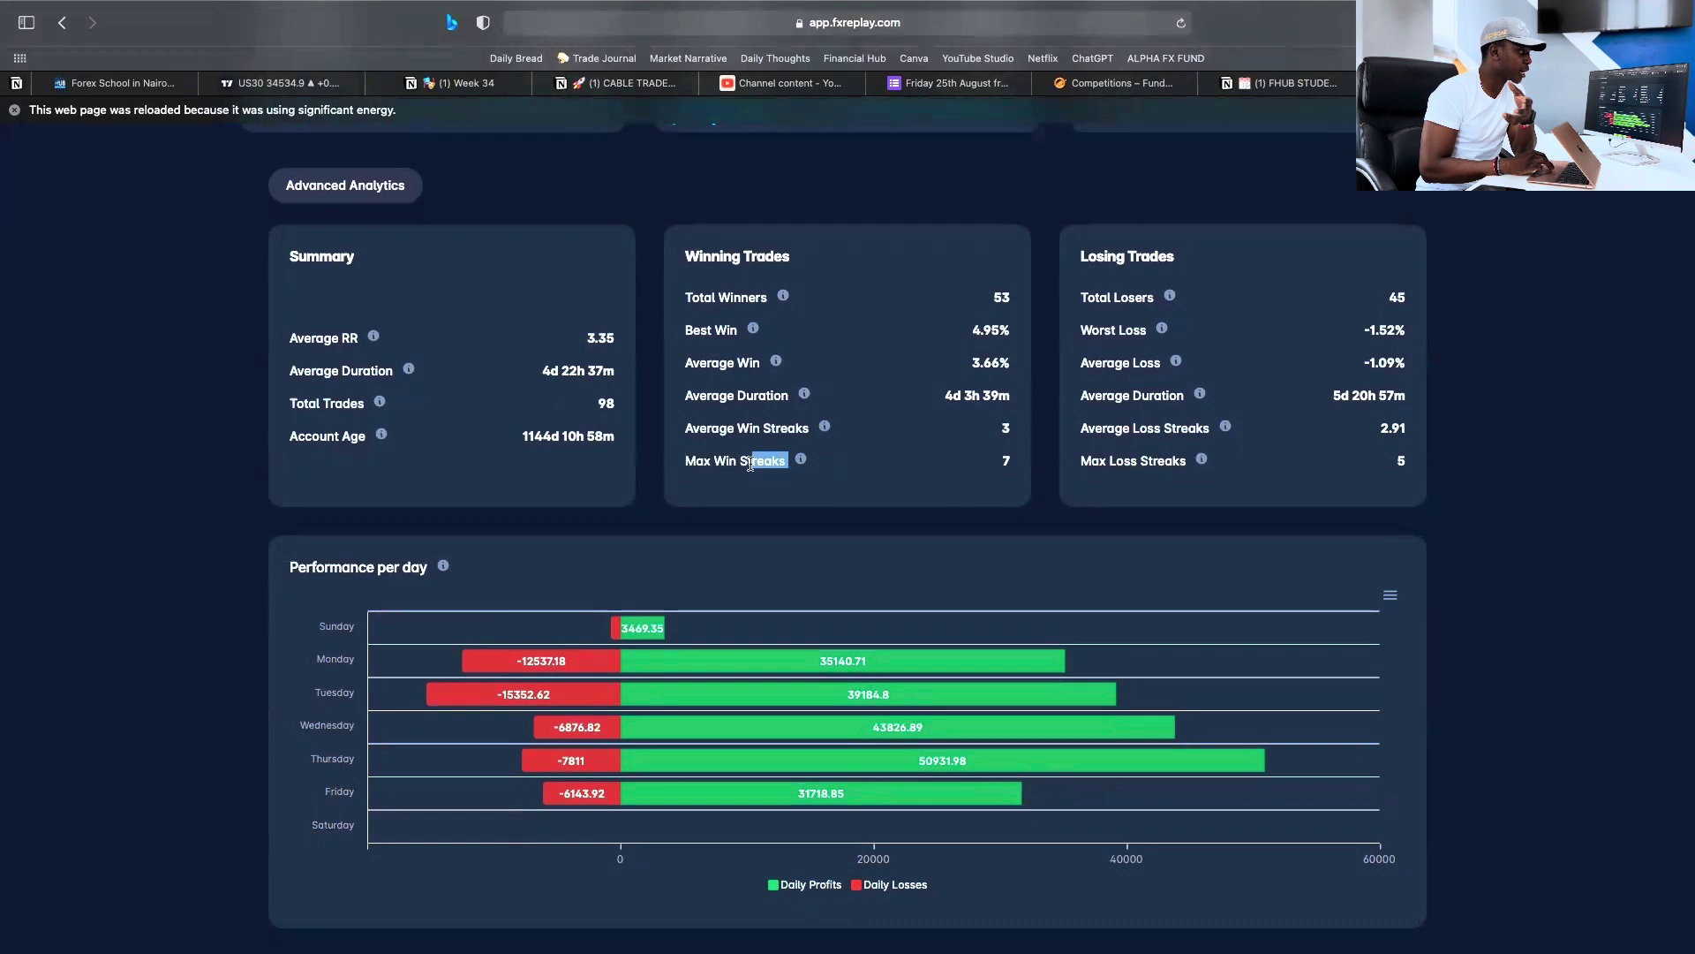
left_click_drag(1188, 461, 1139, 464)
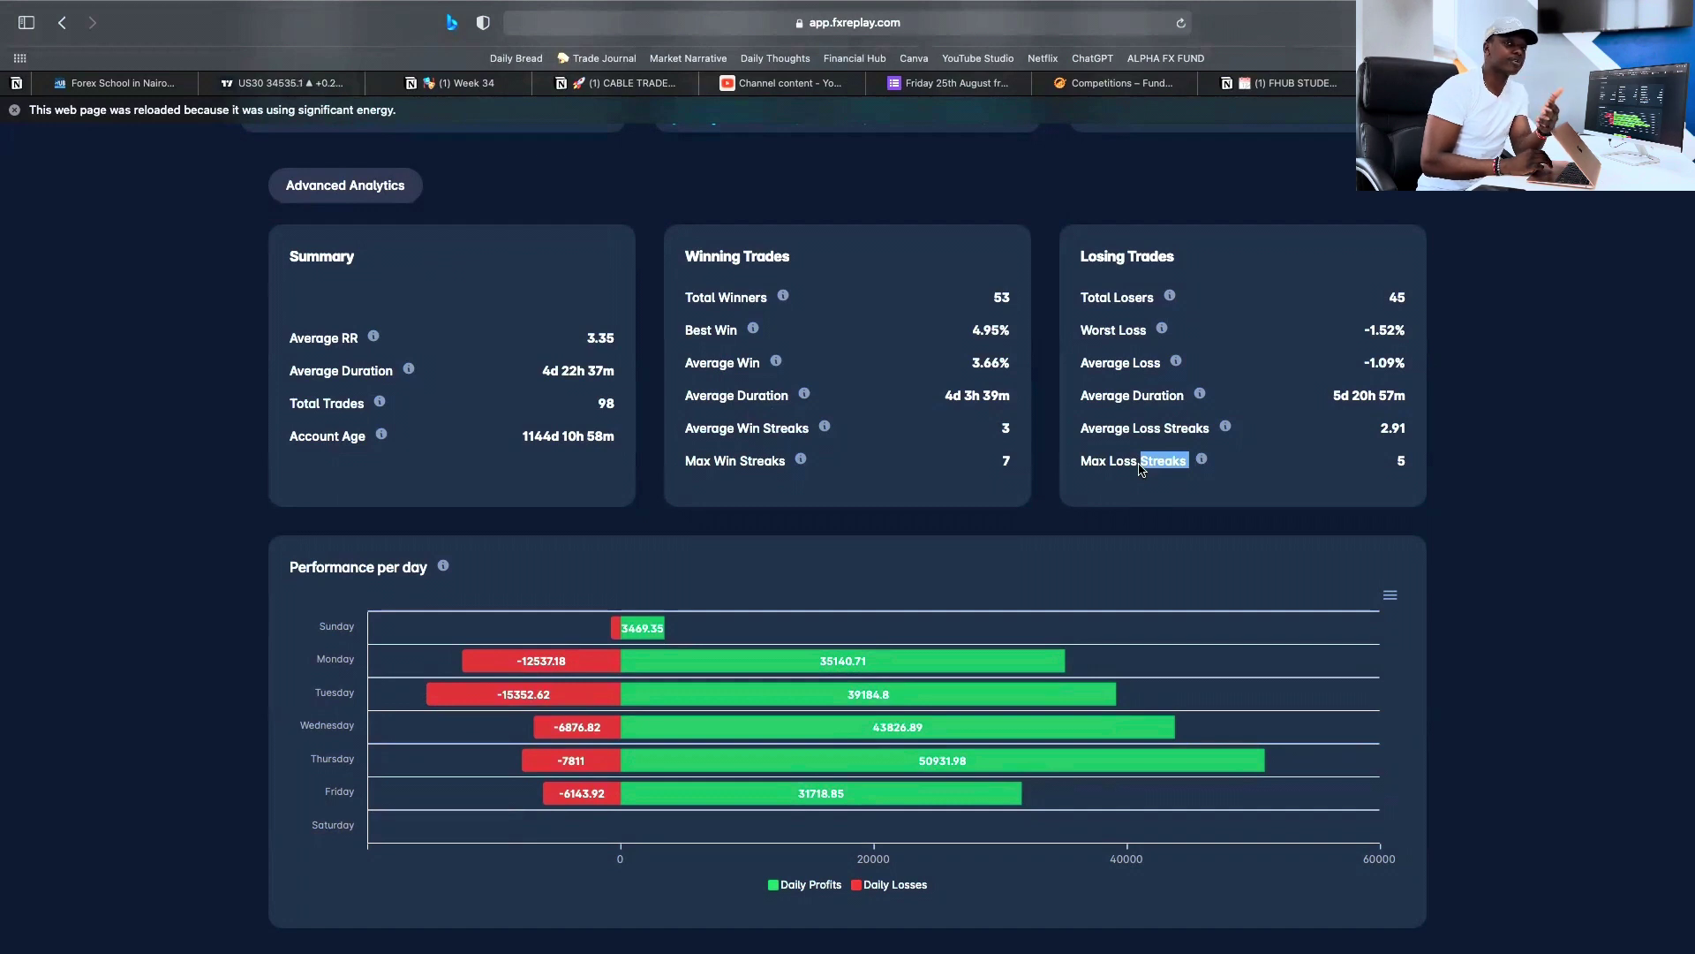
left_click_drag(1386, 462, 1403, 461)
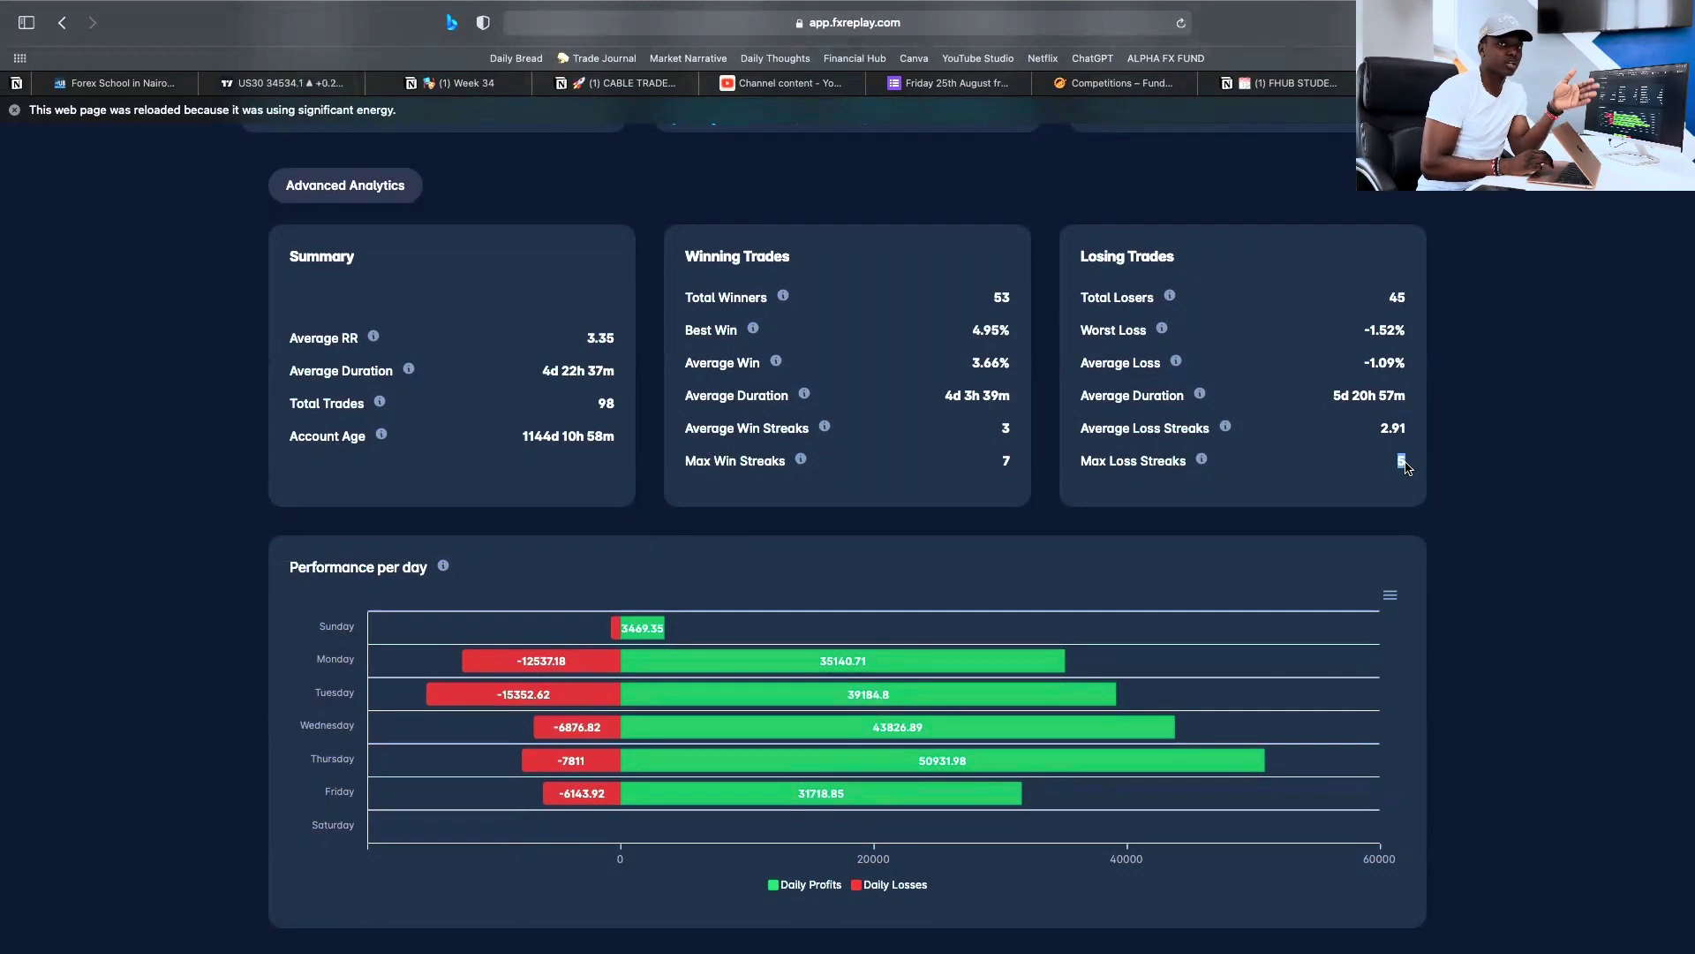
left_click_drag(1005, 464, 1033, 462)
left_click(1532, 487)
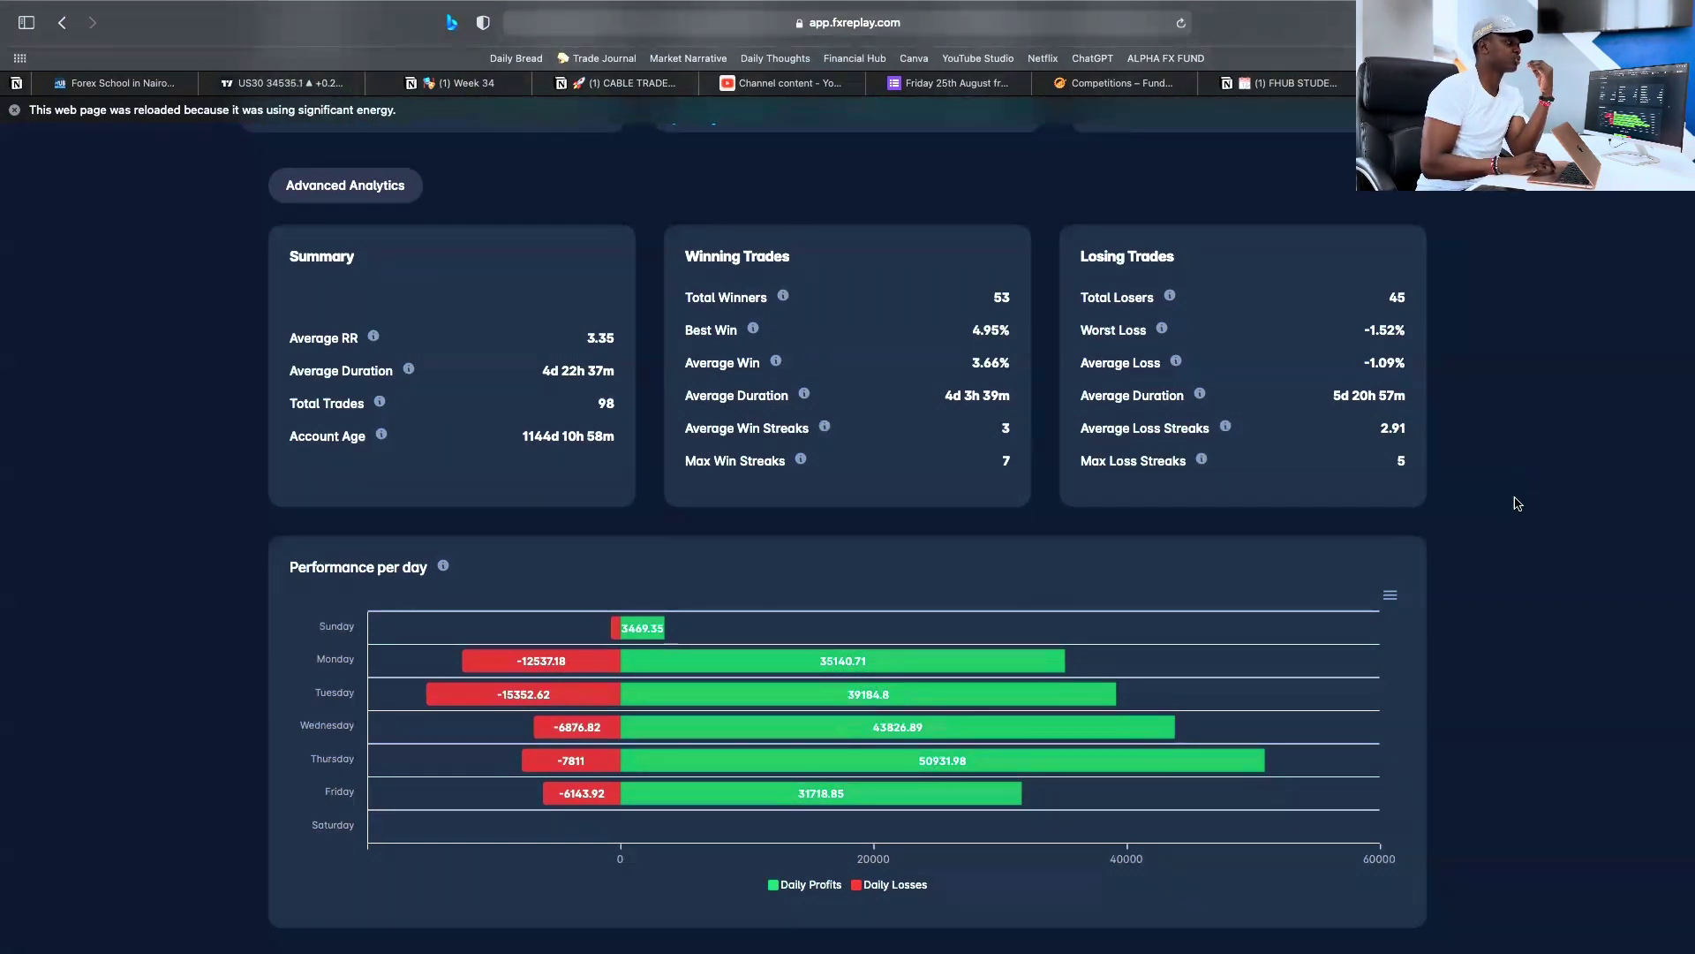
- Inspect the Performance per day chart, reading Thursday's and Wednesday's profits, Tuesday's losses and Monday's profits and losses
scroll(1027, 484, "down", 1)
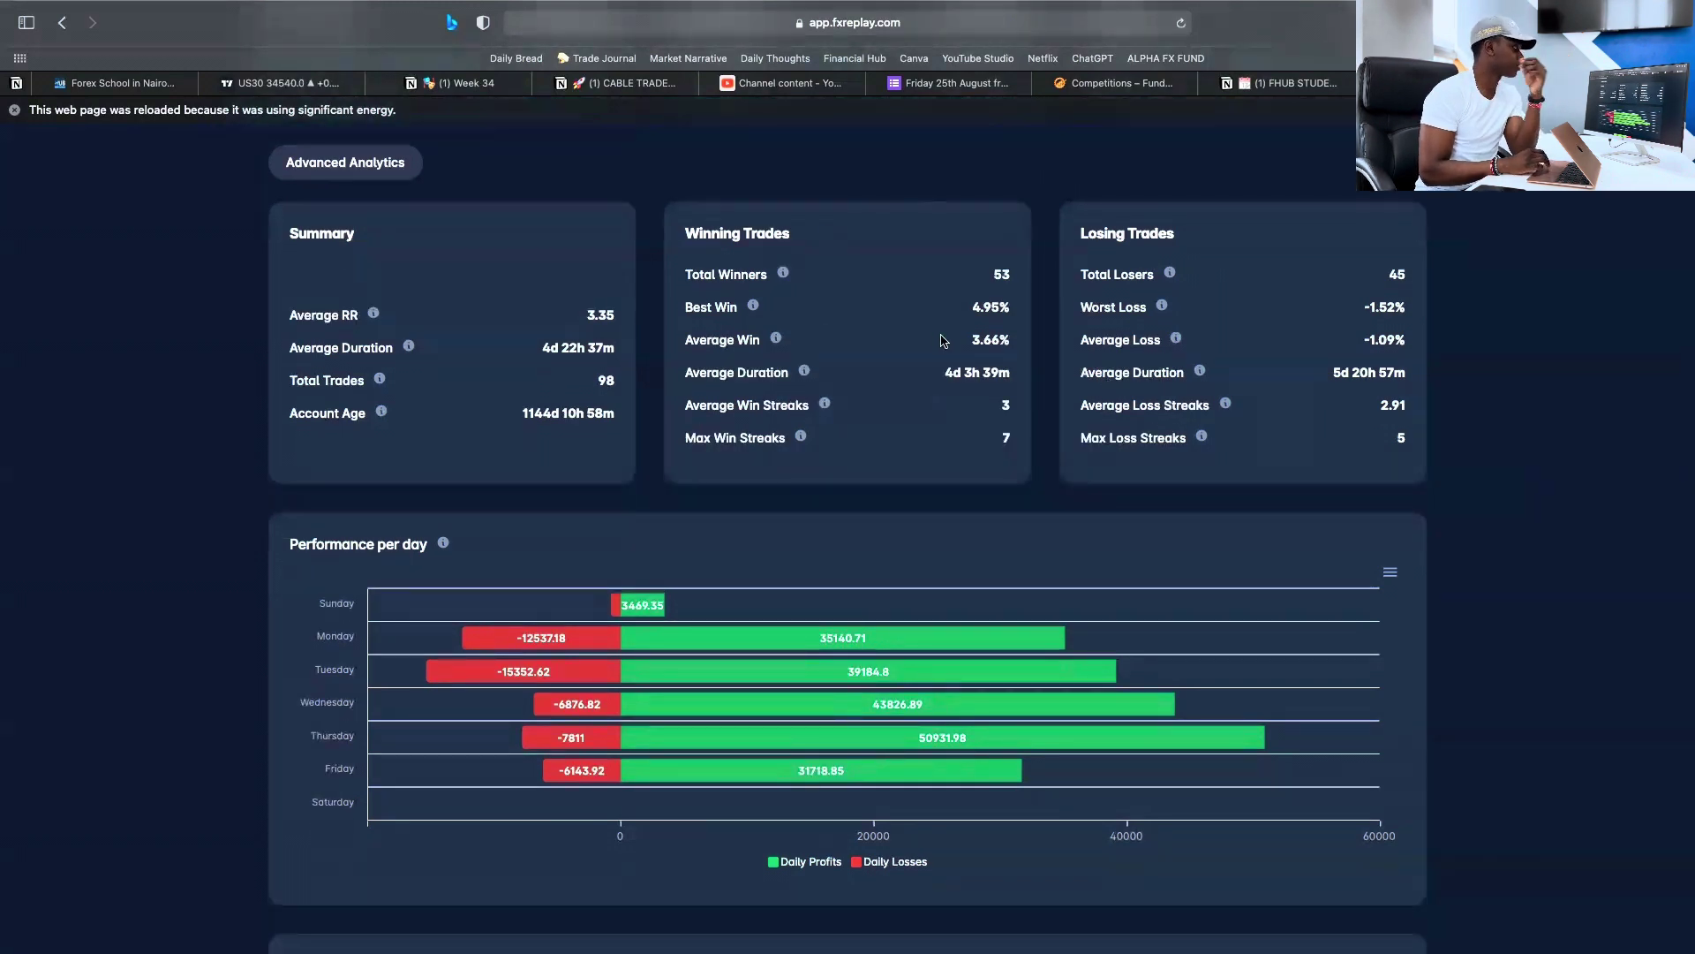
scroll(943, 341, "down", 5)
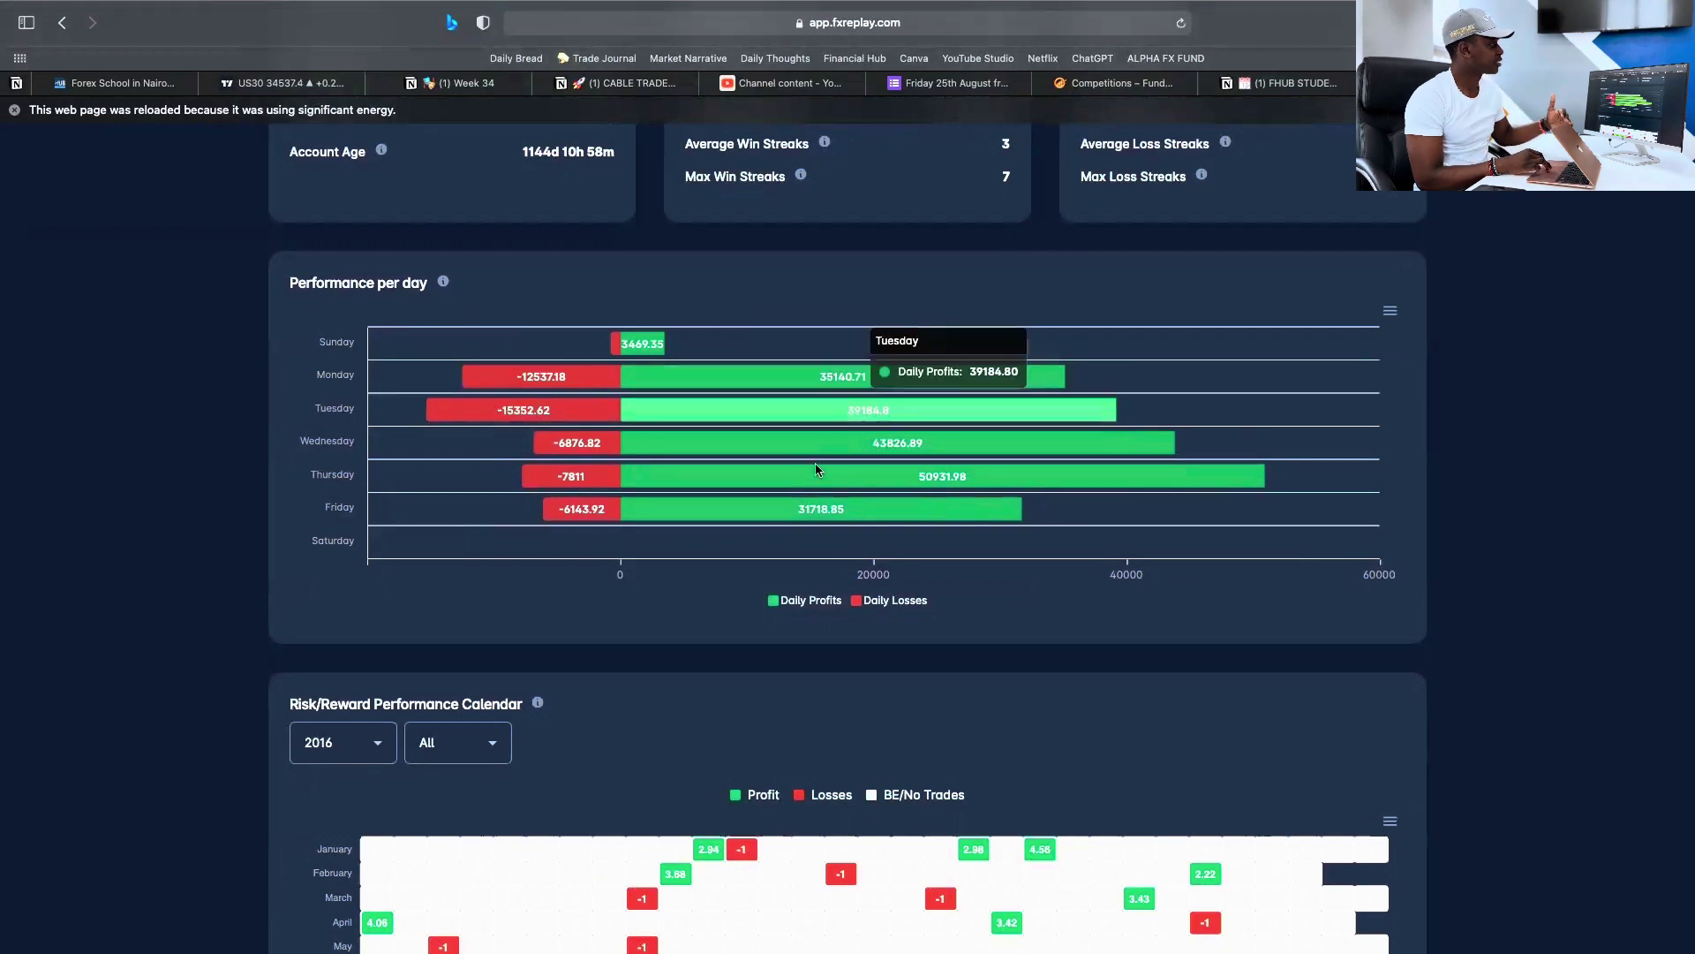
mouse_move(796, 485)
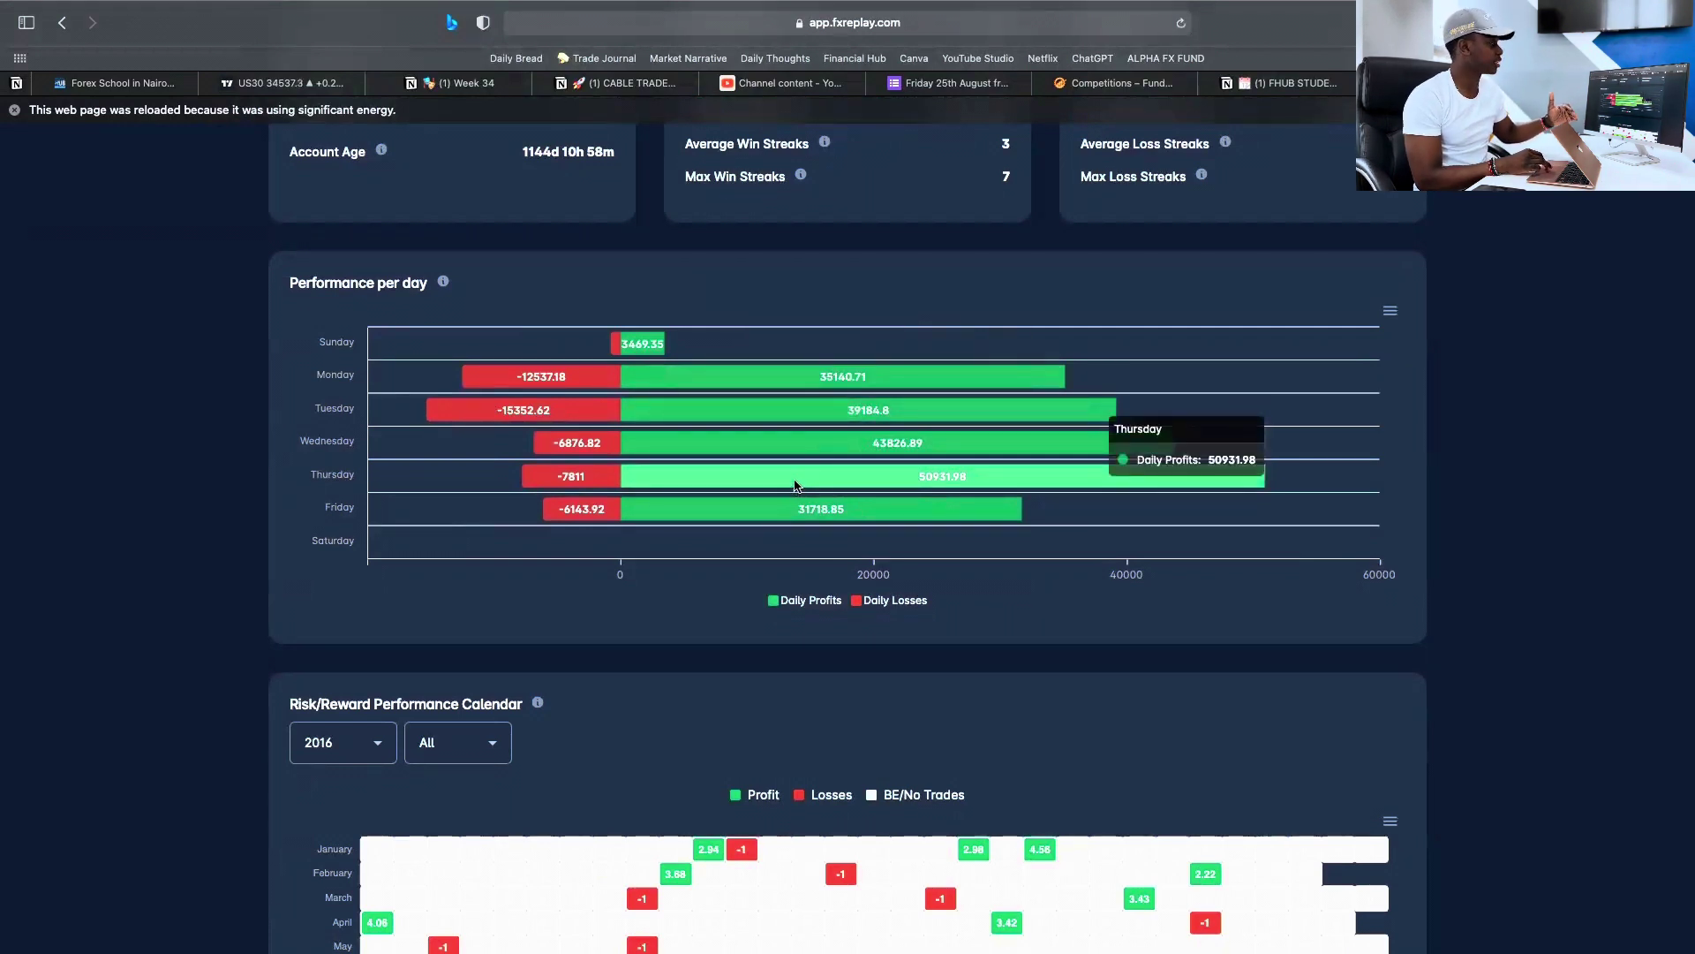
mouse_move(797, 449)
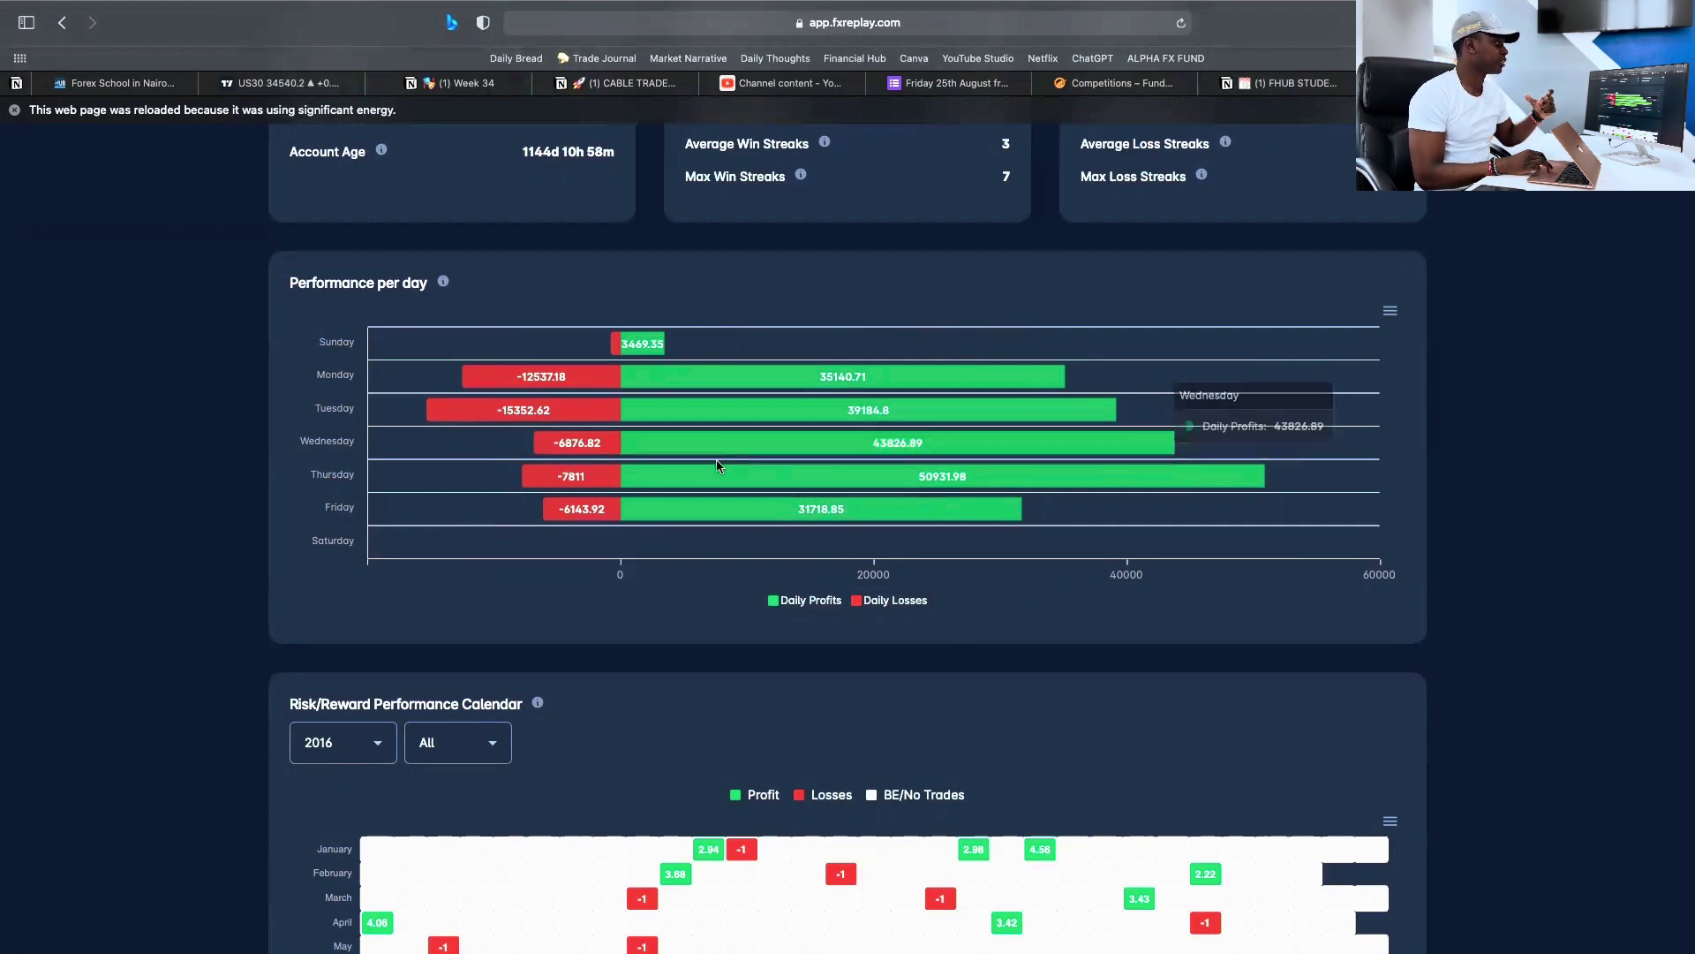
mouse_move(536, 419)
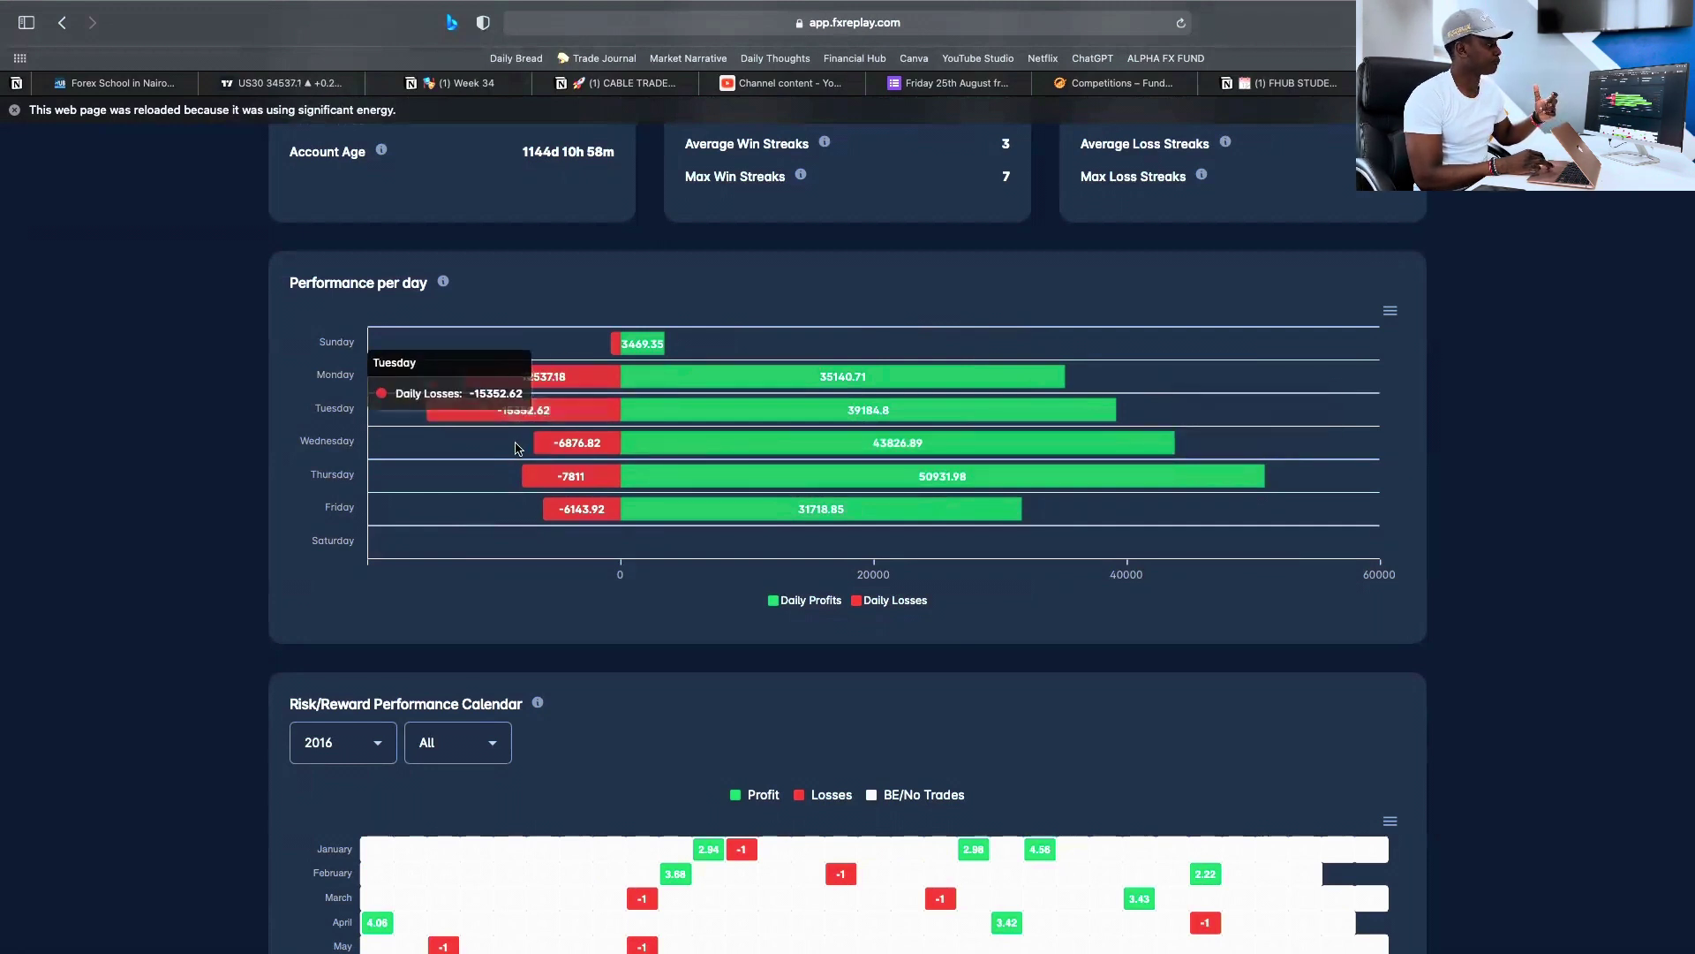
mouse_move(545, 382)
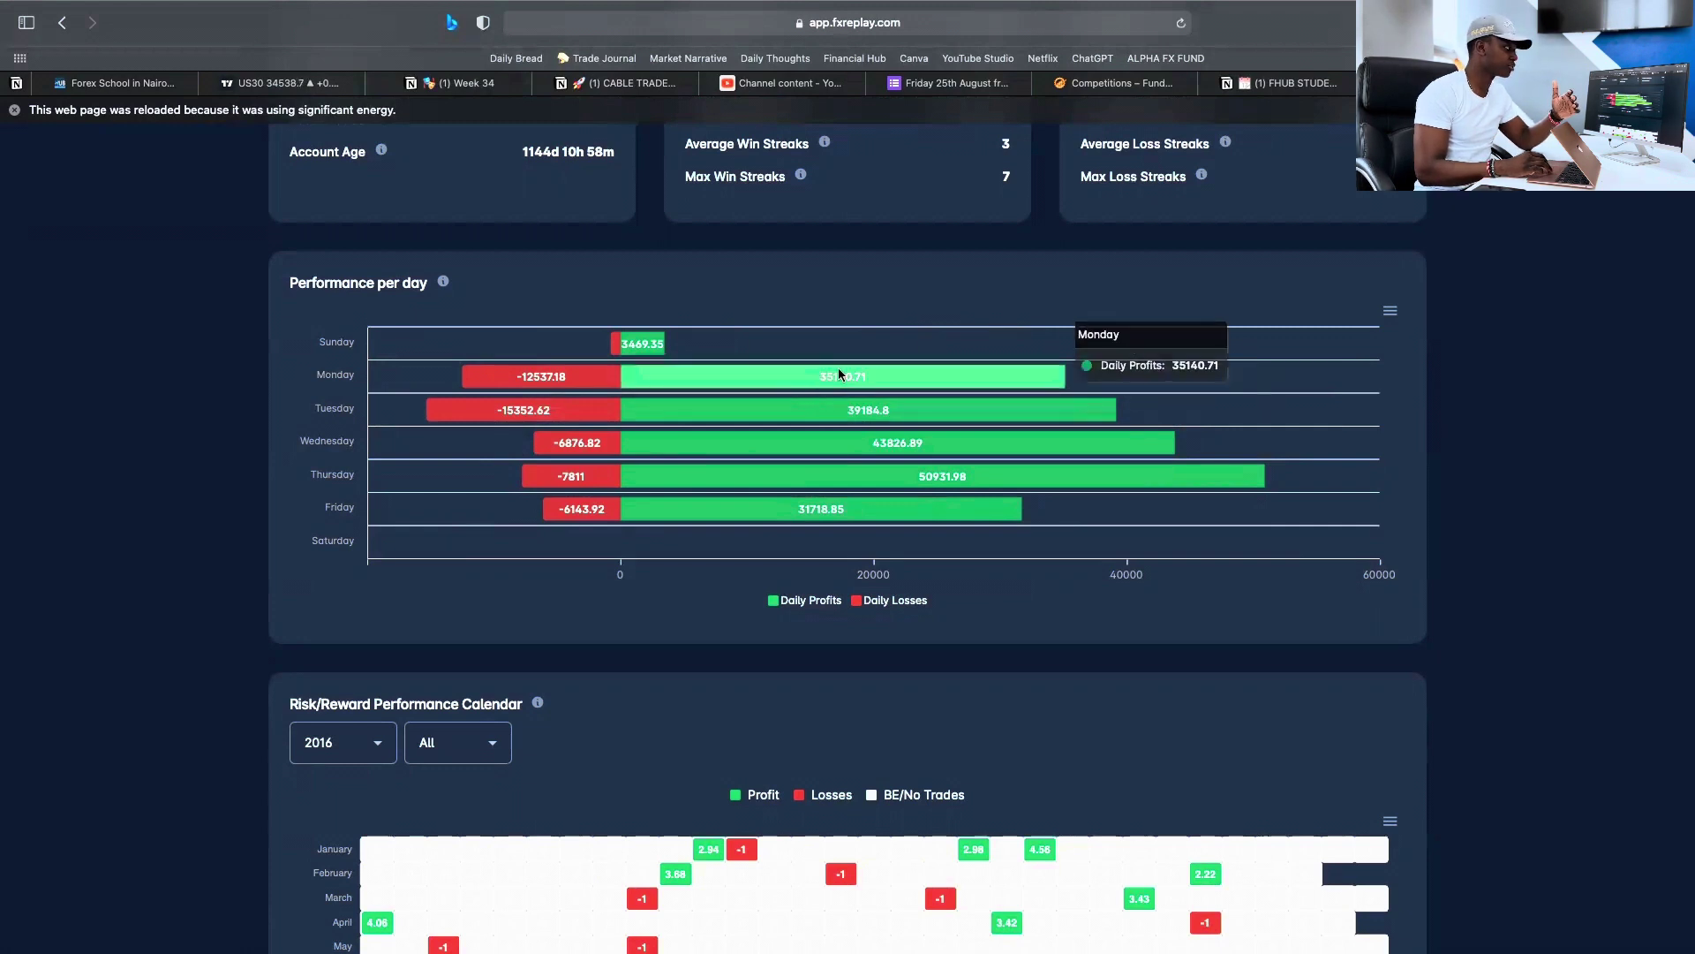
mouse_move(874, 413)
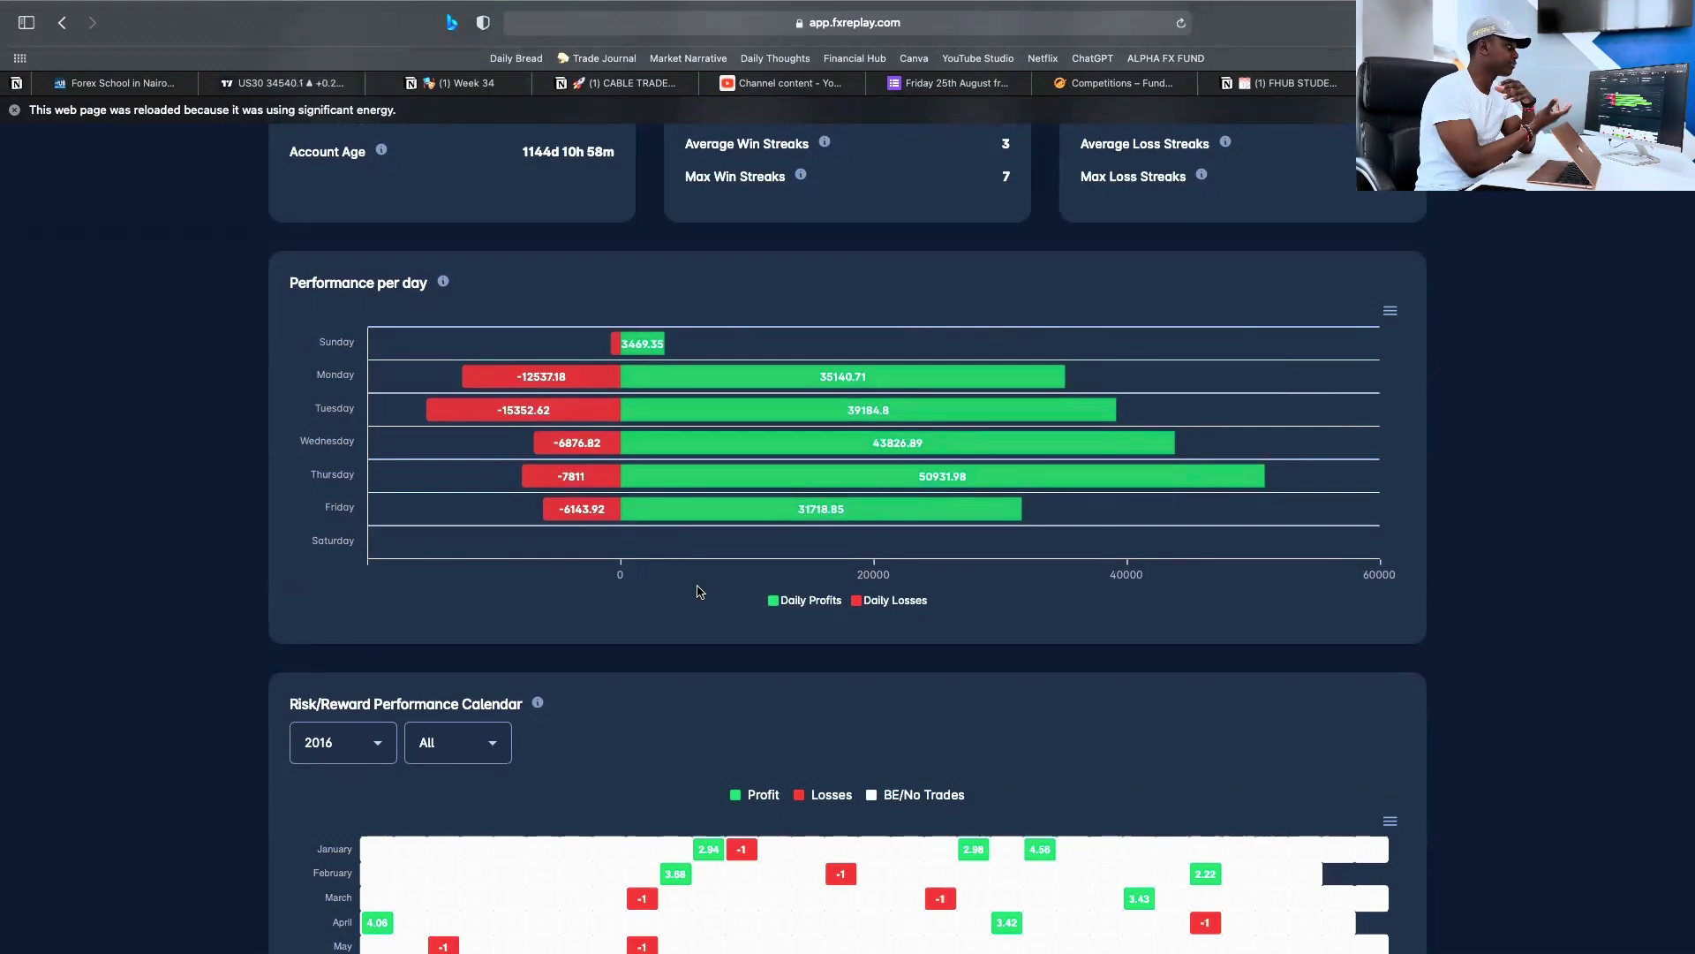
- Review the Performance per month table and the Trades By Sessions charts, and return to the Advanced Analytics summary
scroll(697, 590, "down", 10)
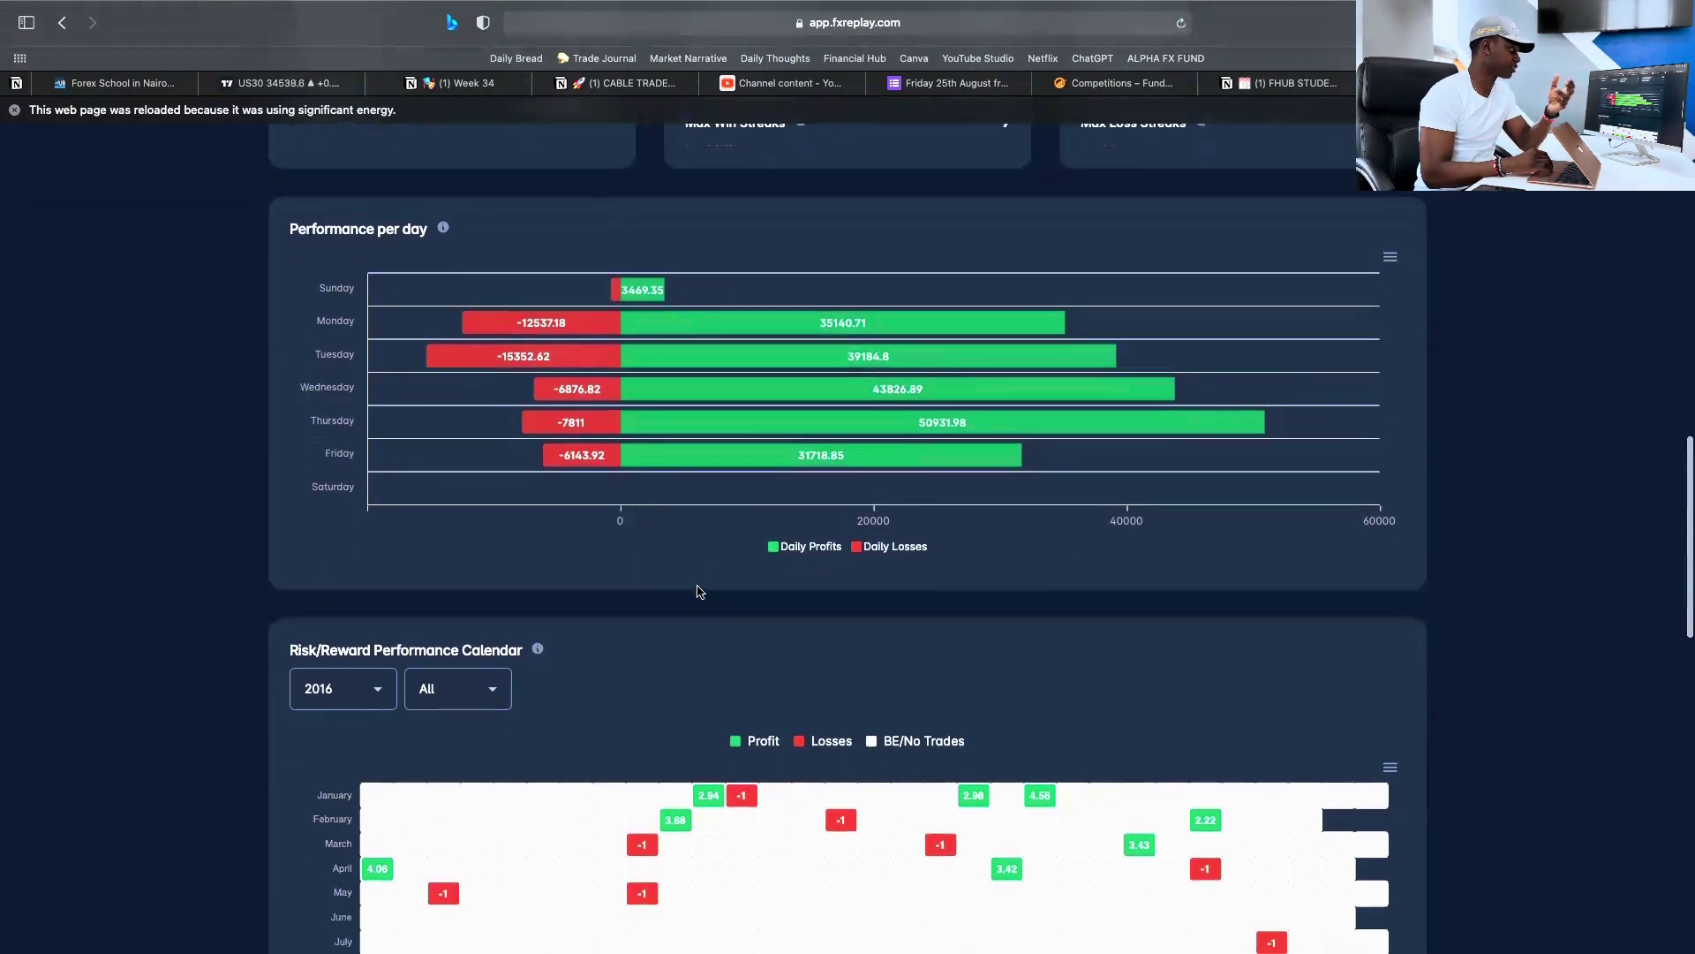
scroll(698, 590, "down", 1)
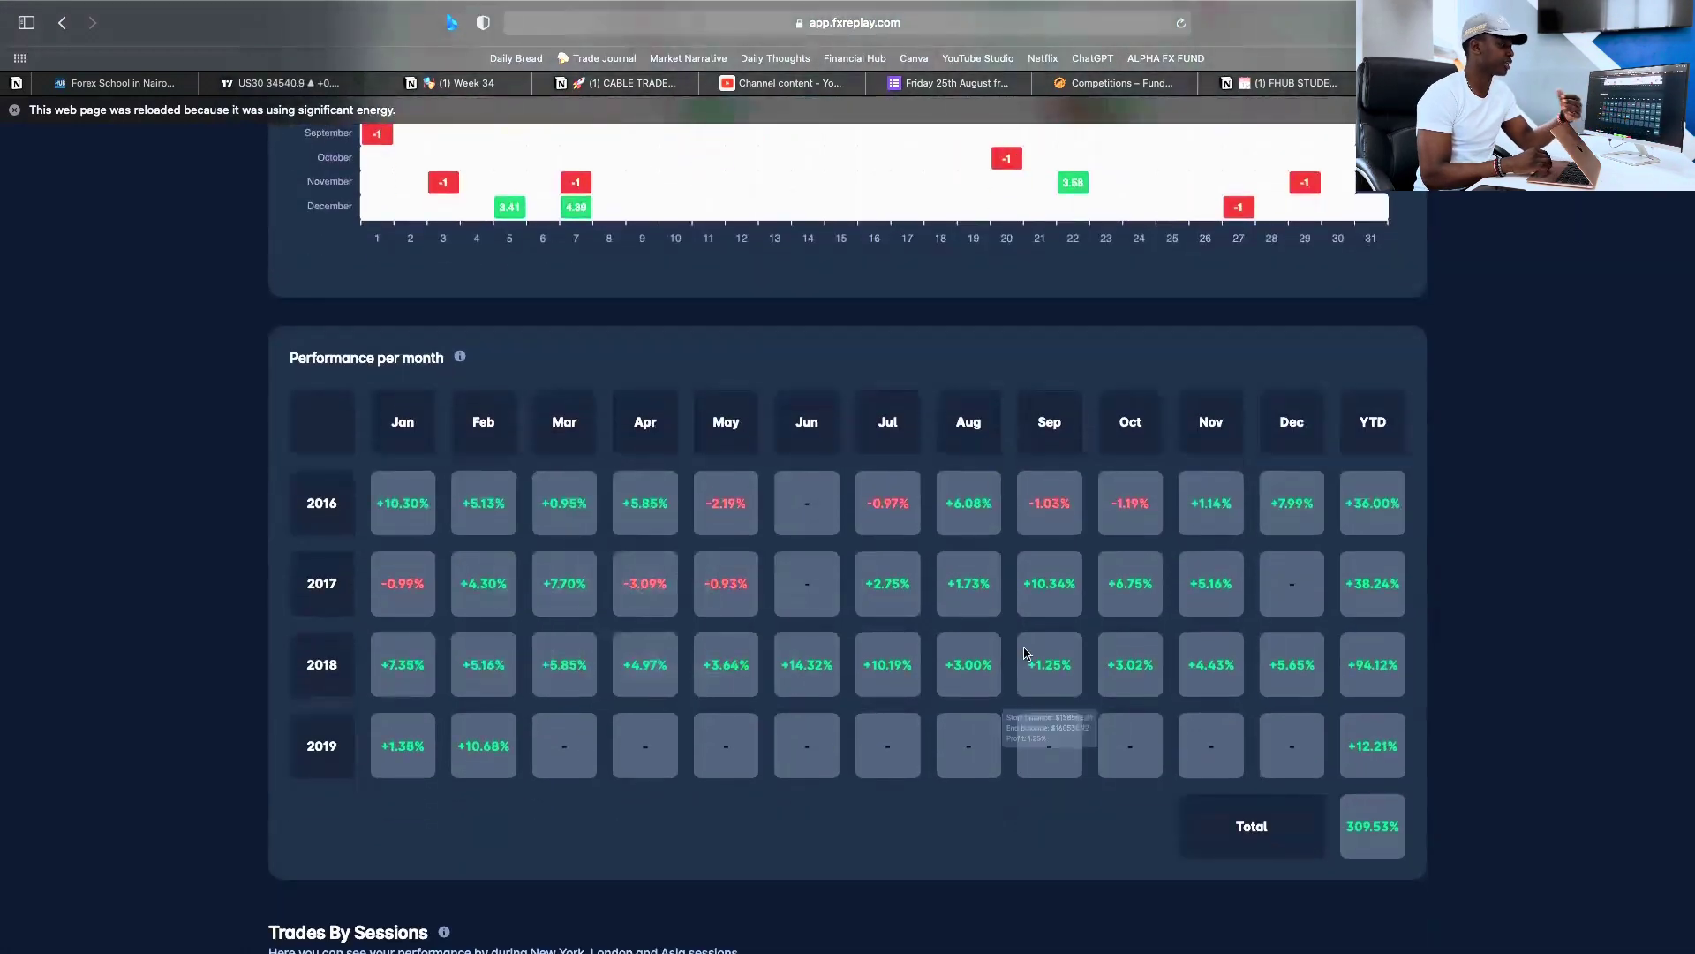
scroll(1025, 650, "down", 6)
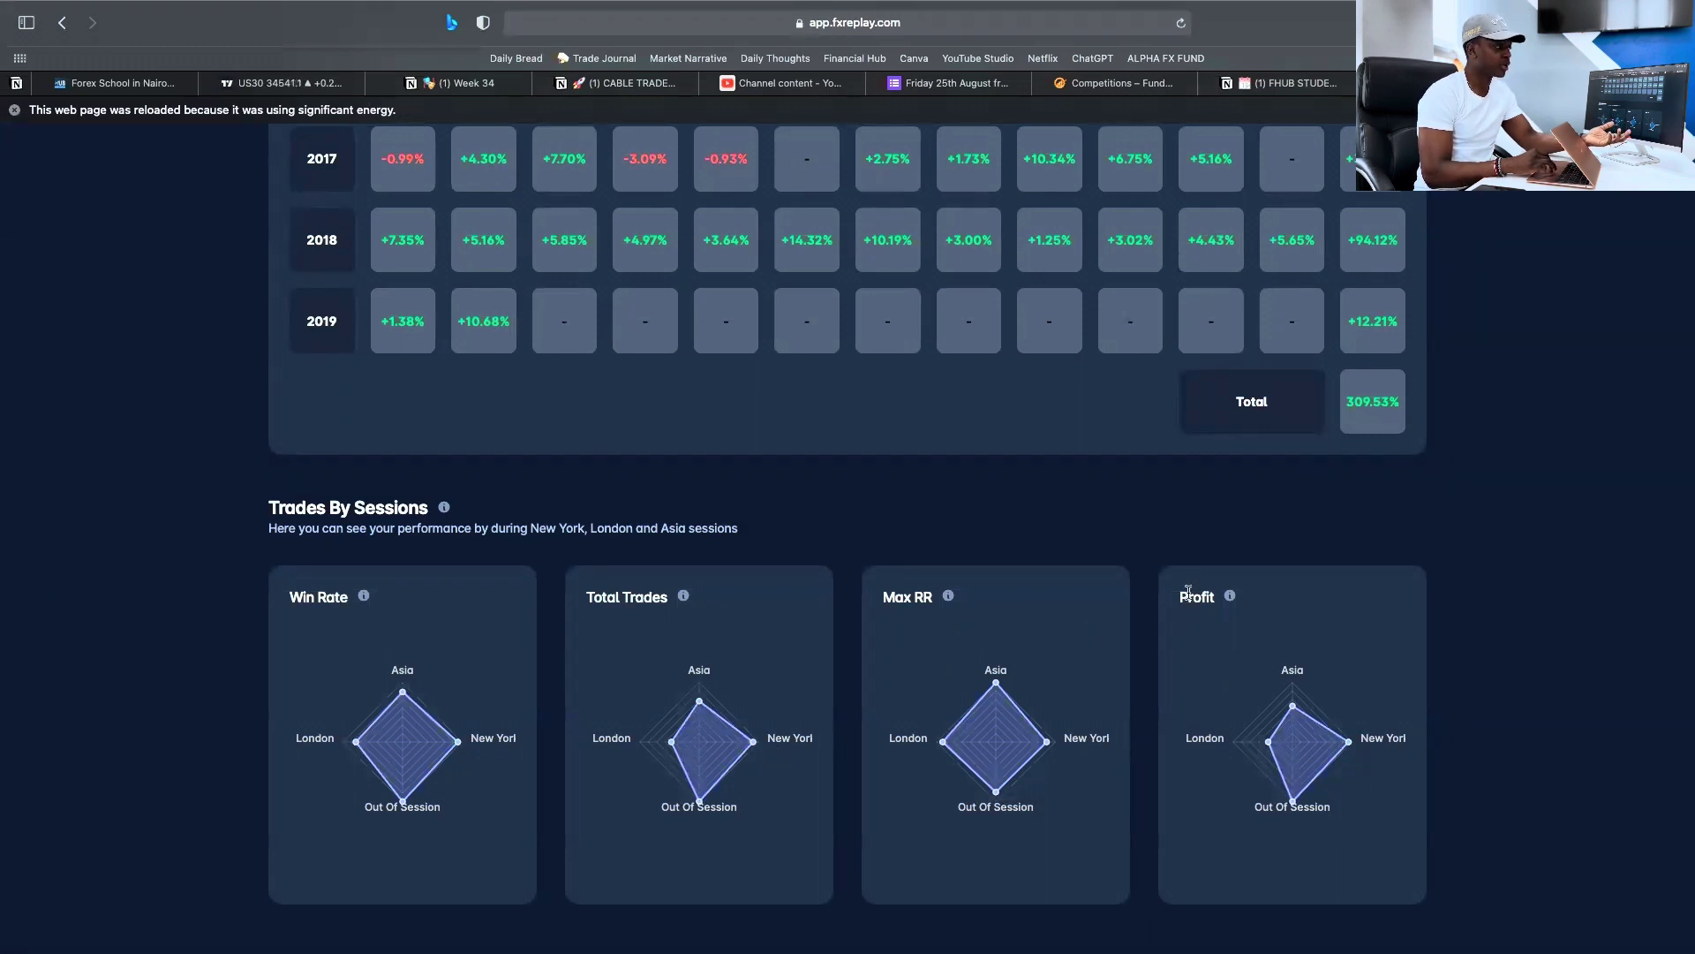
scroll(1324, 788, "up", 15)
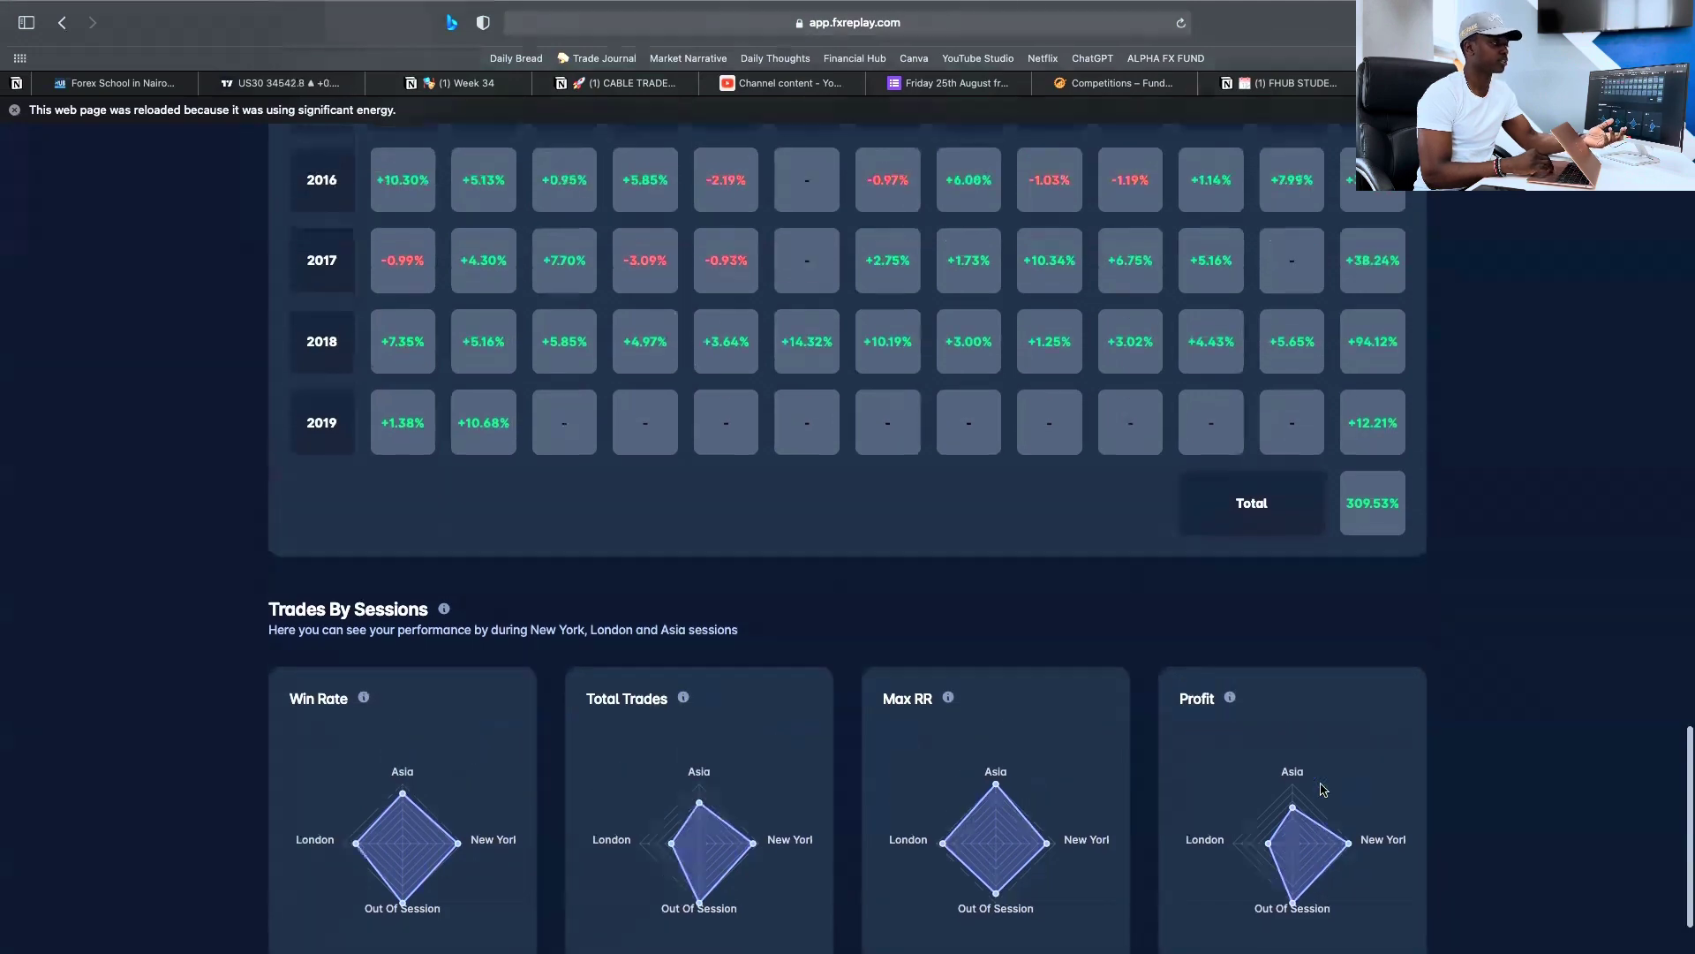
scroll(1324, 788, "up", 10)
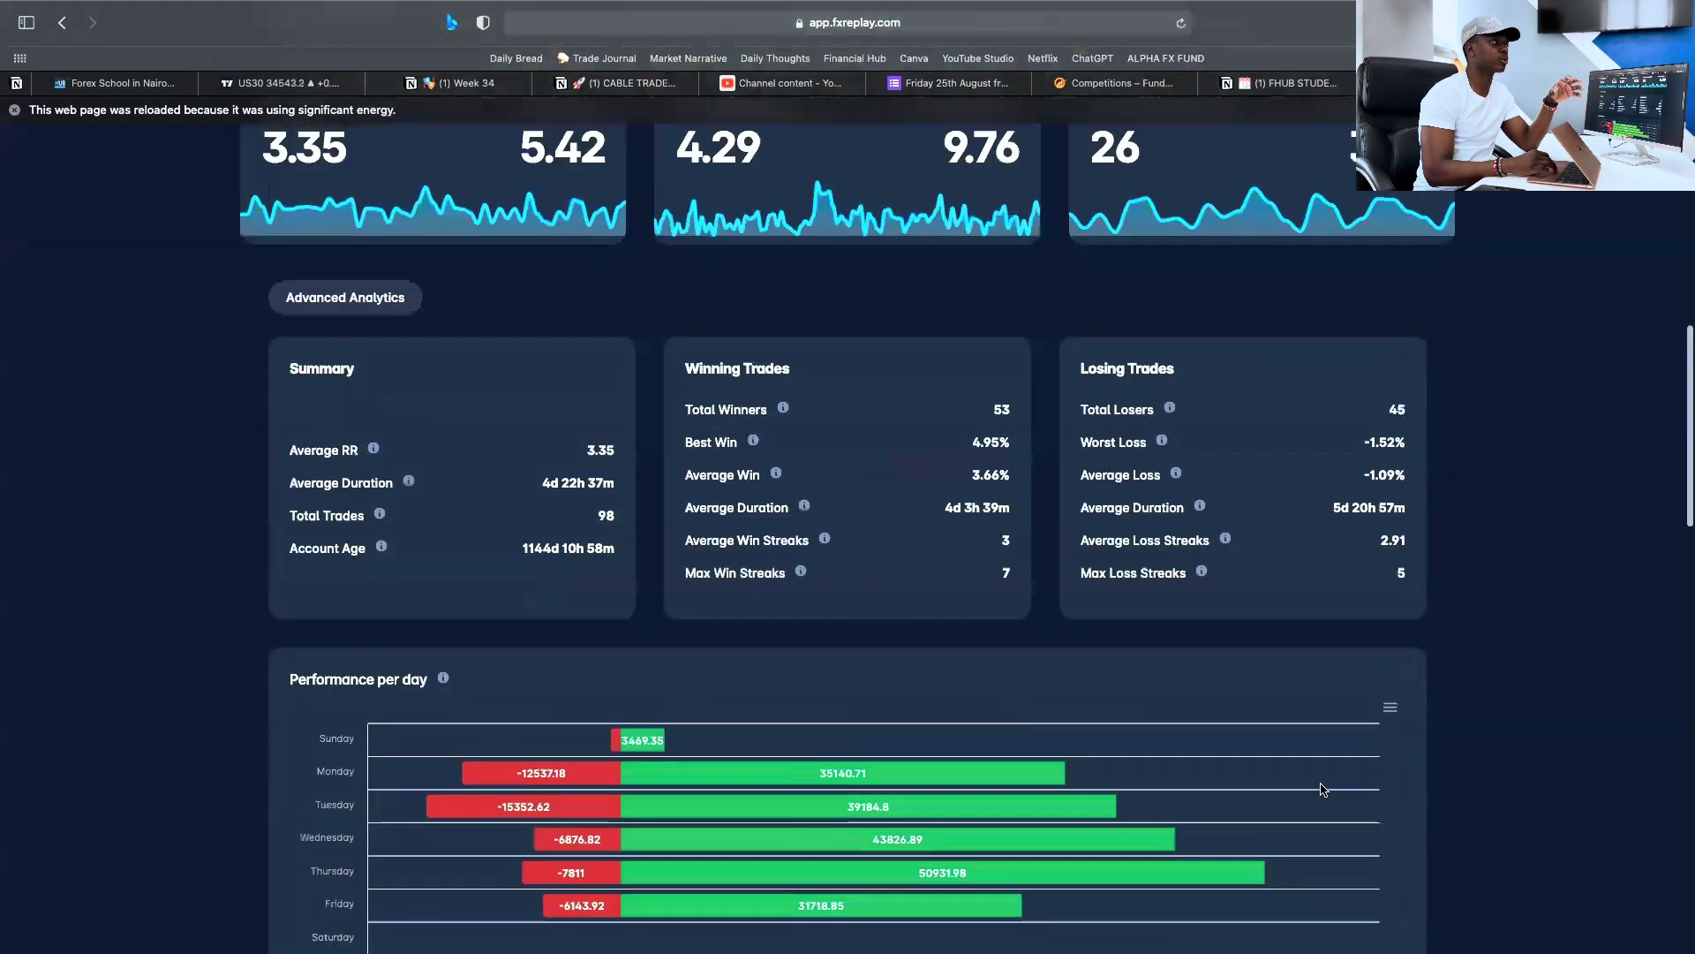